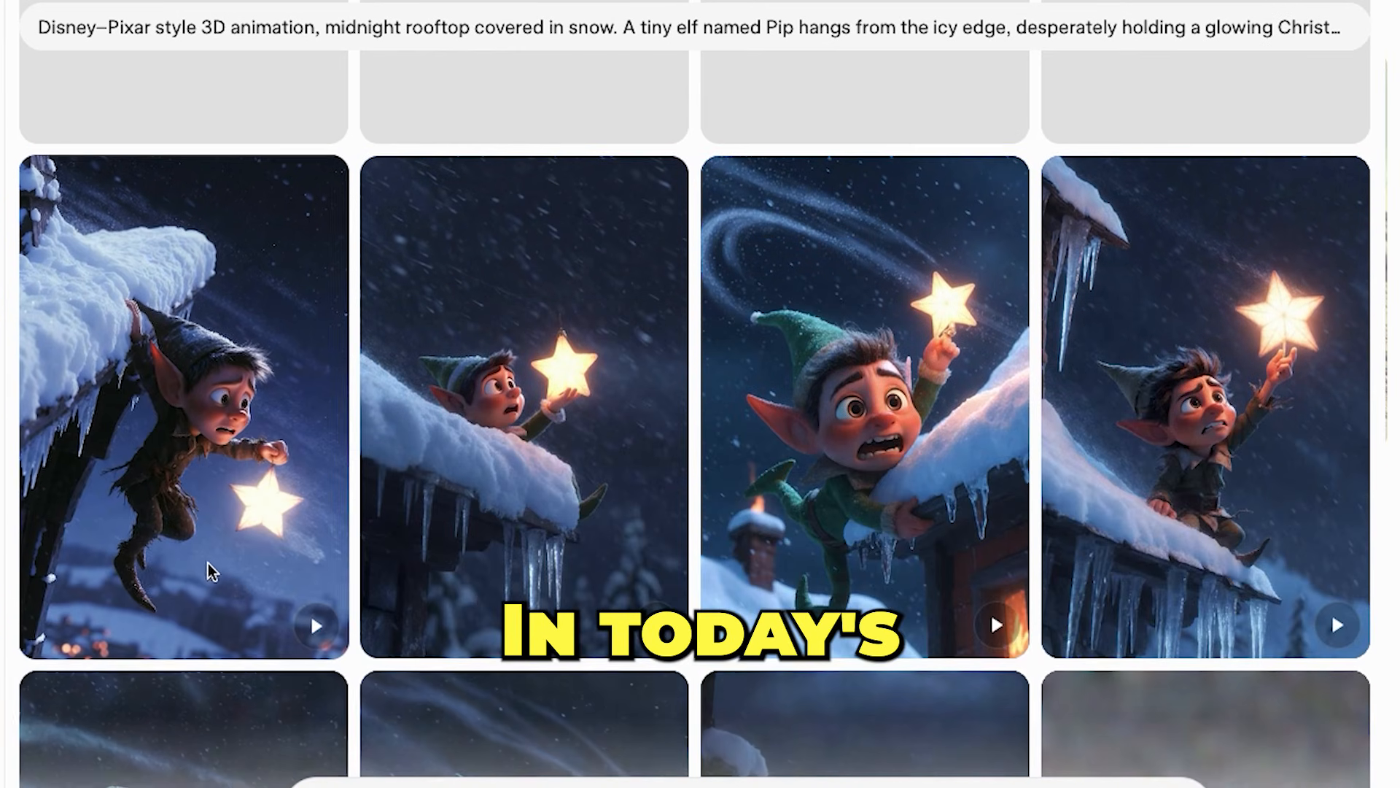
{"action": "scroll", "coordinate": [260, 466], "scroll_direction": "up", "scroll_amount": 5}
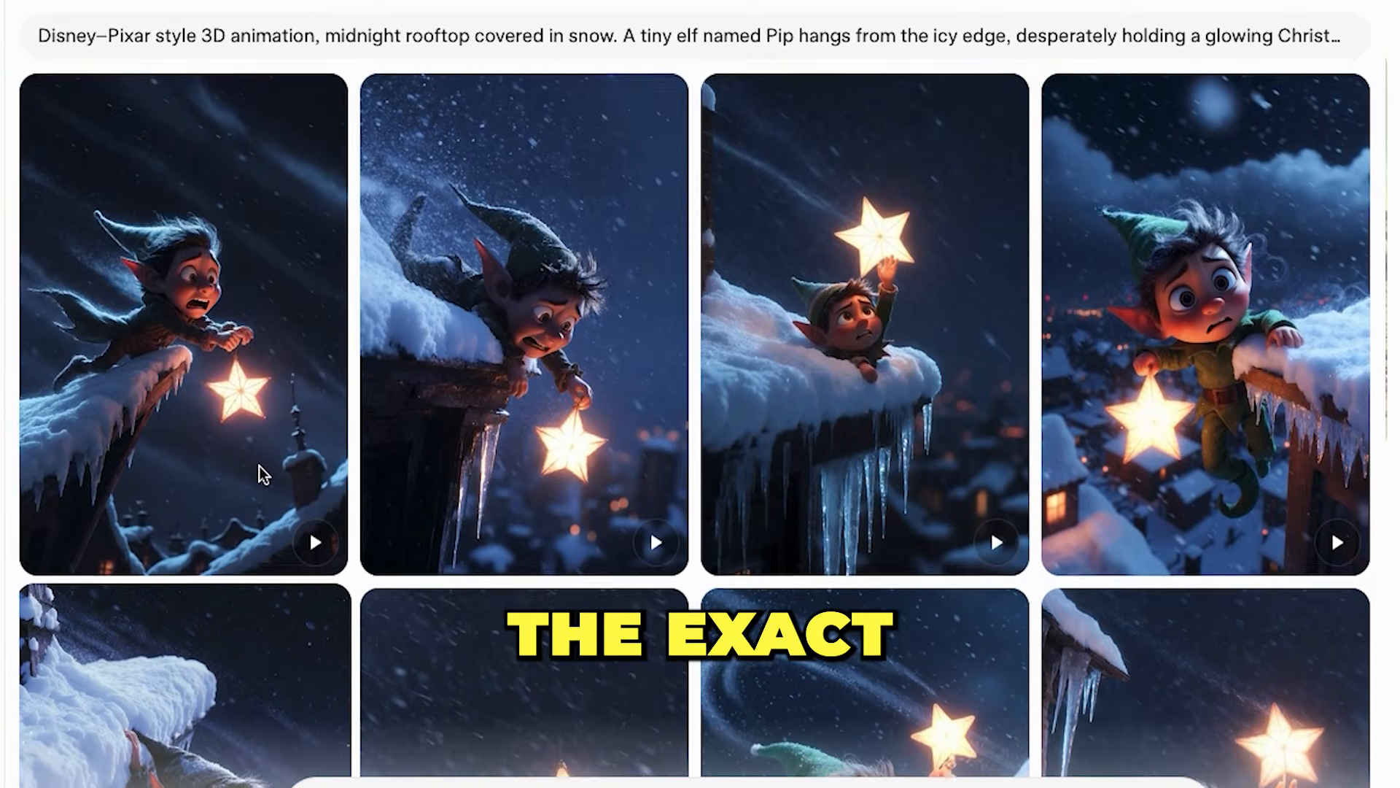
{"action": "scroll", "coordinate": [260, 466], "scroll_direction": "down", "scroll_amount": 7}
{"action": "scroll", "coordinate": [260, 466], "scroll_direction": "down", "scroll_amount": 10}
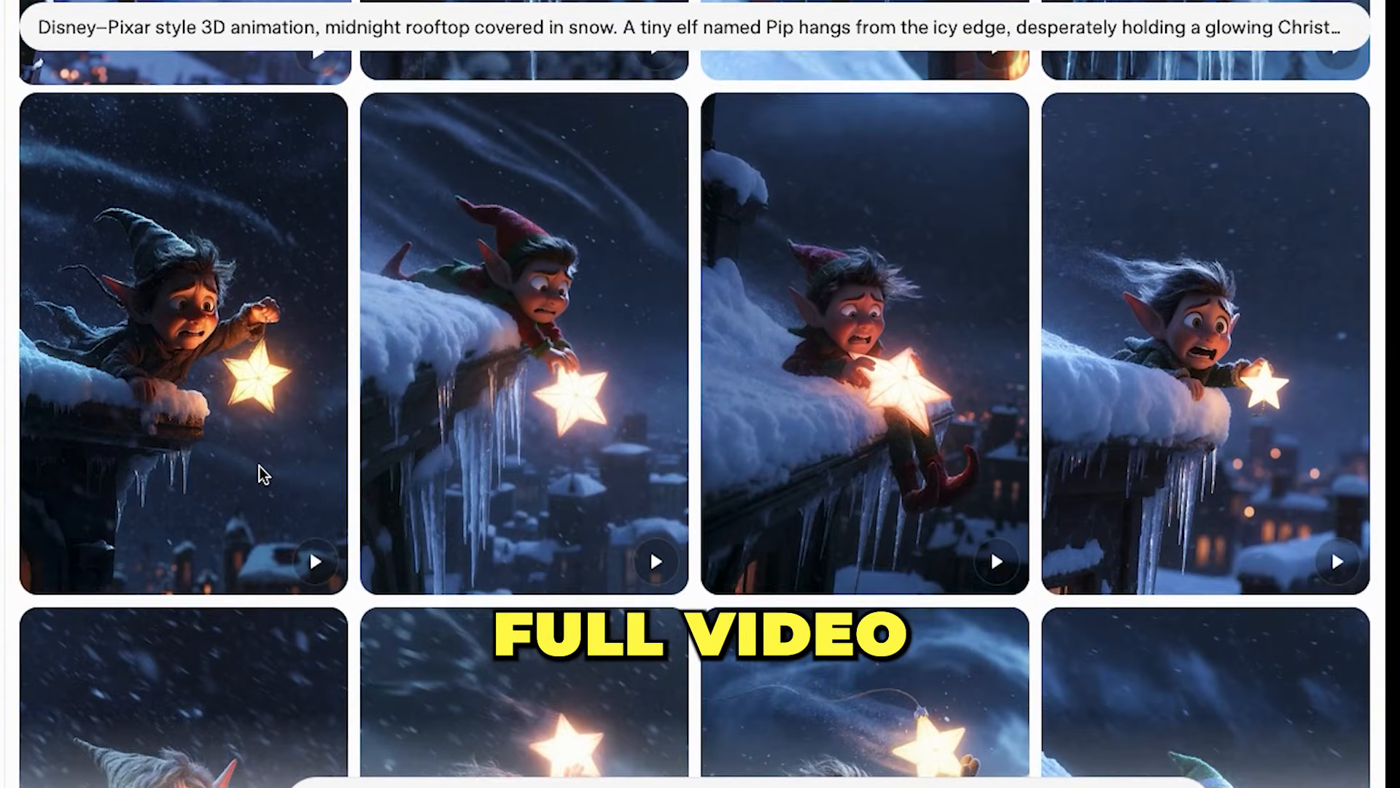
{"action": "scroll", "coordinate": [259, 466], "scroll_direction": "down", "scroll_amount": 10}
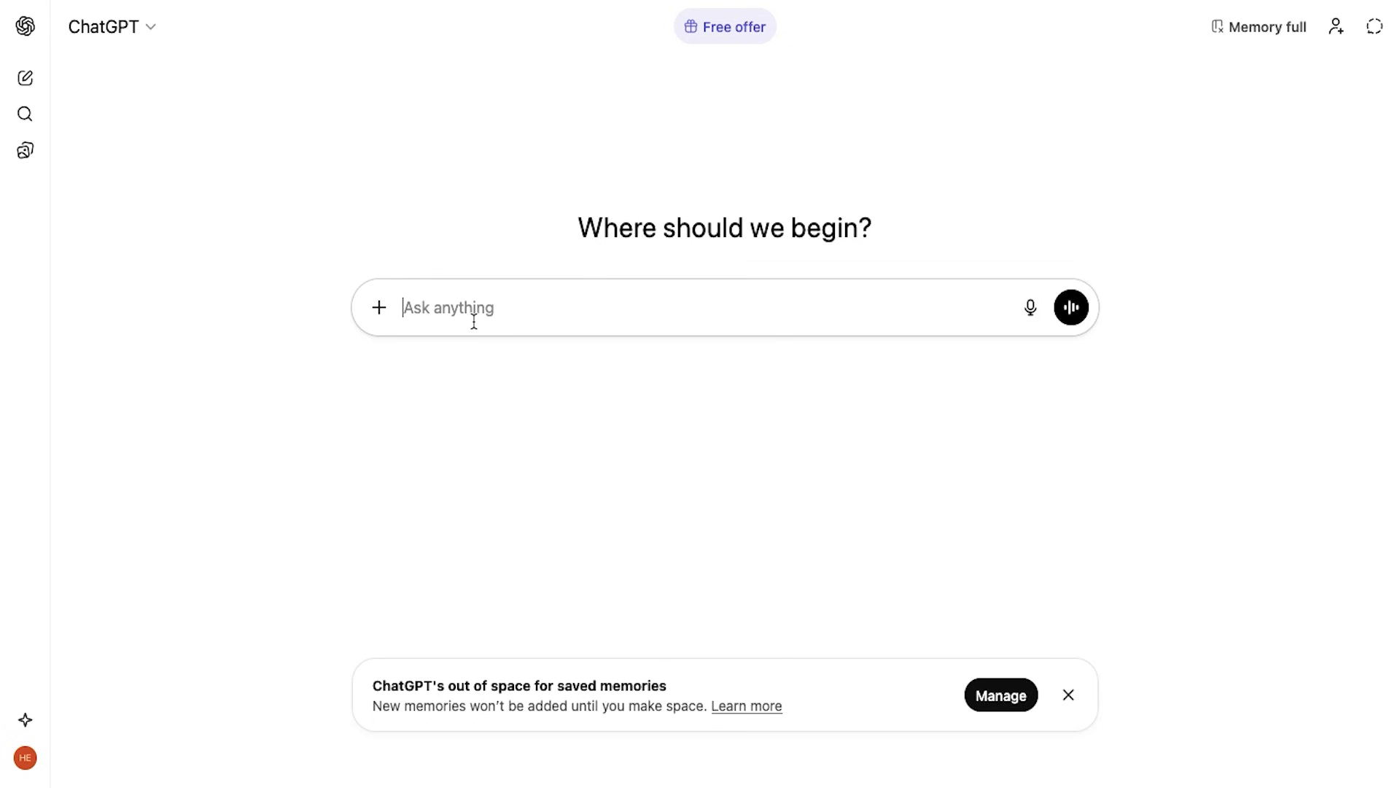
- Ask ChatGPT for a two-character Disney–Pixar style 3D Christmas story under 60 seconds, opening suspensefully with a new suspense hook every 5 seconds, and review it
{"action": "type", "text": "You need to act as a professional video story writer and create a short, engaging Disney–Pixar style 3D Christmas story under 60 seconds. The story must open with a suspenseful moment and introduce a new suspense hook every 5 seconds. It should feature only two characters and follow a Christmas-themed plot."}
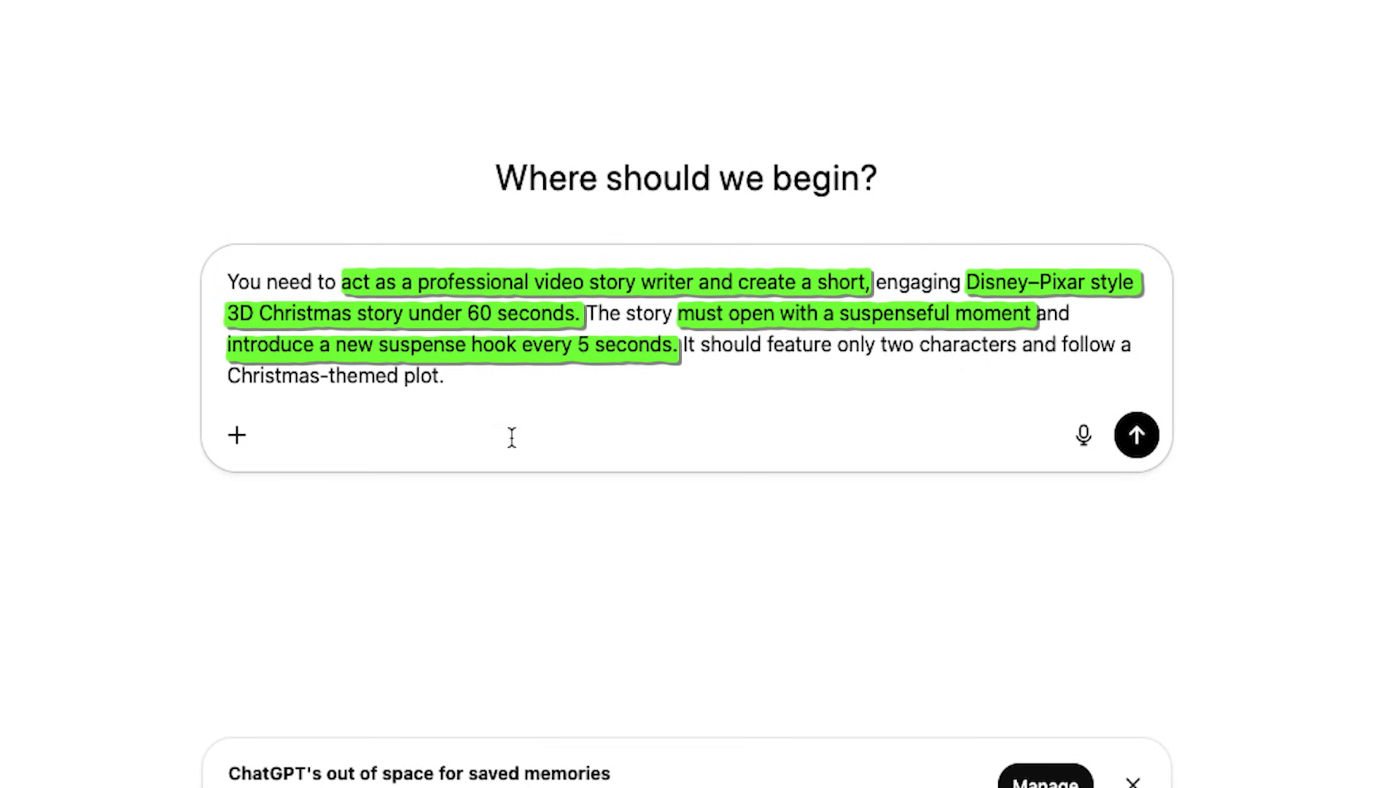
{"action": "left_click", "coordinate": [1144, 449]}
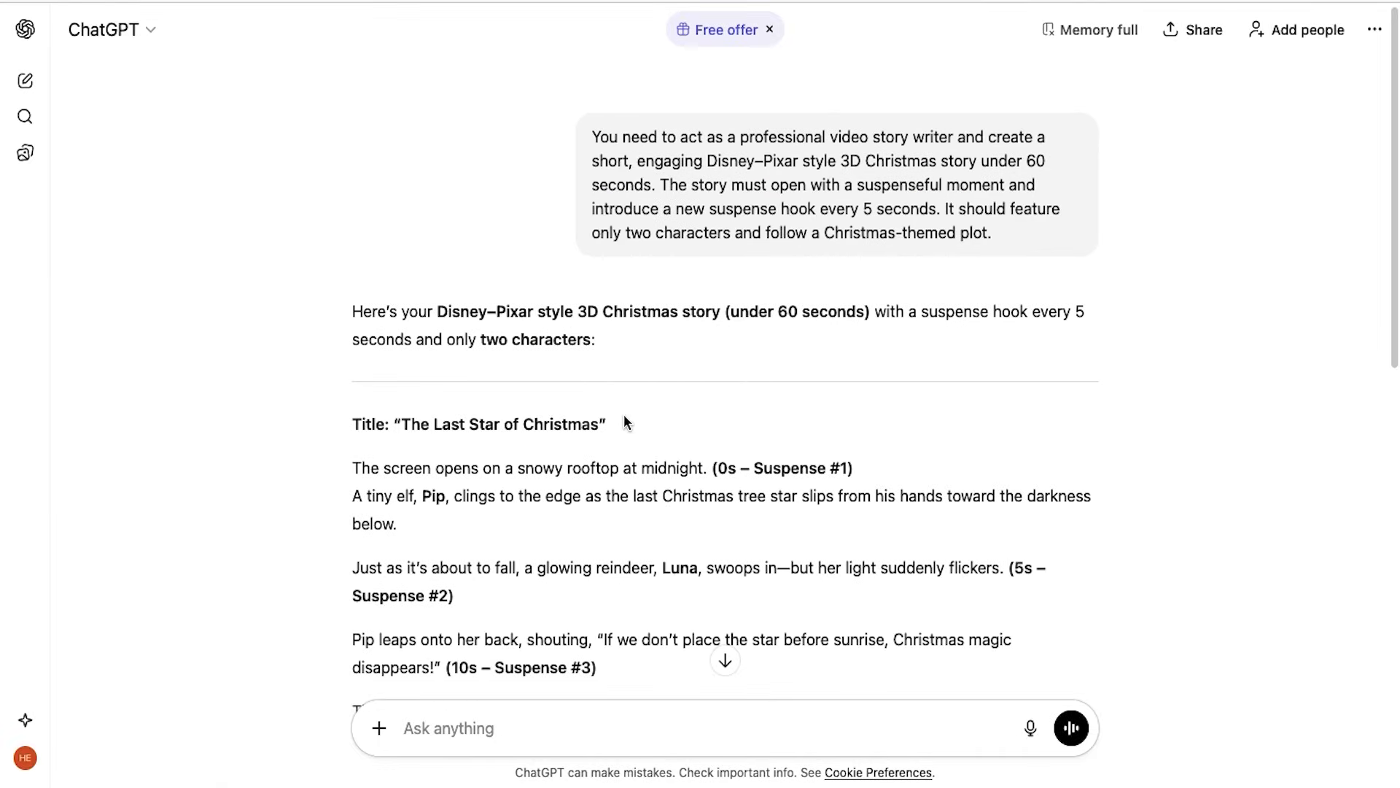
{"action": "scroll", "coordinate": [625, 415], "scroll_direction": "down", "scroll_amount": 3}
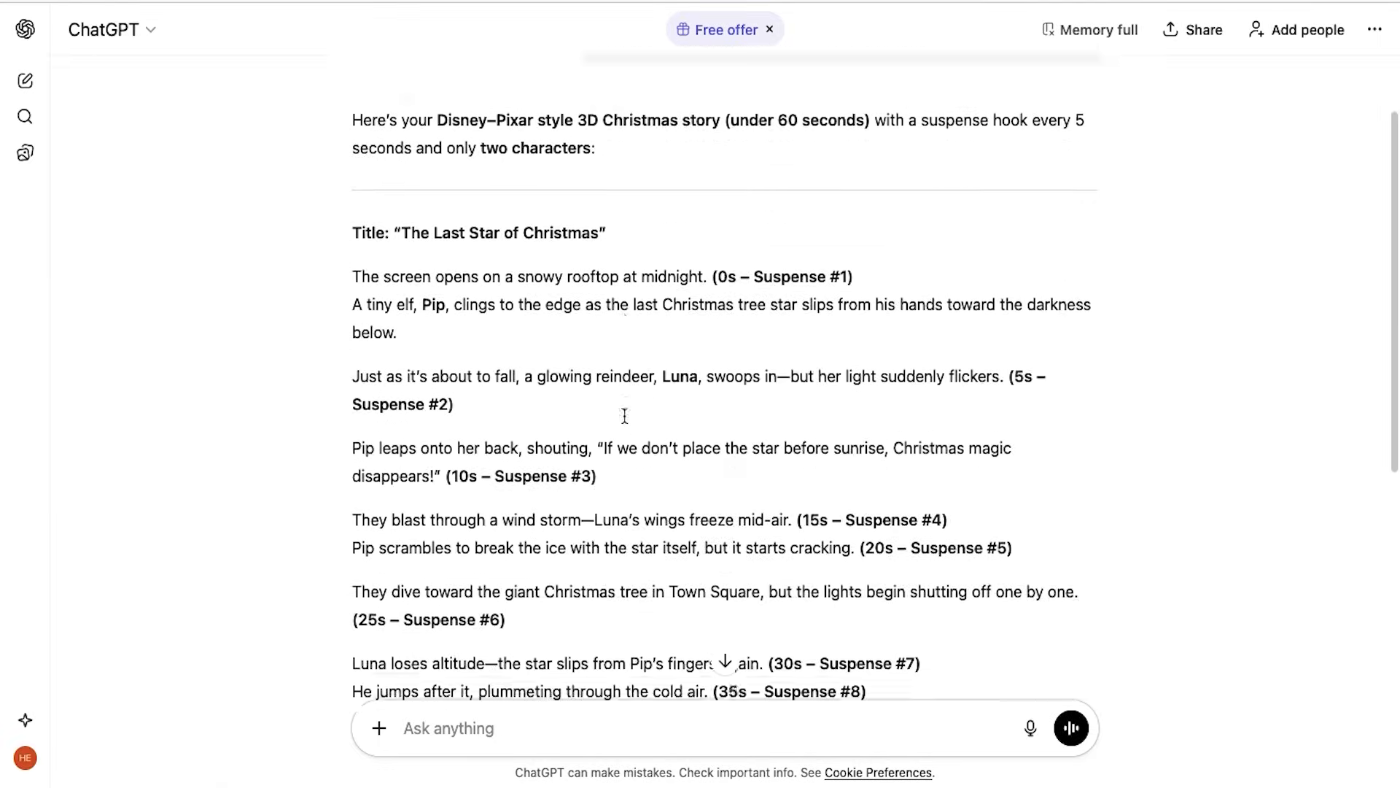
{"action": "scroll", "coordinate": [624, 415], "scroll_direction": "down", "scroll_amount": 6}
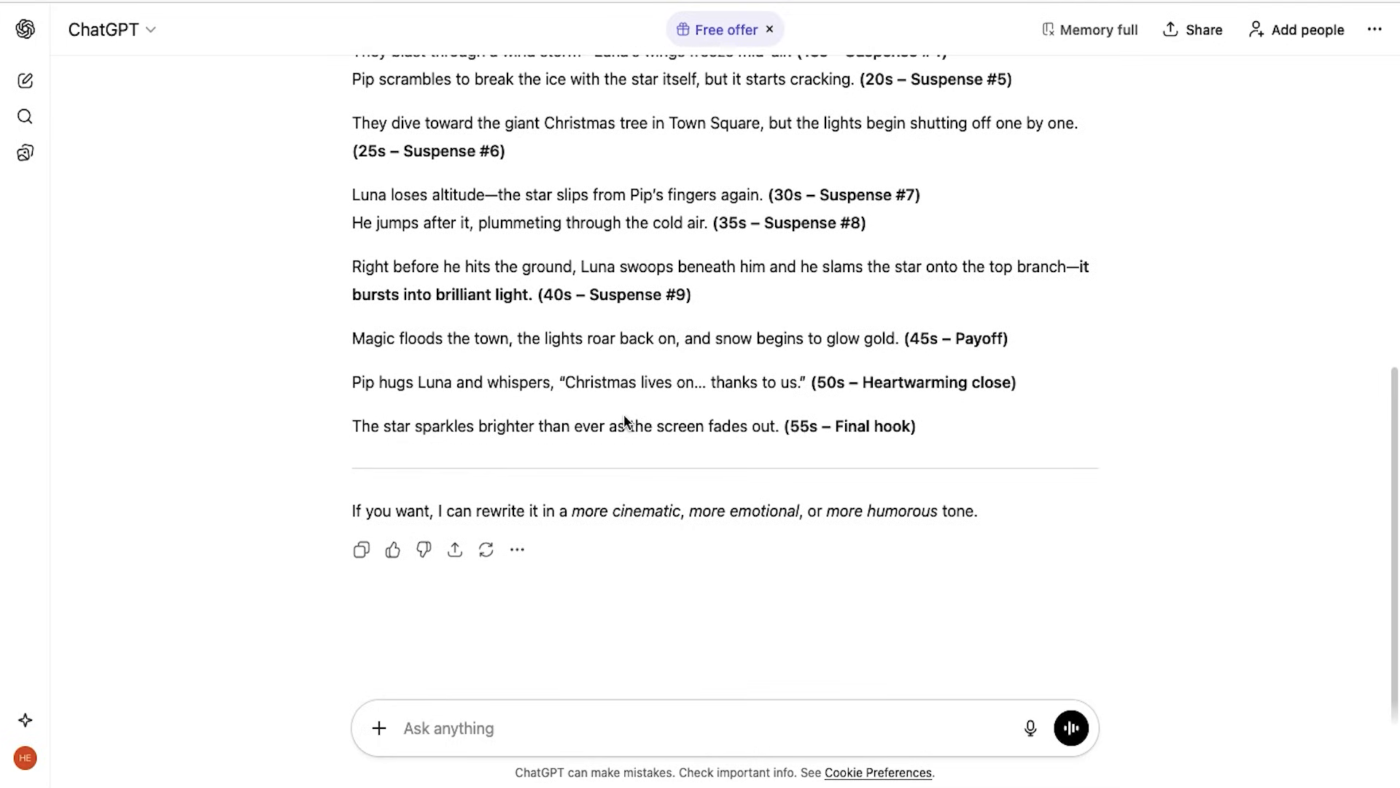
{"action": "scroll", "coordinate": [625, 421], "scroll_direction": "up", "scroll_amount": 4}
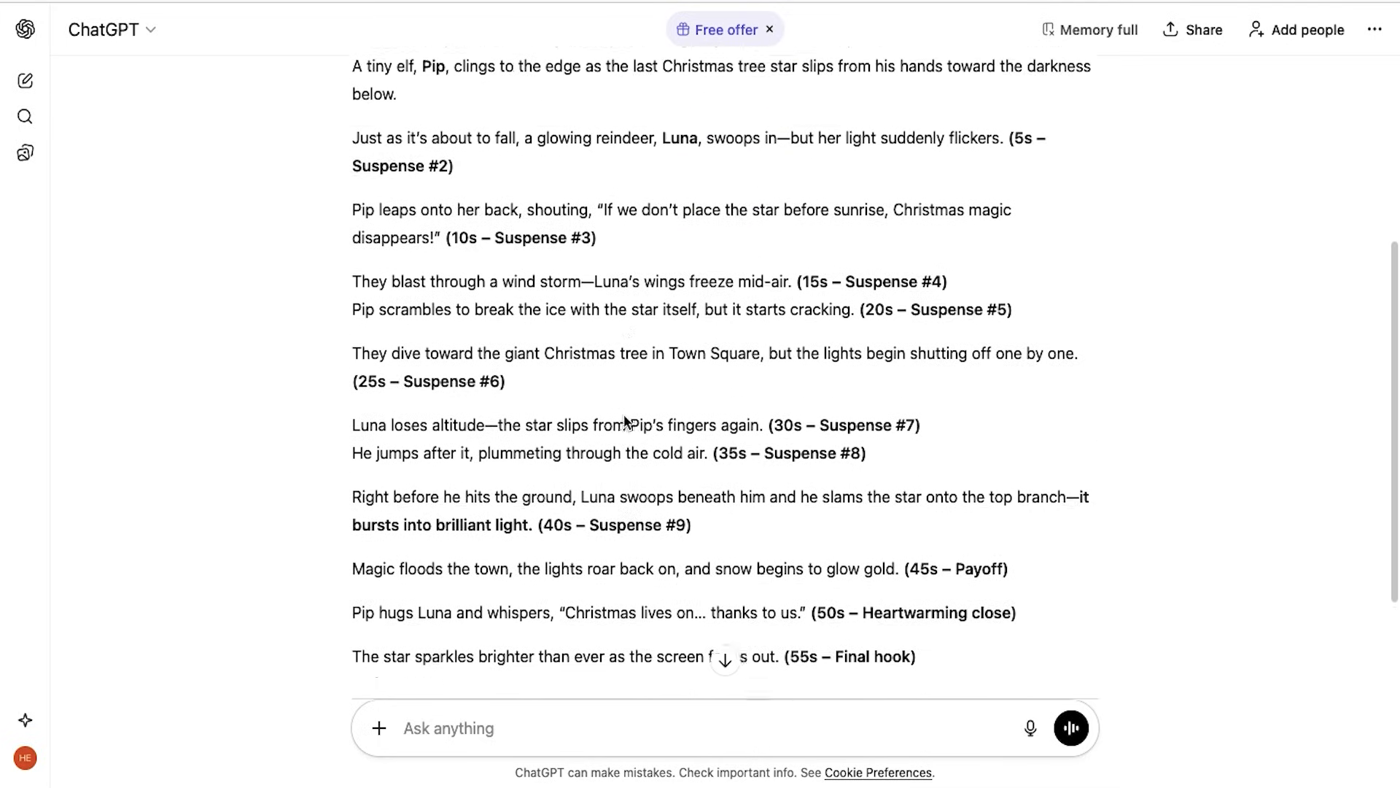
{"action": "scroll", "coordinate": [625, 421], "scroll_direction": "up", "scroll_amount": 3}
{"action": "scroll", "coordinate": [695, 305], "scroll_direction": "down", "scroll_amount": 7}
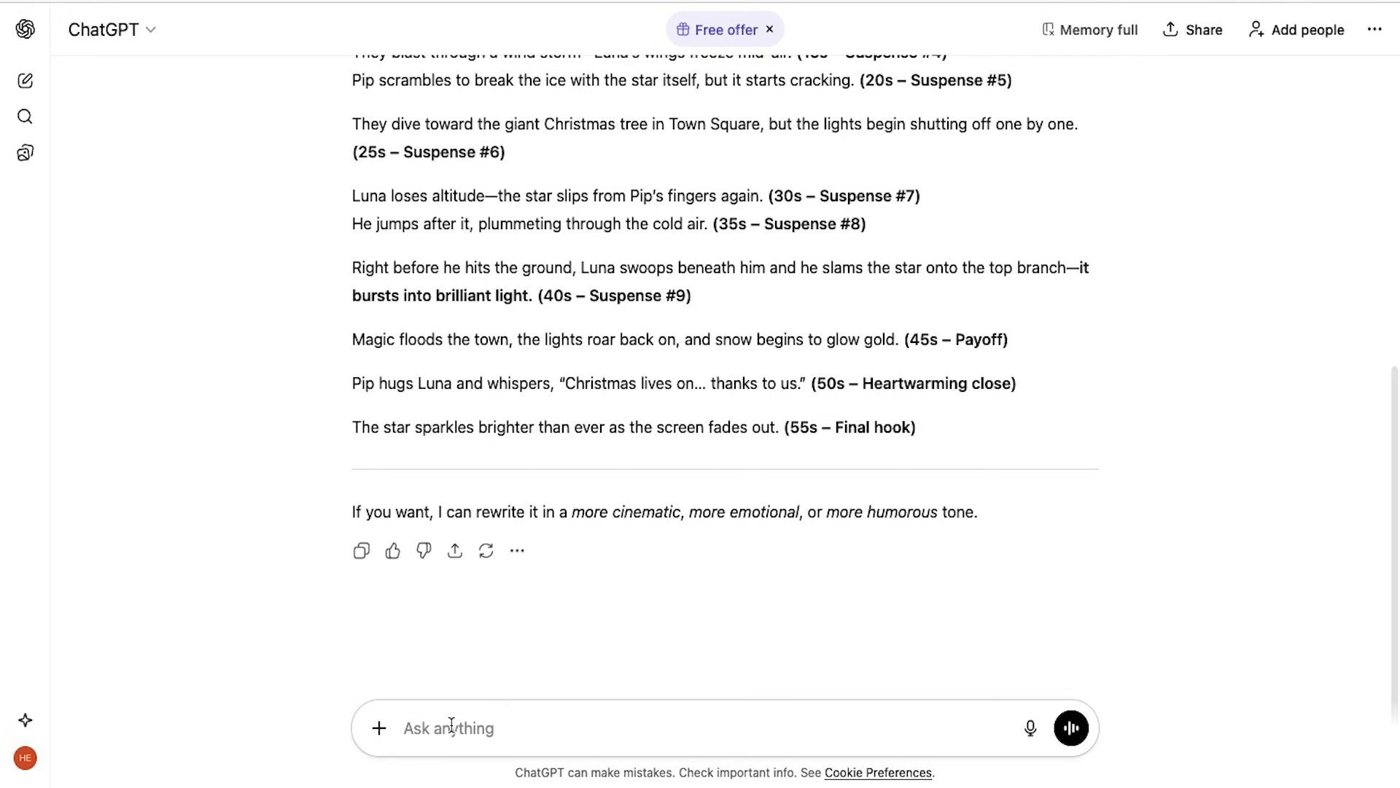
- Request a prompt for each scene, connecting every next scene with the previous one for a smooth story flow, and read through the scene prompts
{"action": "type", "text": "Next, you need to provide me prompt for each scene but make sure you connect every next scene with the previous one for a smooth story flow."}
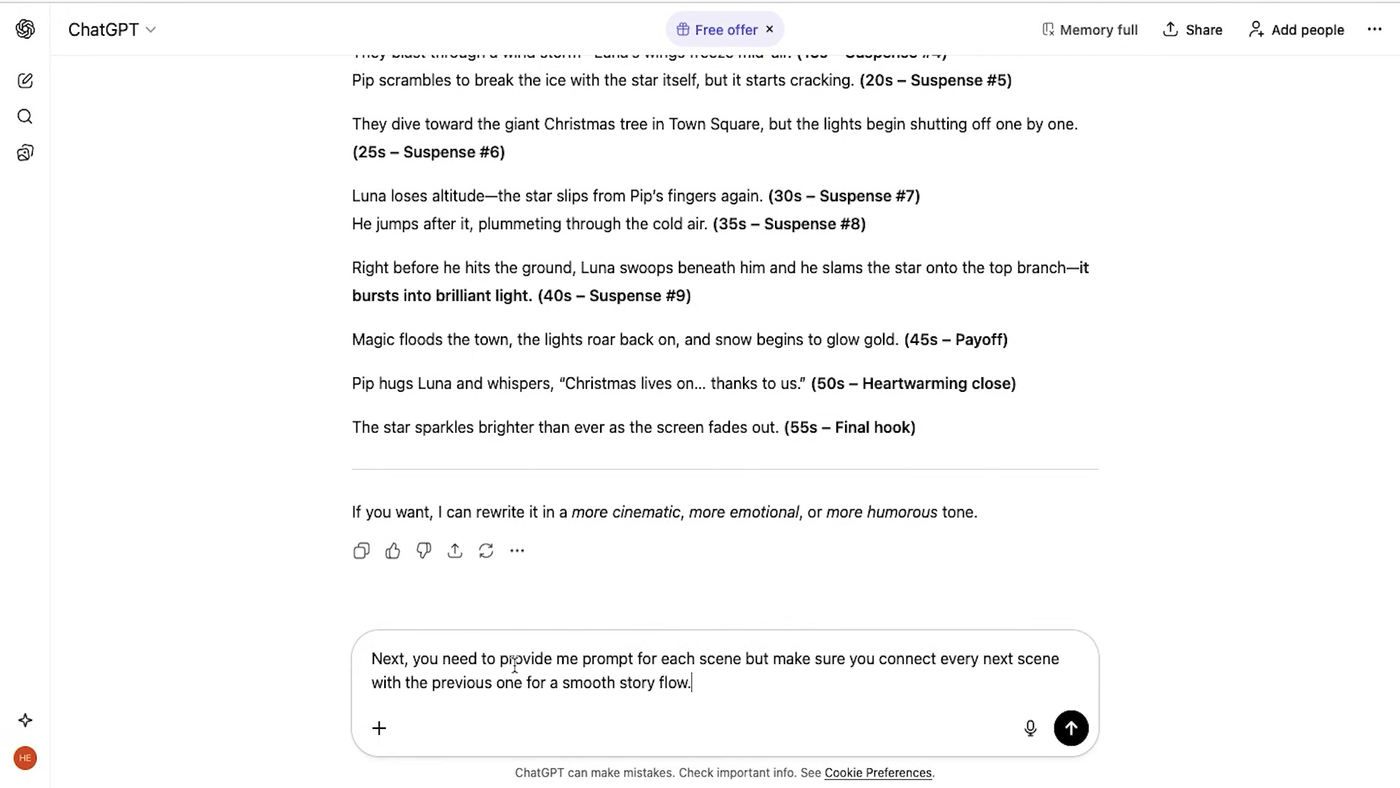
{"action": "left_click_drag", "start_coordinate": [500, 659], "coordinate": [835, 652]}
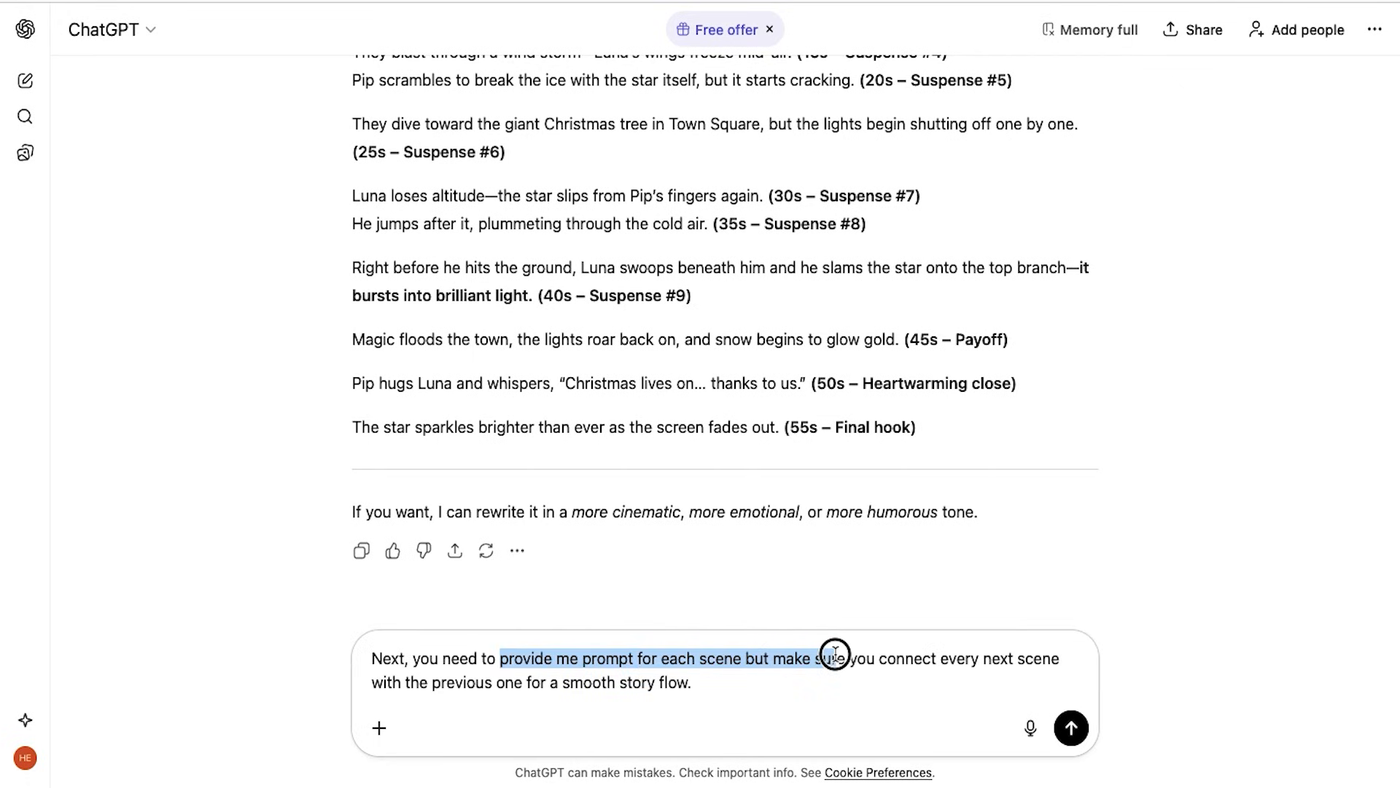
{"action": "left_click", "coordinate": [941, 660]}
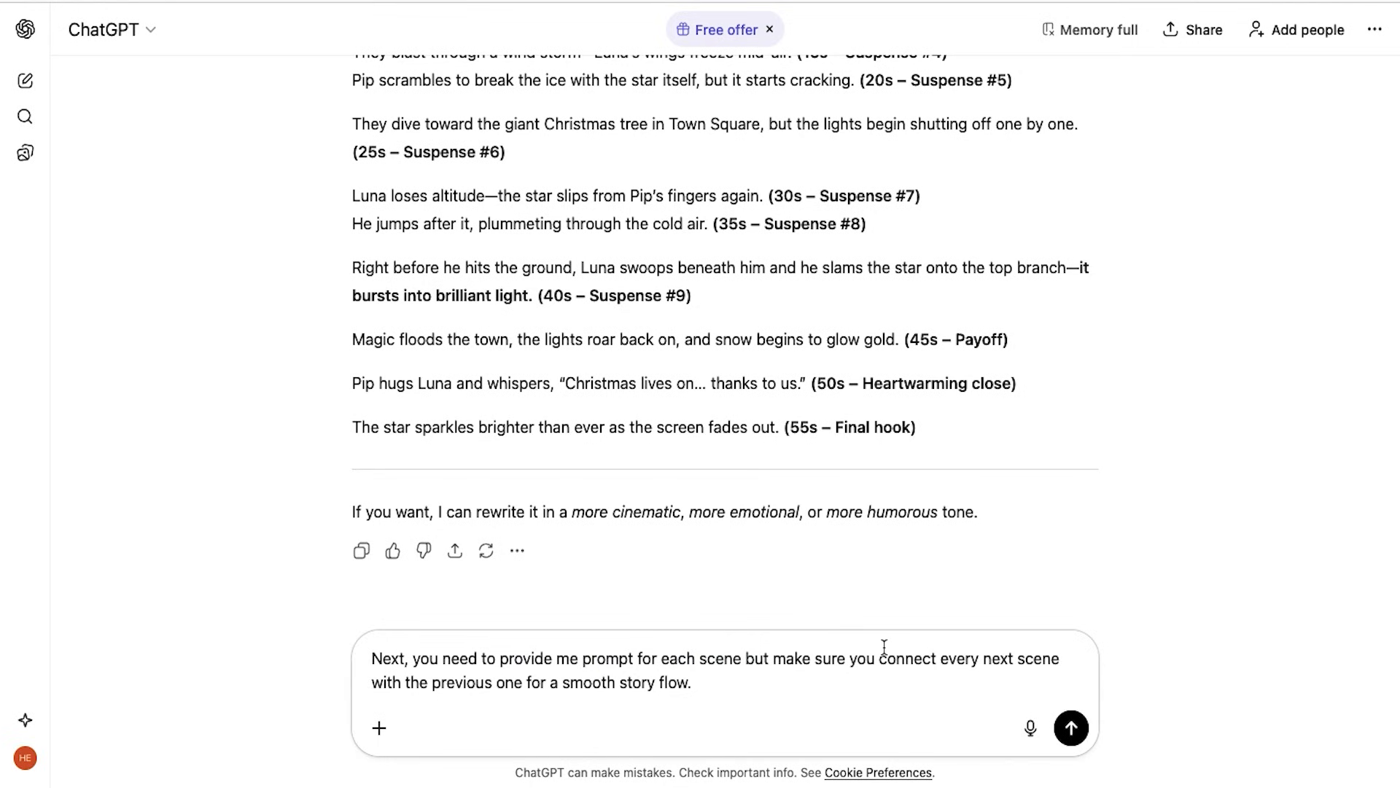
{"action": "left_click_drag", "start_coordinate": [775, 659], "coordinate": [805, 701]}
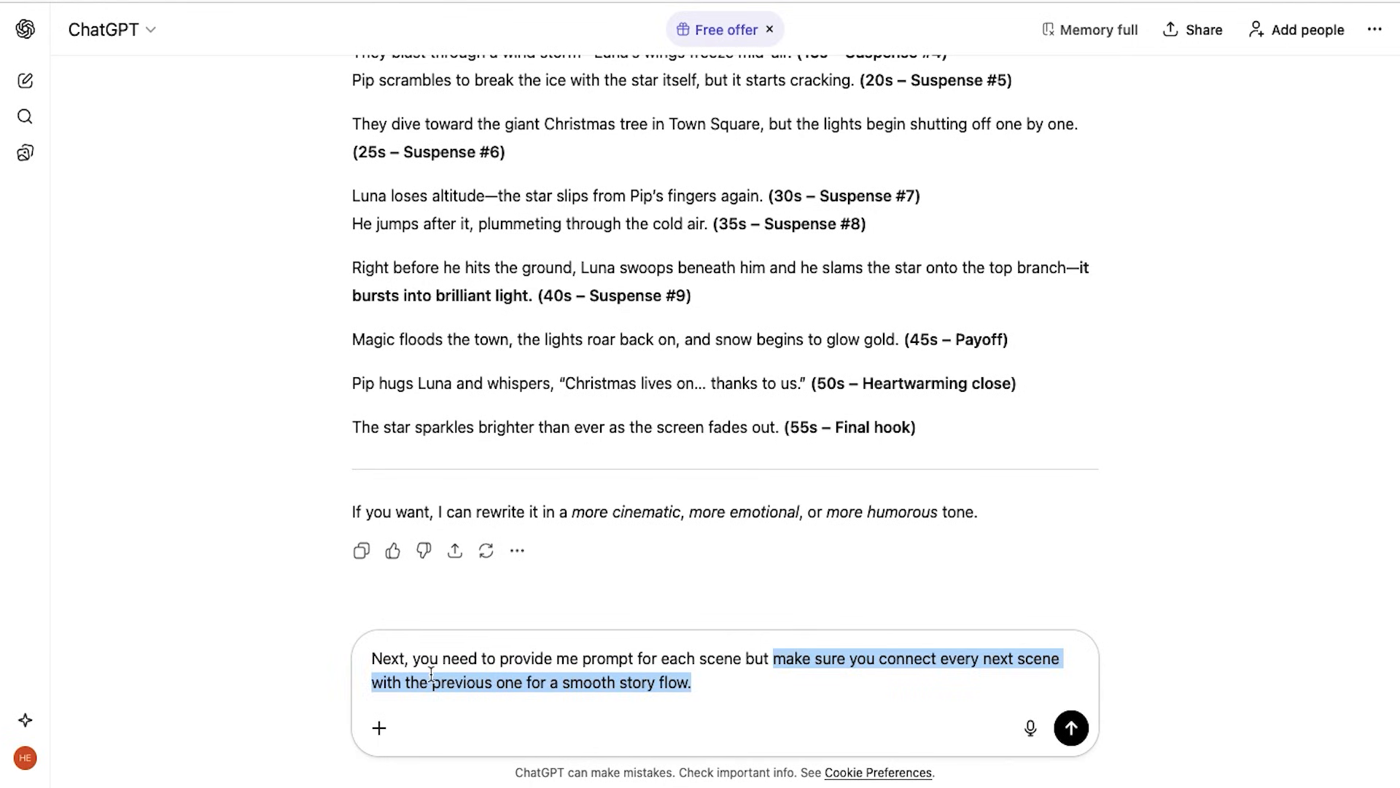
{"action": "left_click", "coordinate": [1078, 731]}
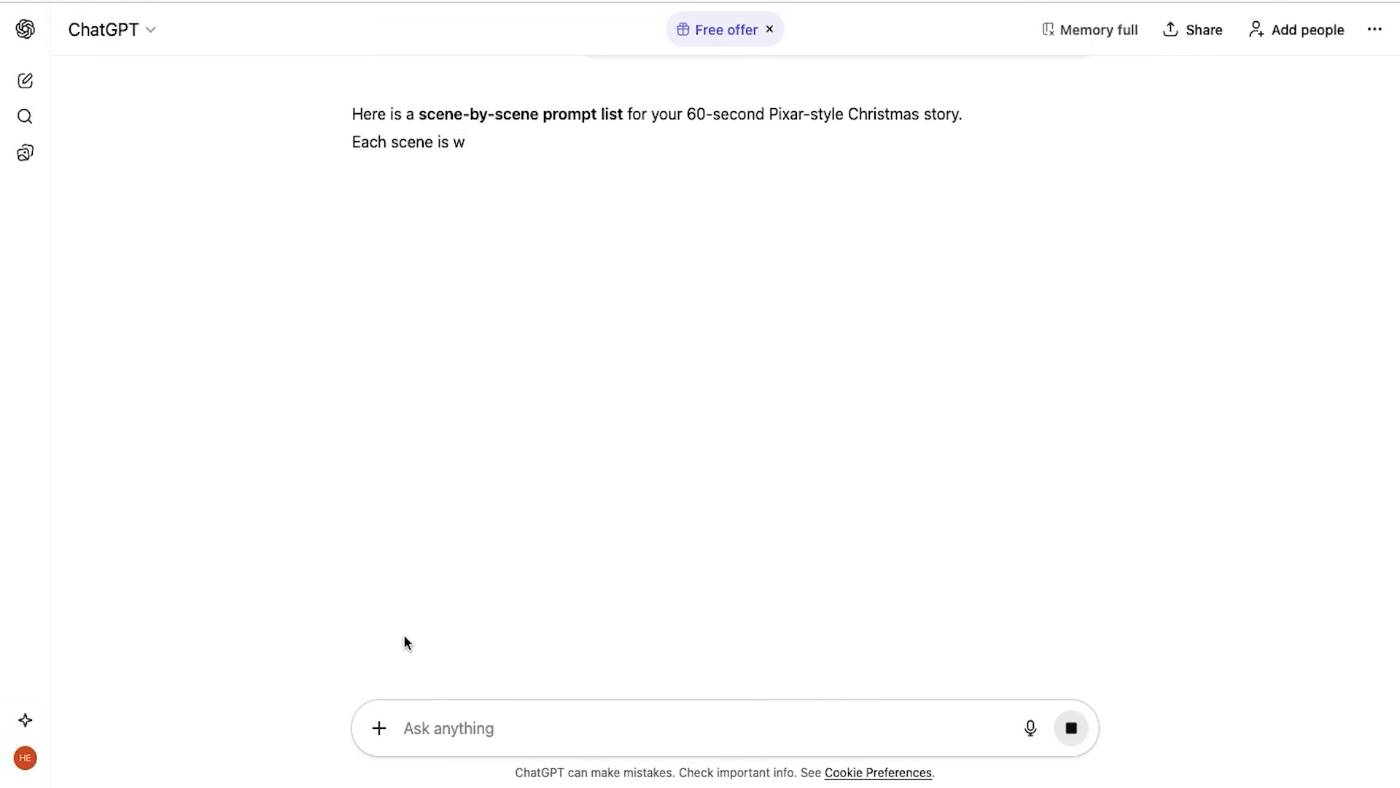
{"action": "scroll", "coordinate": [386, 403], "scroll_direction": "down", "scroll_amount": 5}
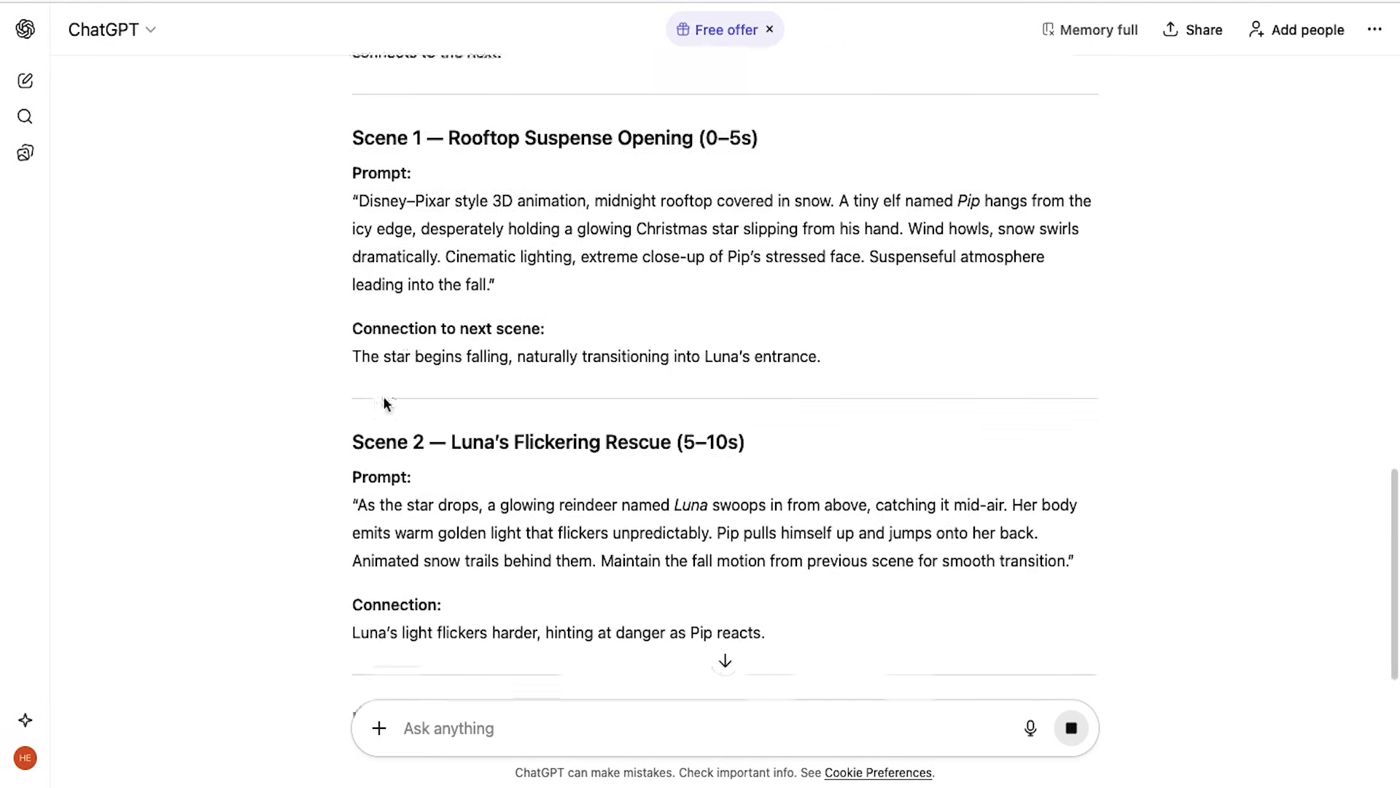
{"action": "scroll", "coordinate": [386, 403], "scroll_direction": "down", "scroll_amount": 13}
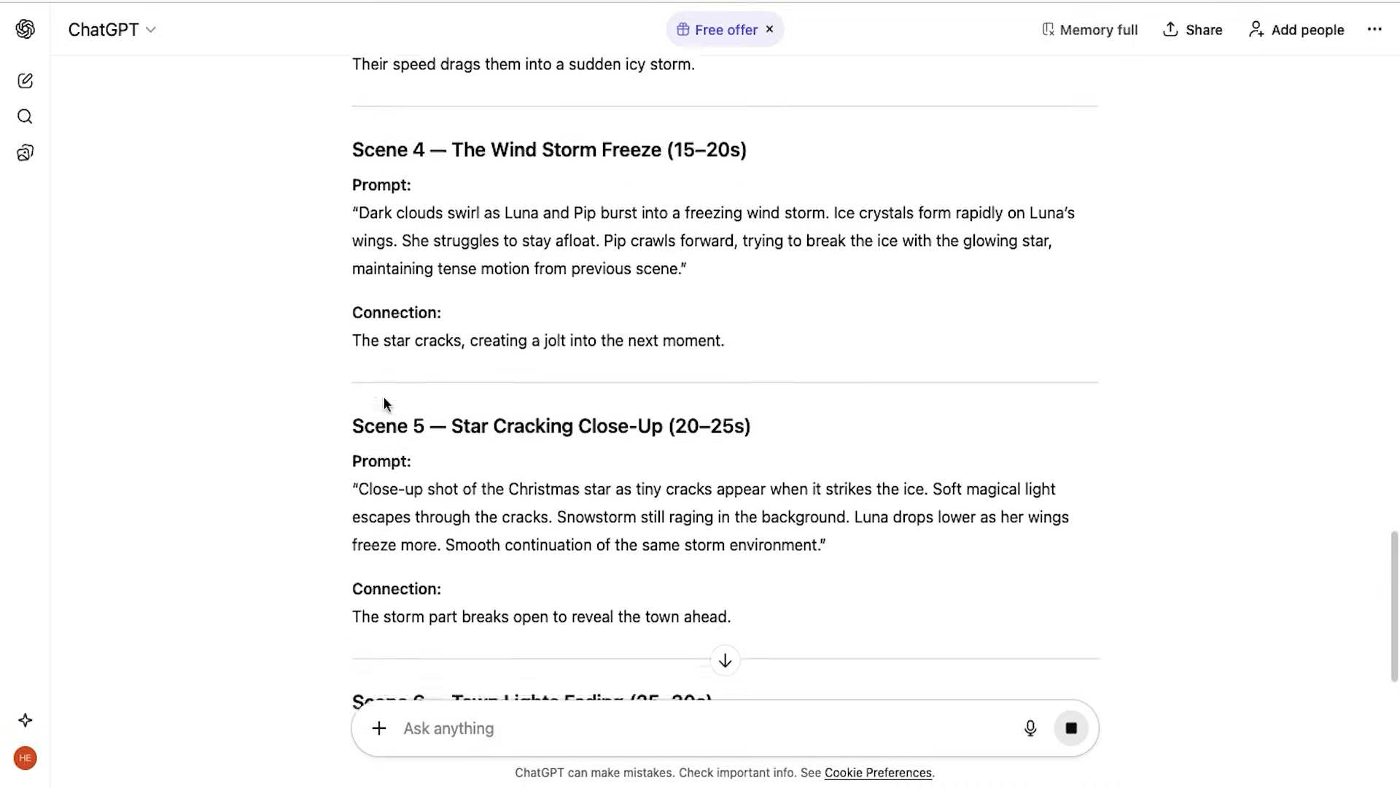
{"action": "scroll", "coordinate": [385, 403], "scroll_direction": "down", "scroll_amount": 14}
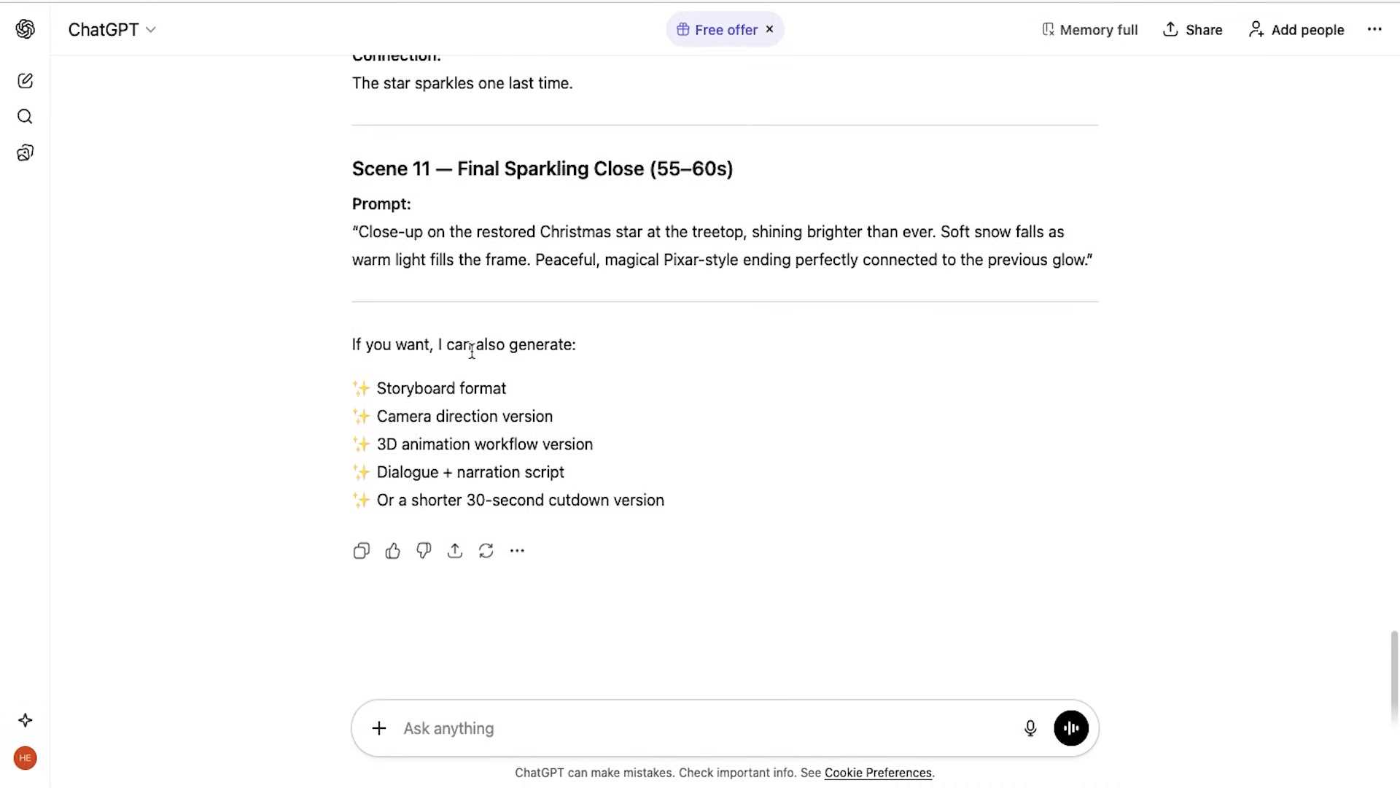
{"action": "scroll", "coordinate": [492, 452], "scroll_direction": "up", "scroll_amount": 20}
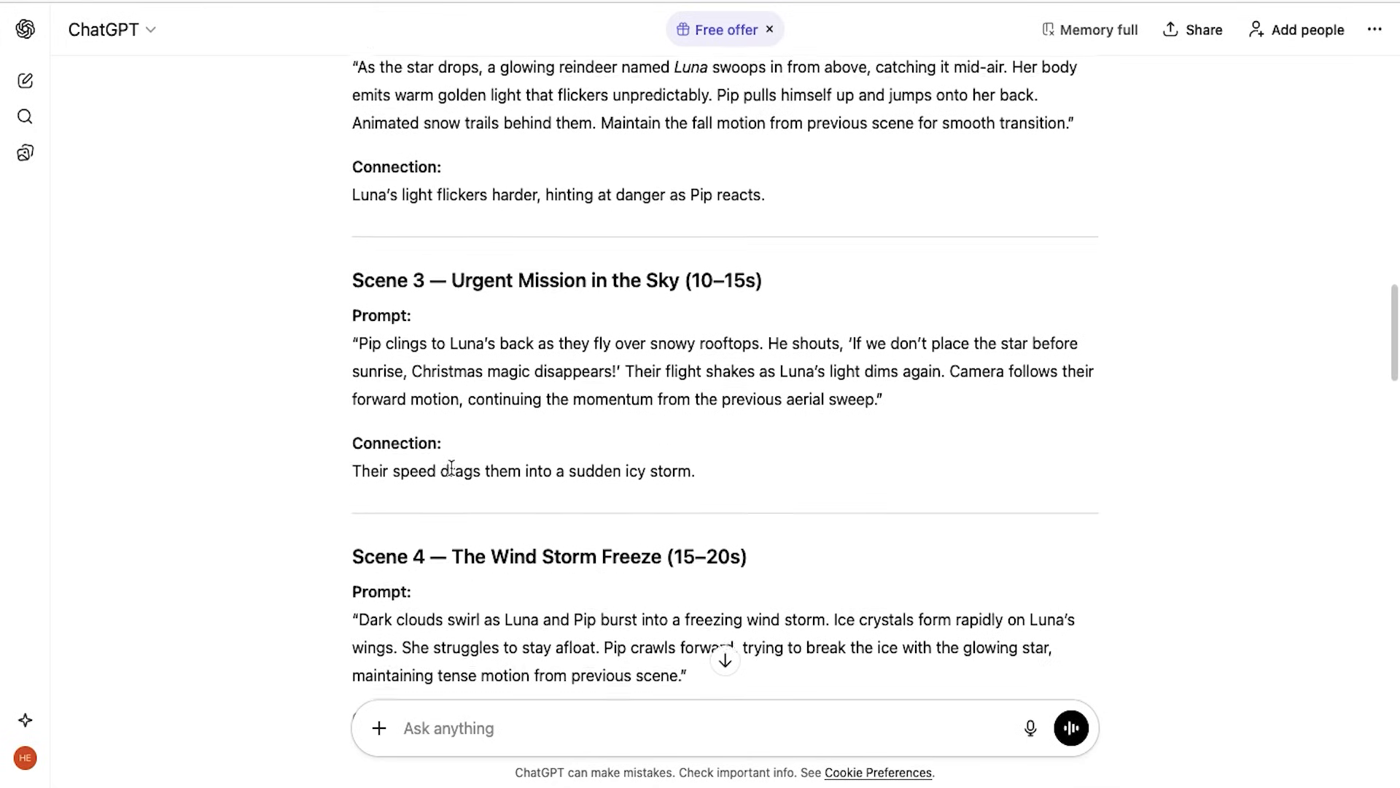
{"action": "scroll", "coordinate": [451, 467], "scroll_direction": "up", "scroll_amount": 7}
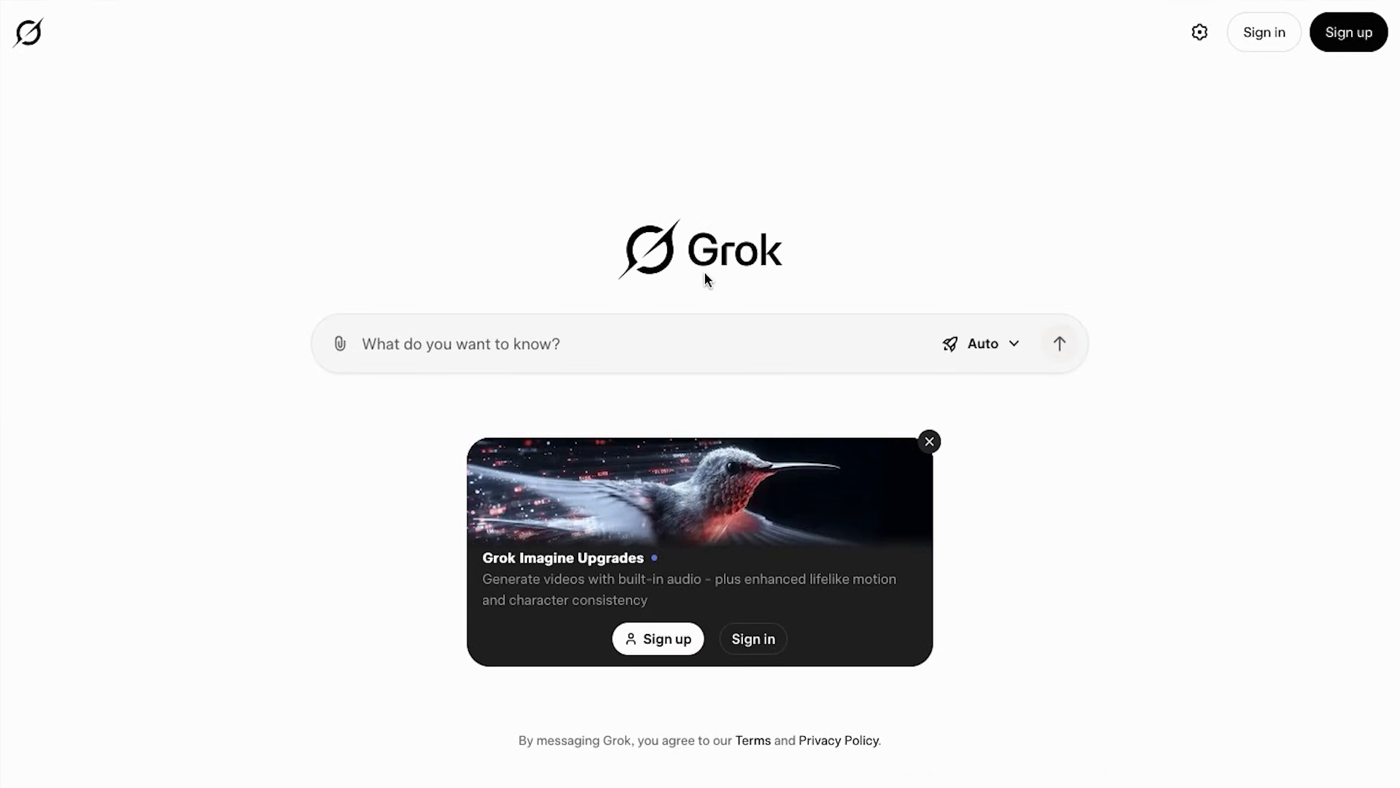
- Sign up for a Grok account using the email option
{"action": "left_click", "coordinate": [1346, 48]}
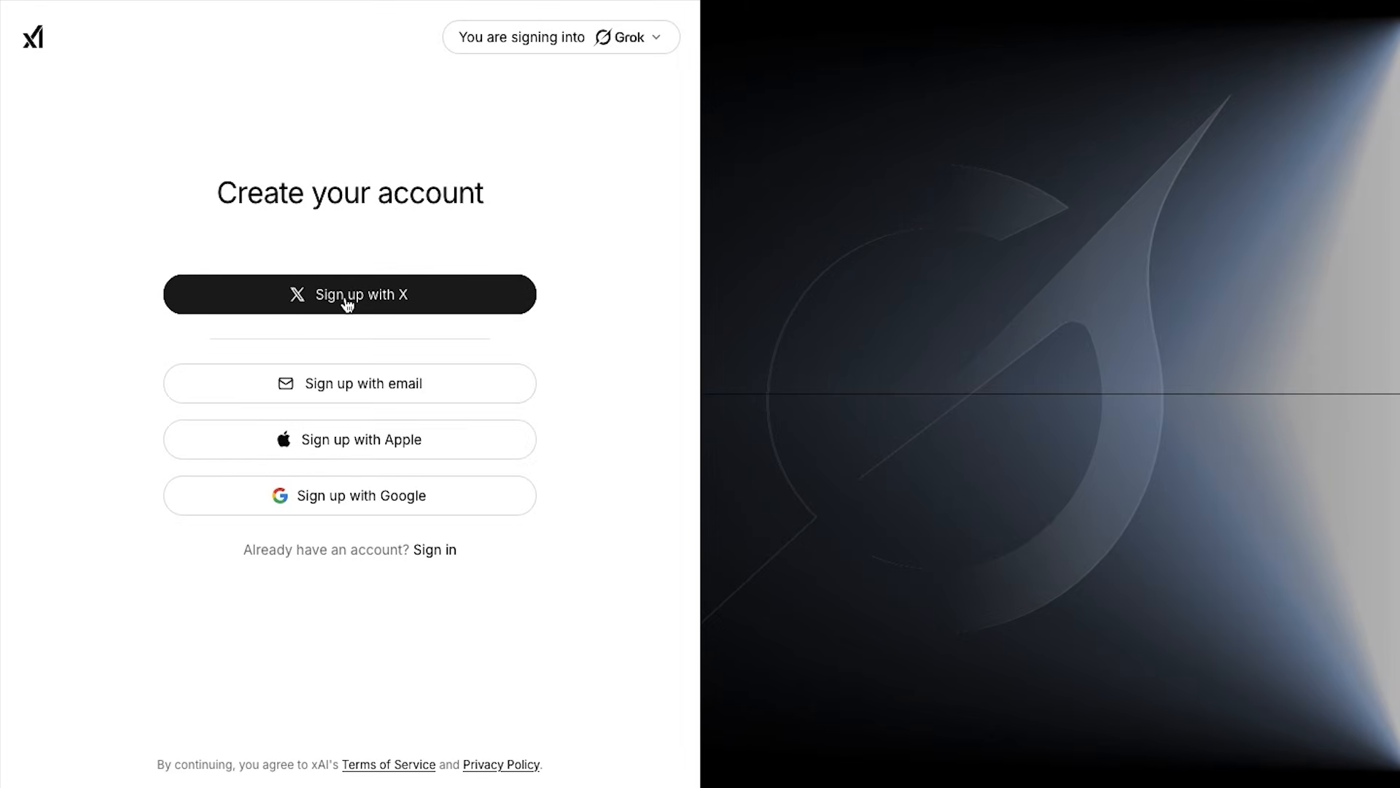
{"action": "left_click", "coordinate": [406, 384]}
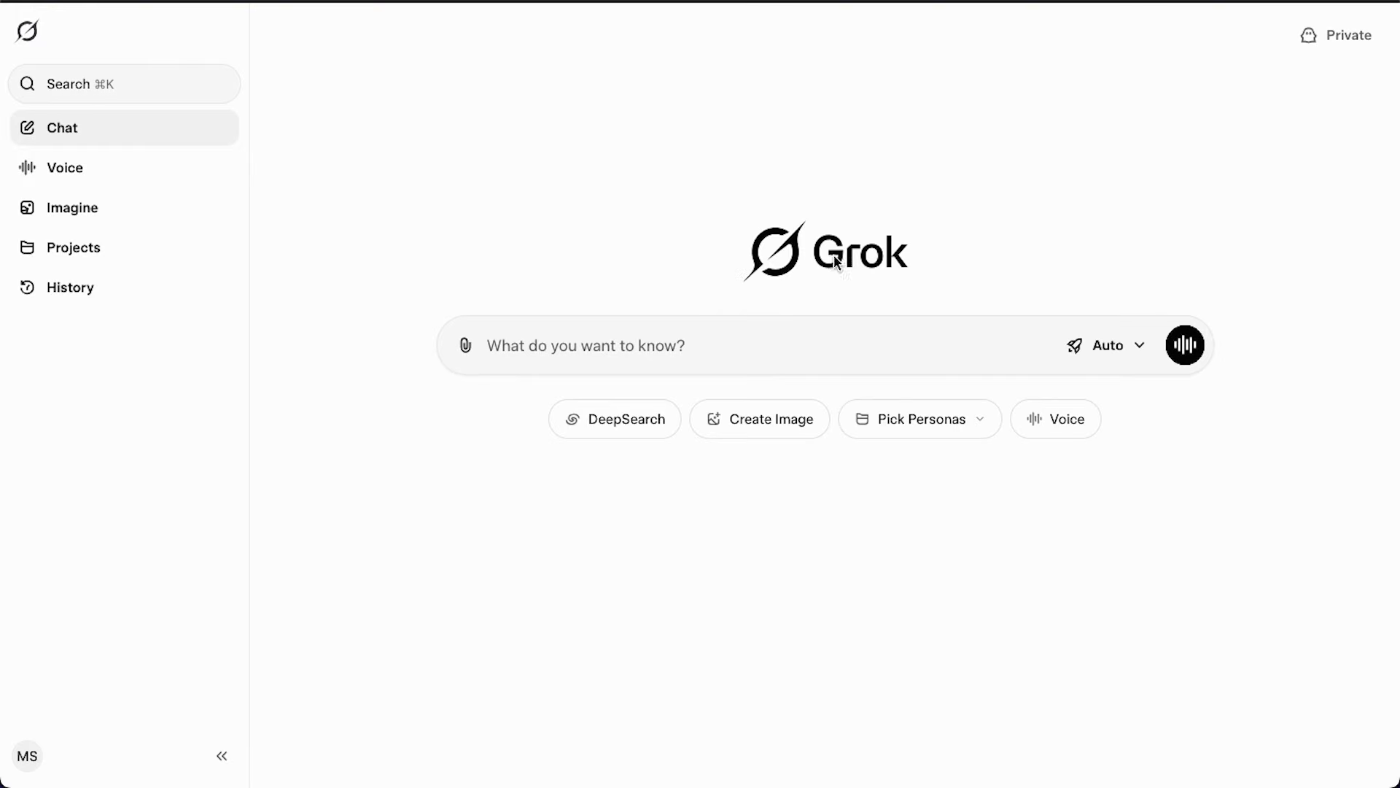
- Open Grok's Imagine section and set the generation type to Image
{"action": "left_click", "coordinate": [60, 226]}
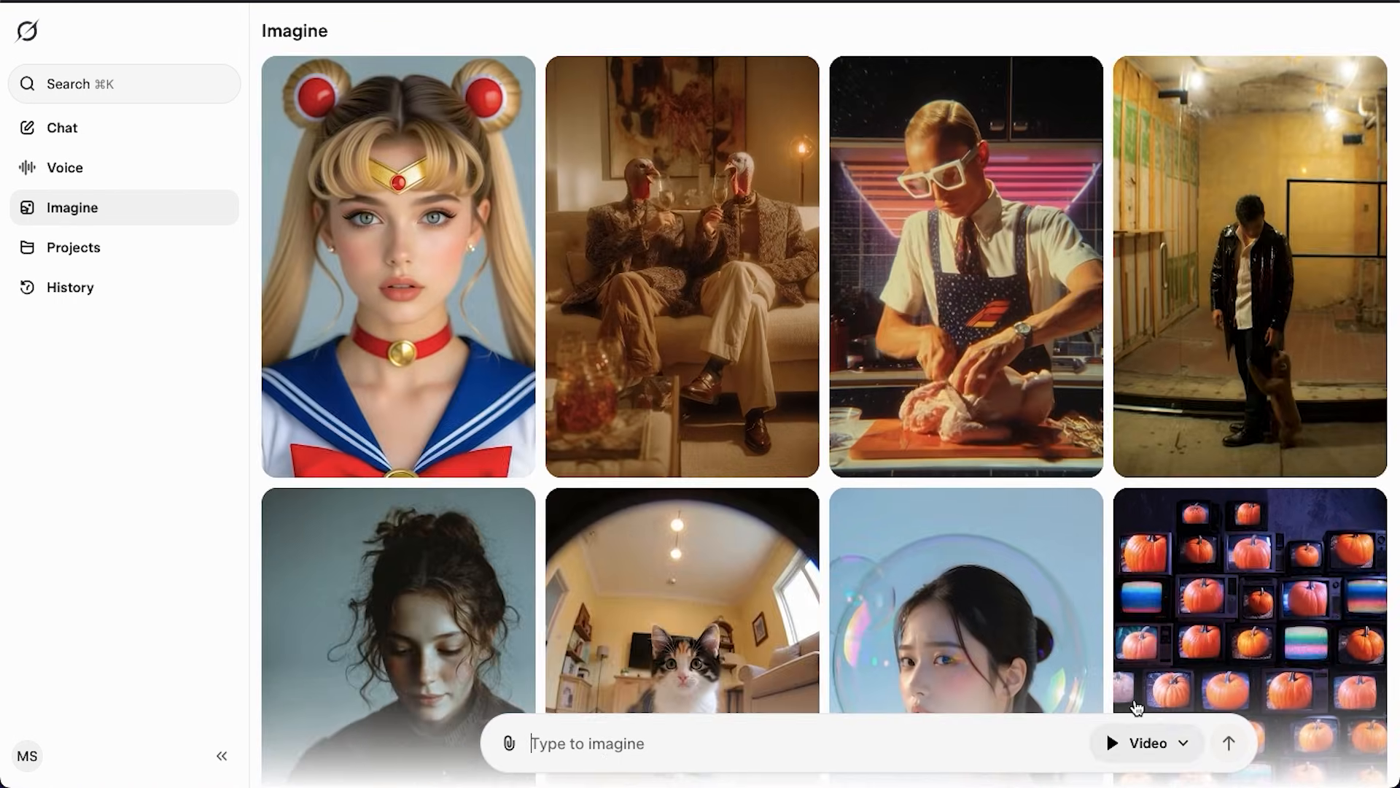
{"action": "left_click", "coordinate": [1156, 742]}
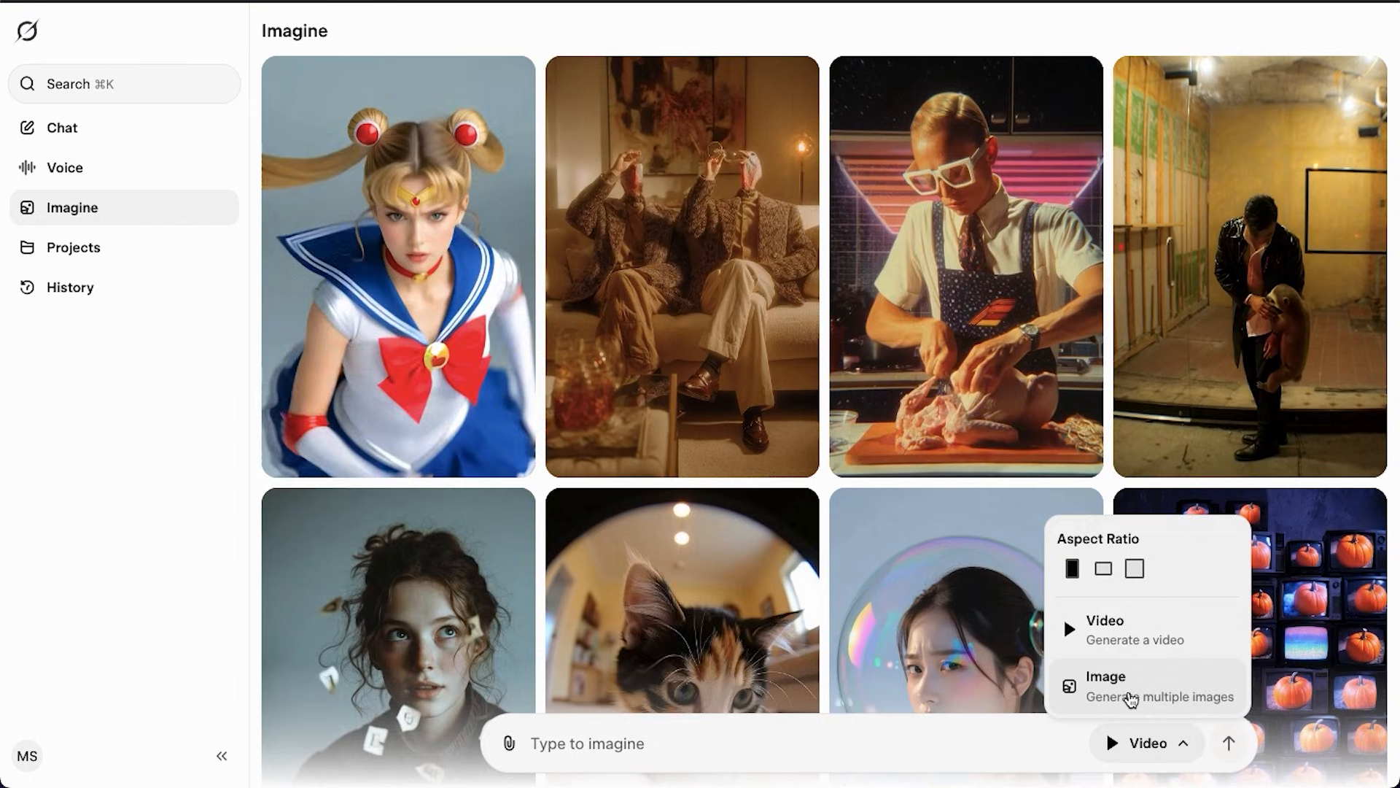
{"action": "left_click", "coordinate": [1129, 699]}
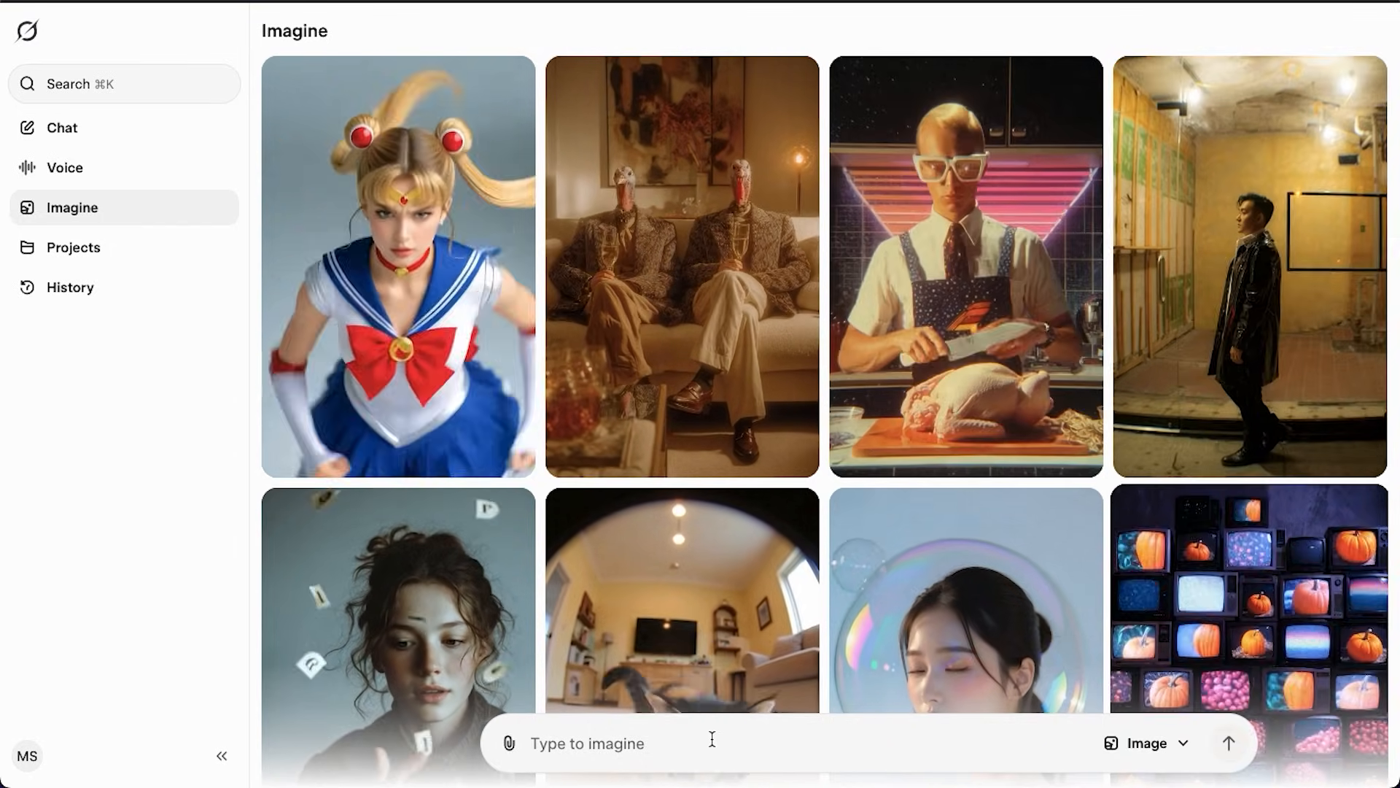
- Switch to ChatGPT and copy the Scene 1 rooftop prompt text, from "Disney–Pixar style 3D animation" to "leading into the fall"
{"action": "key", "text": "ctrl+Right"}
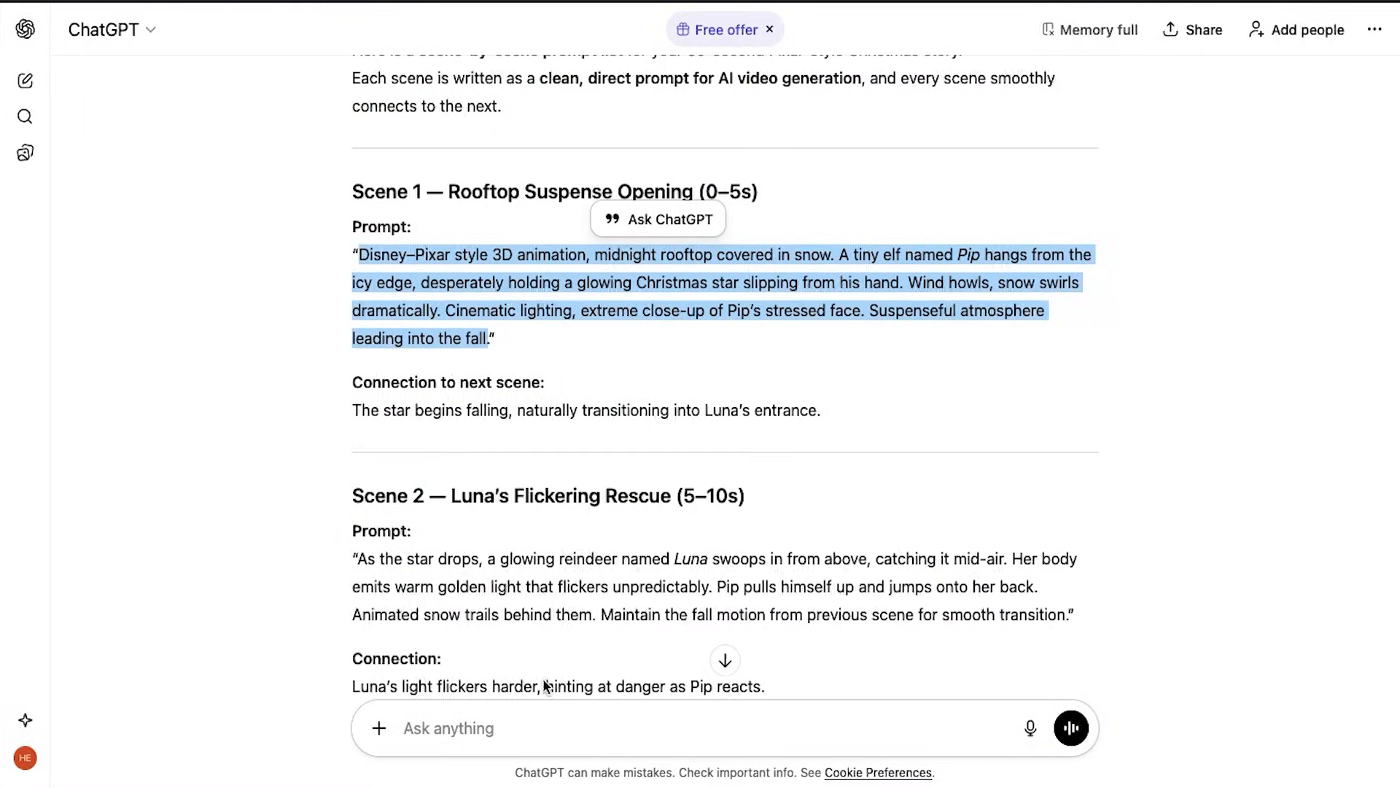
{"action": "left_click", "coordinate": [428, 386]}
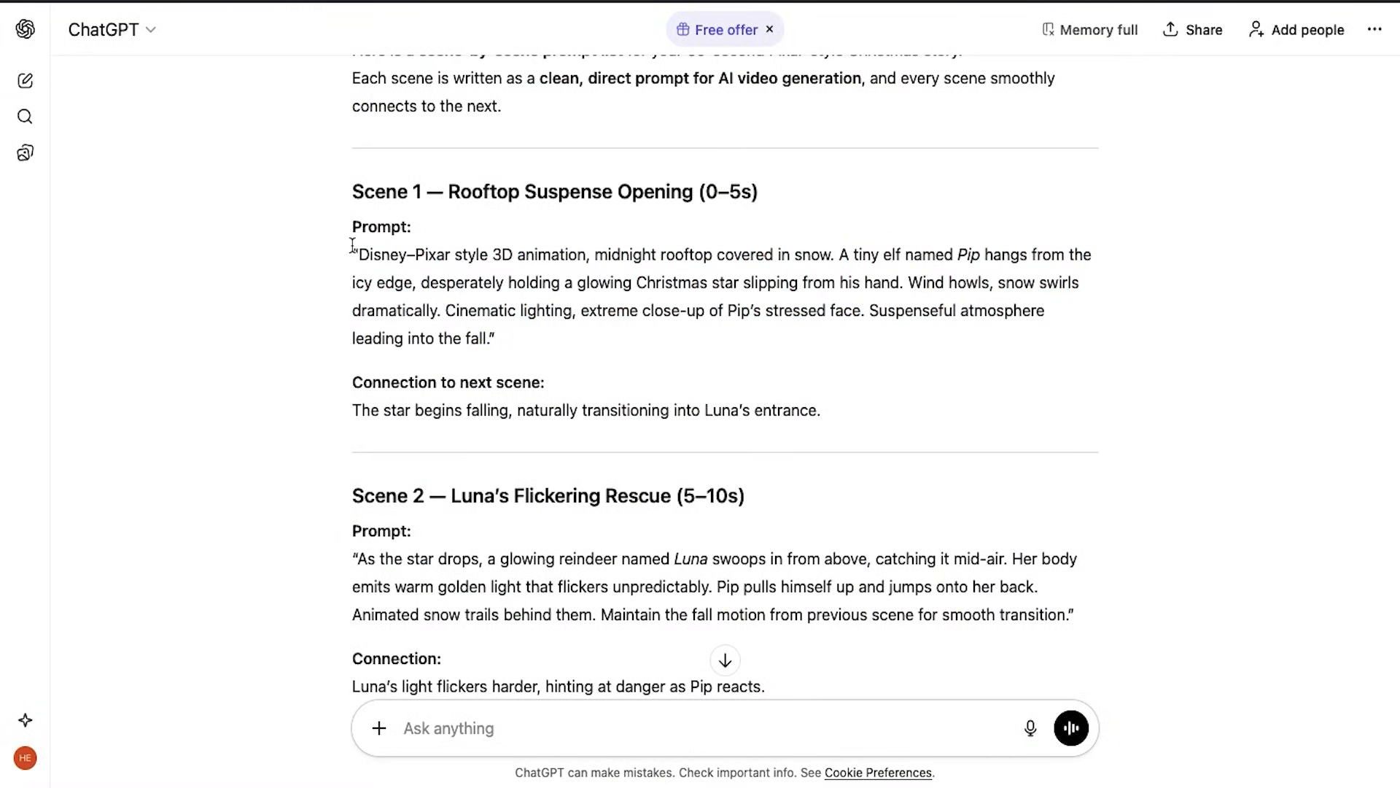
{"action": "left_click_drag", "start_coordinate": [359, 254], "coordinate": [487, 338]}
{"action": "key", "text": "ctrl+c"}
- Switch to Grok Imagine, set the generation type to Image, generate images from the copied Scene 1 prompt, and browse the results
{"action": "key", "text": "ctrl+Left"}
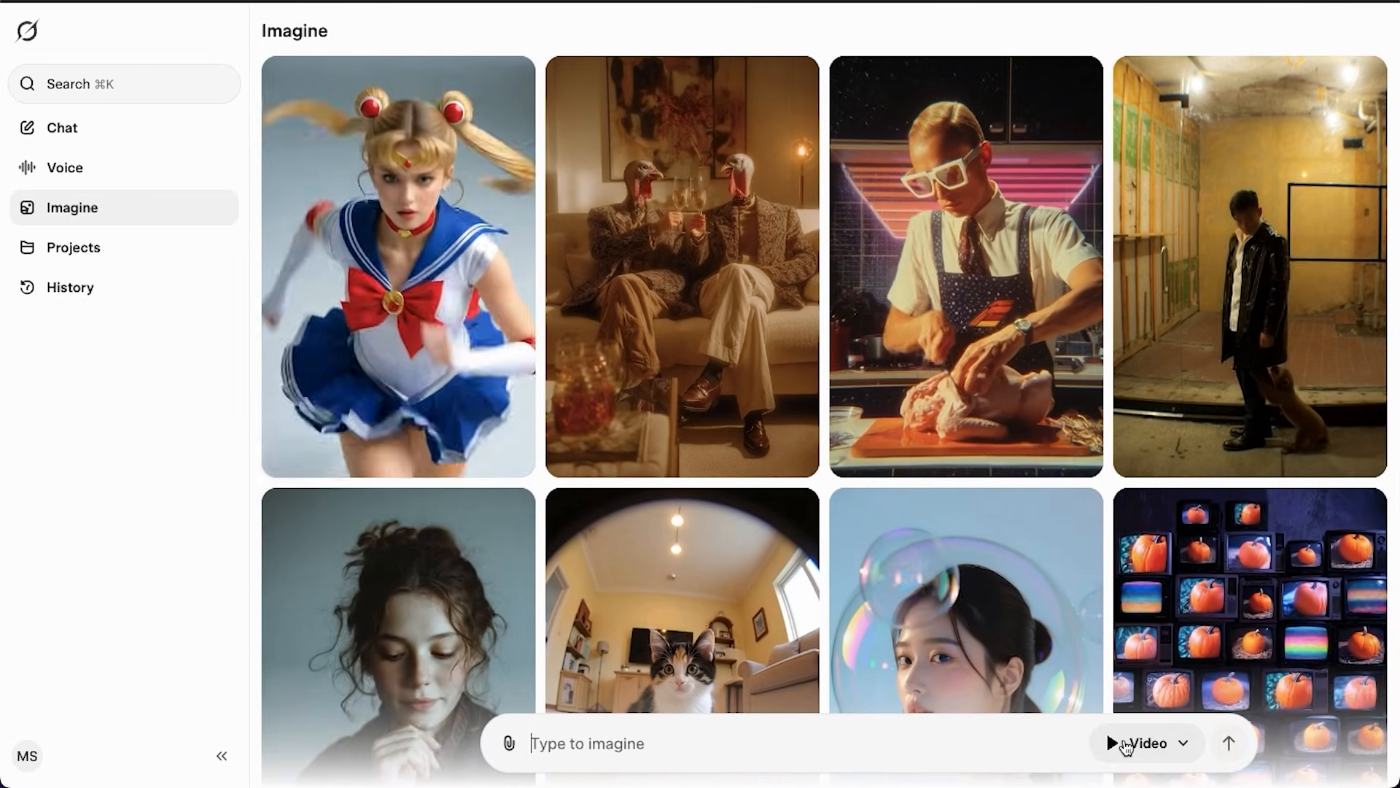
{"action": "left_click", "coordinate": [1126, 743]}
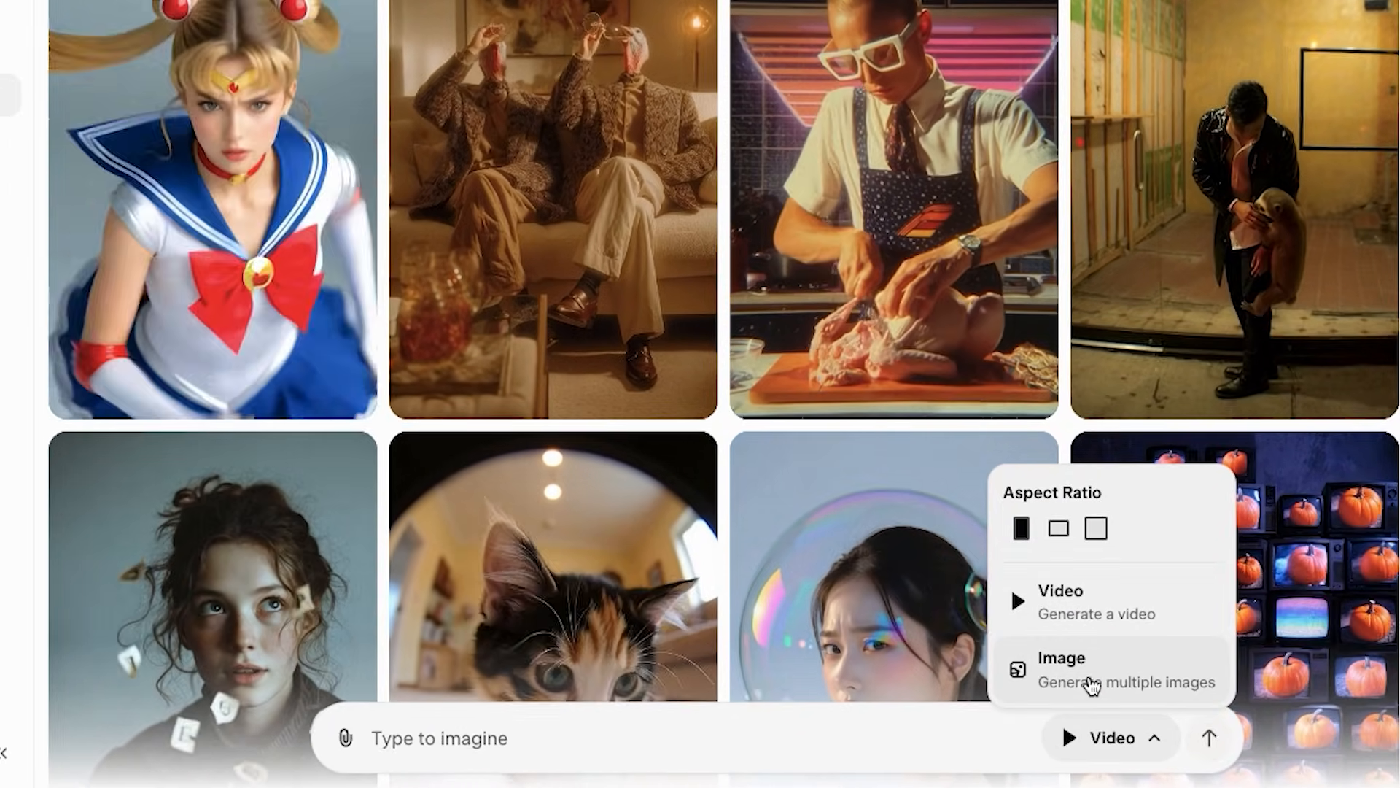
{"action": "left_click", "coordinate": [1092, 679]}
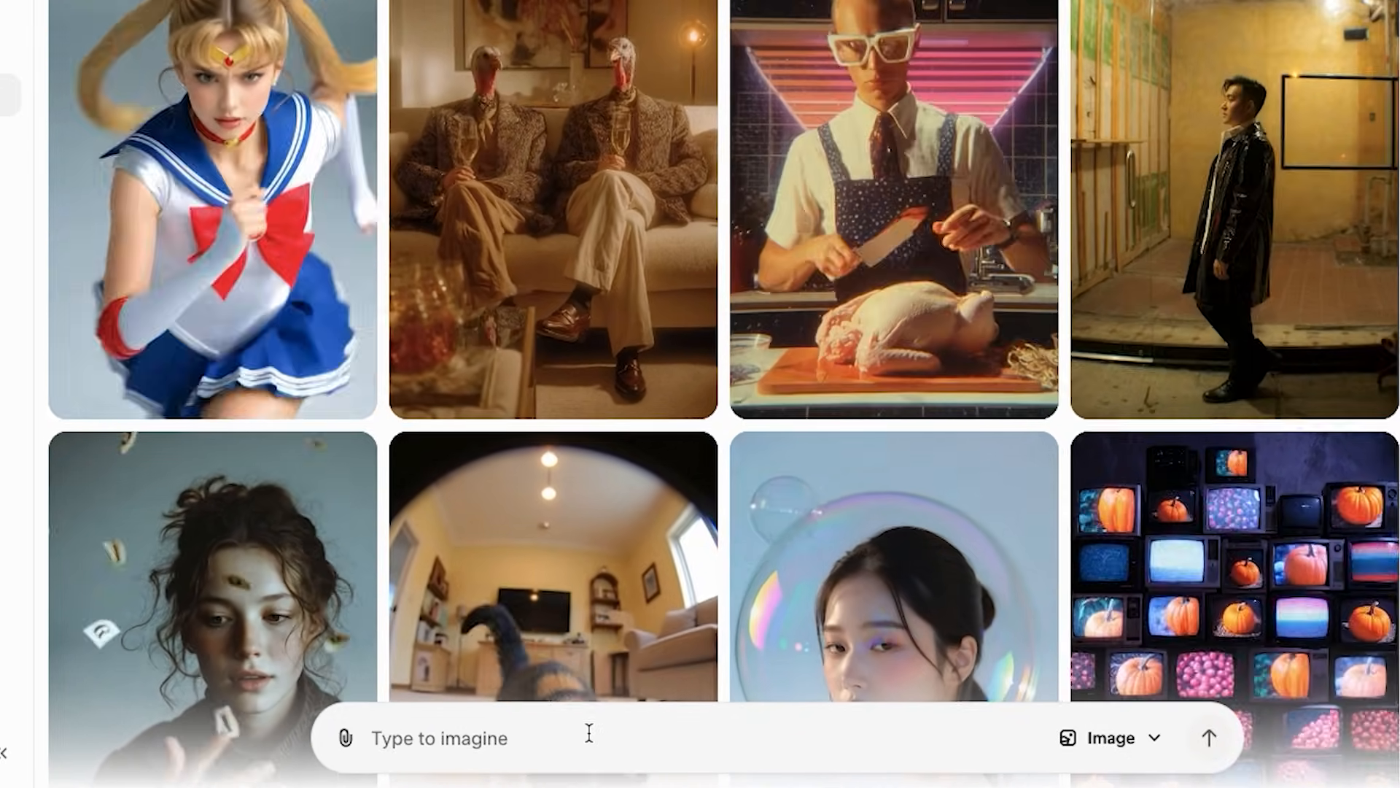
{"action": "left_click", "coordinate": [588, 737]}
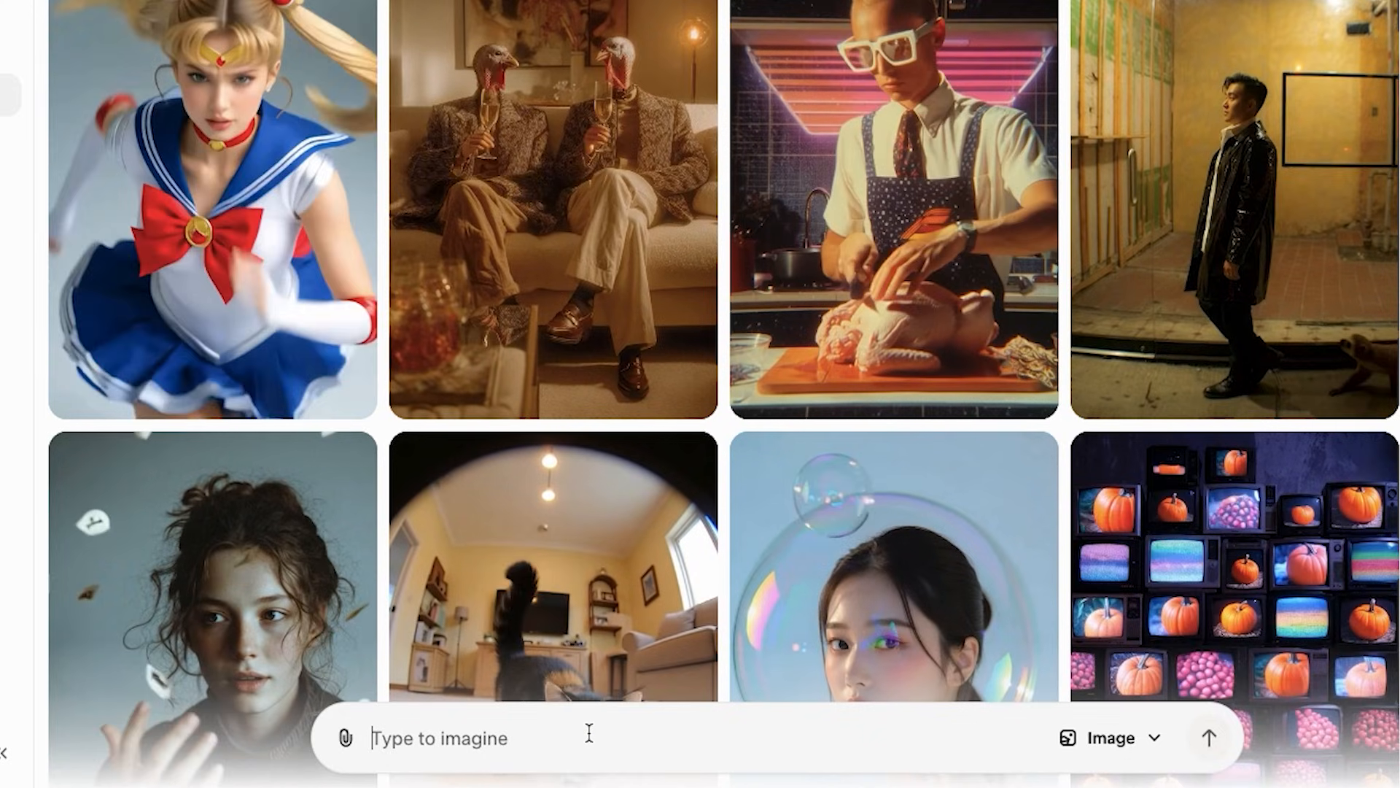
{"action": "key", "text": "ctrl+v"}
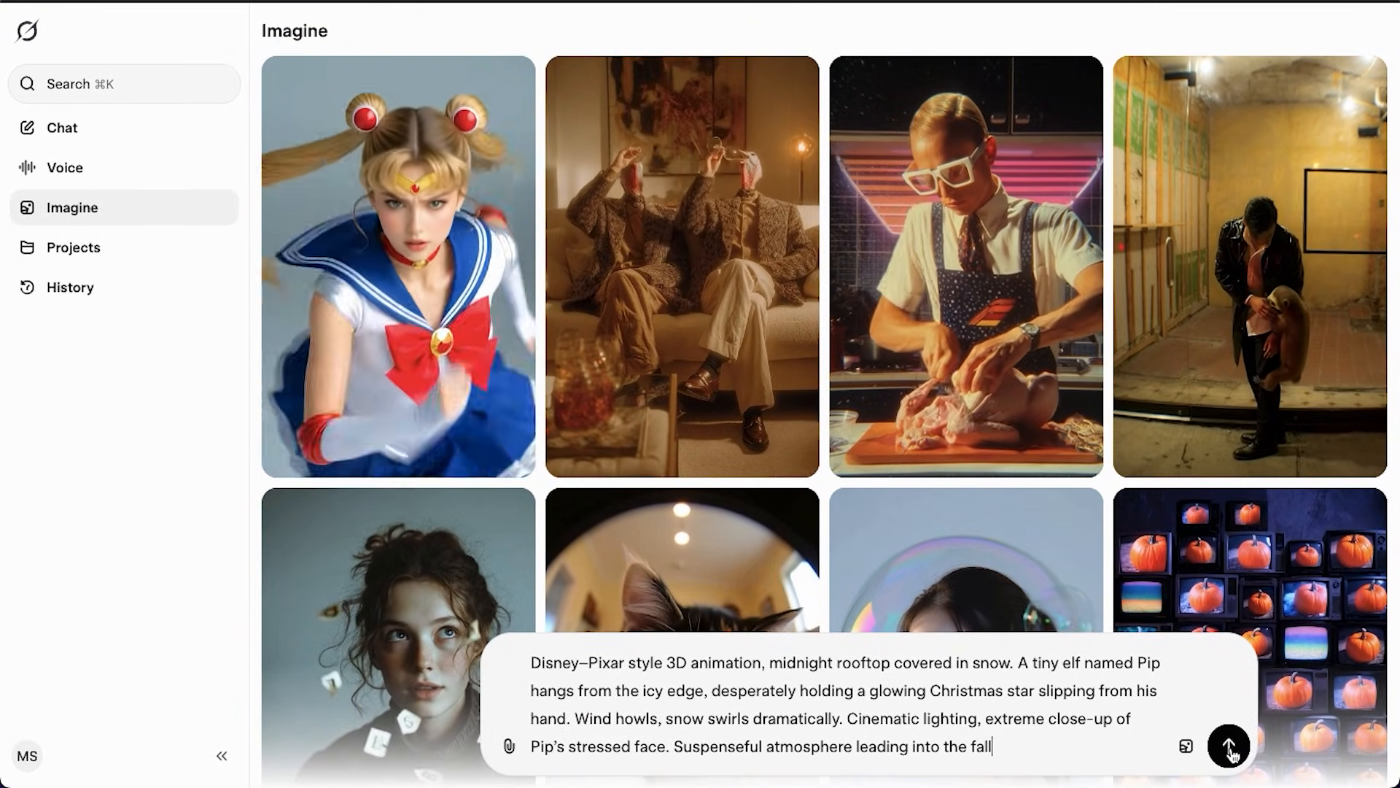
{"action": "left_click", "coordinate": [1229, 745]}
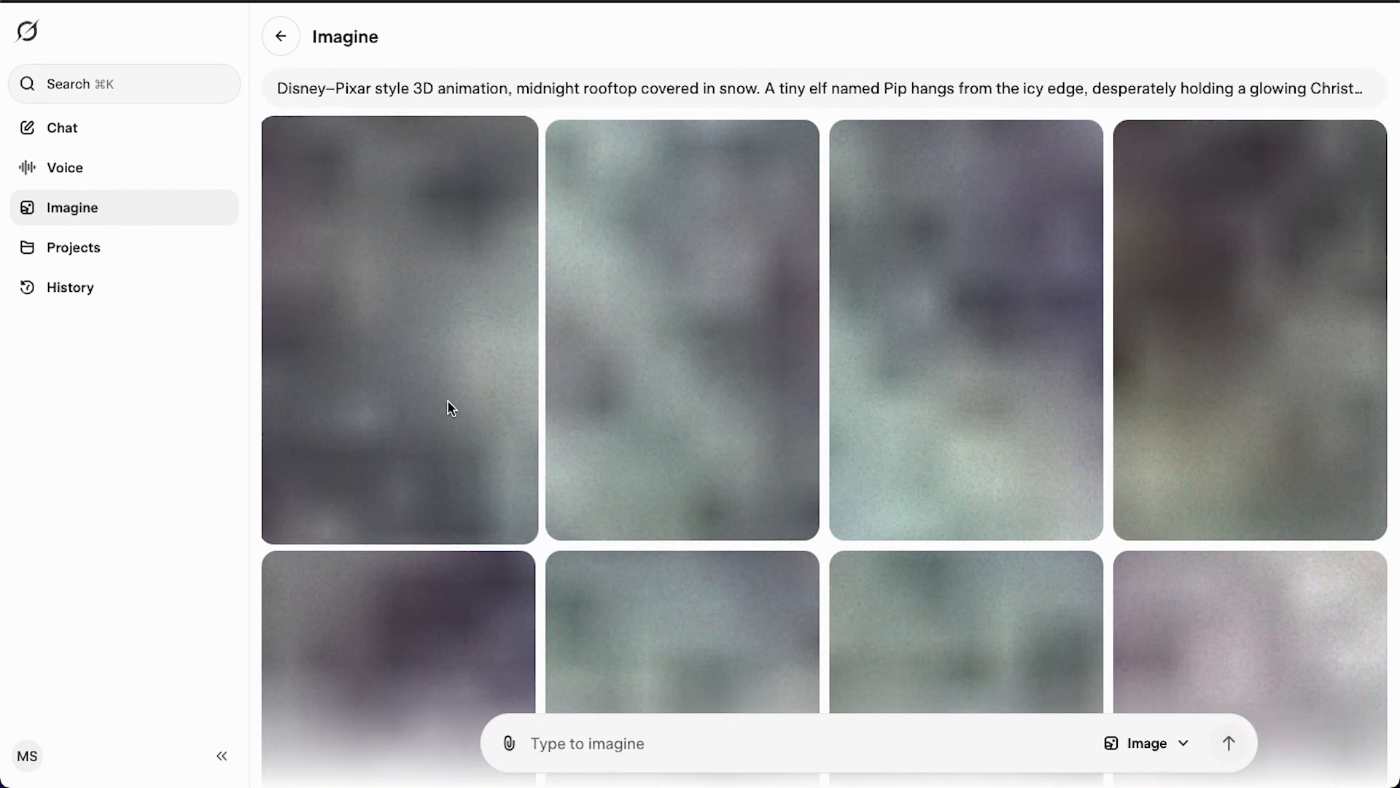
{"action": "scroll", "coordinate": [371, 494], "scroll_direction": "down", "scroll_amount": 5}
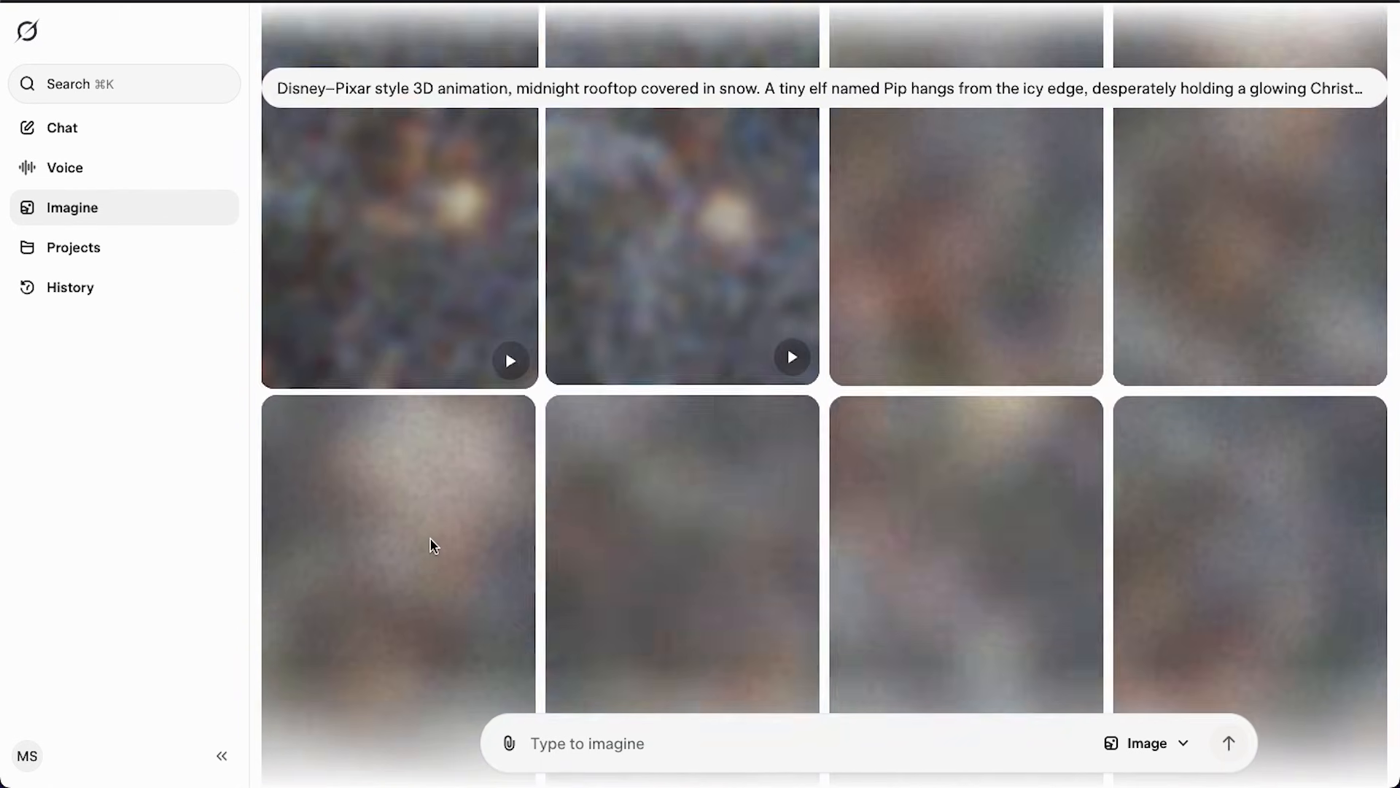
{"action": "scroll", "coordinate": [434, 545], "scroll_direction": "down", "scroll_amount": 10}
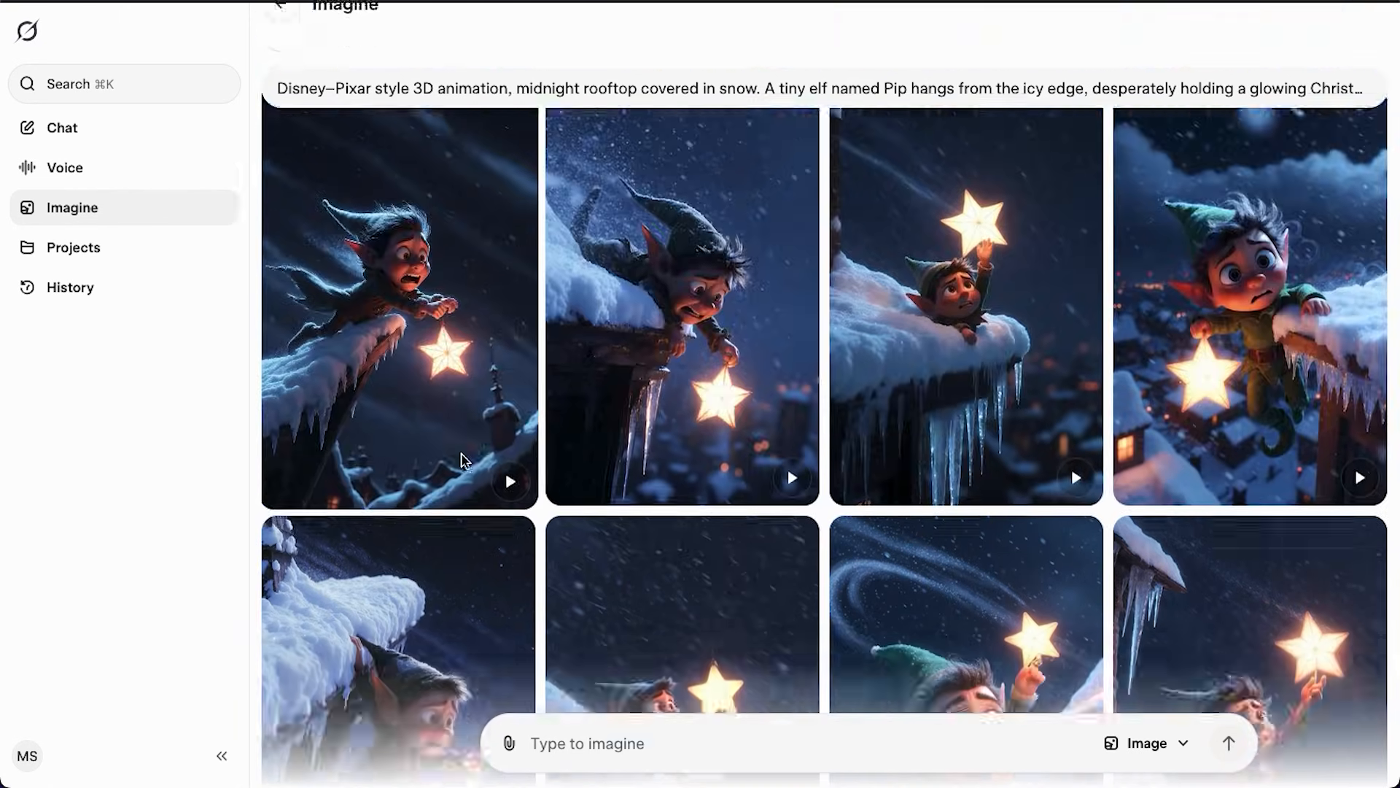
{"action": "scroll", "coordinate": [465, 460], "scroll_direction": "down", "scroll_amount": 10}
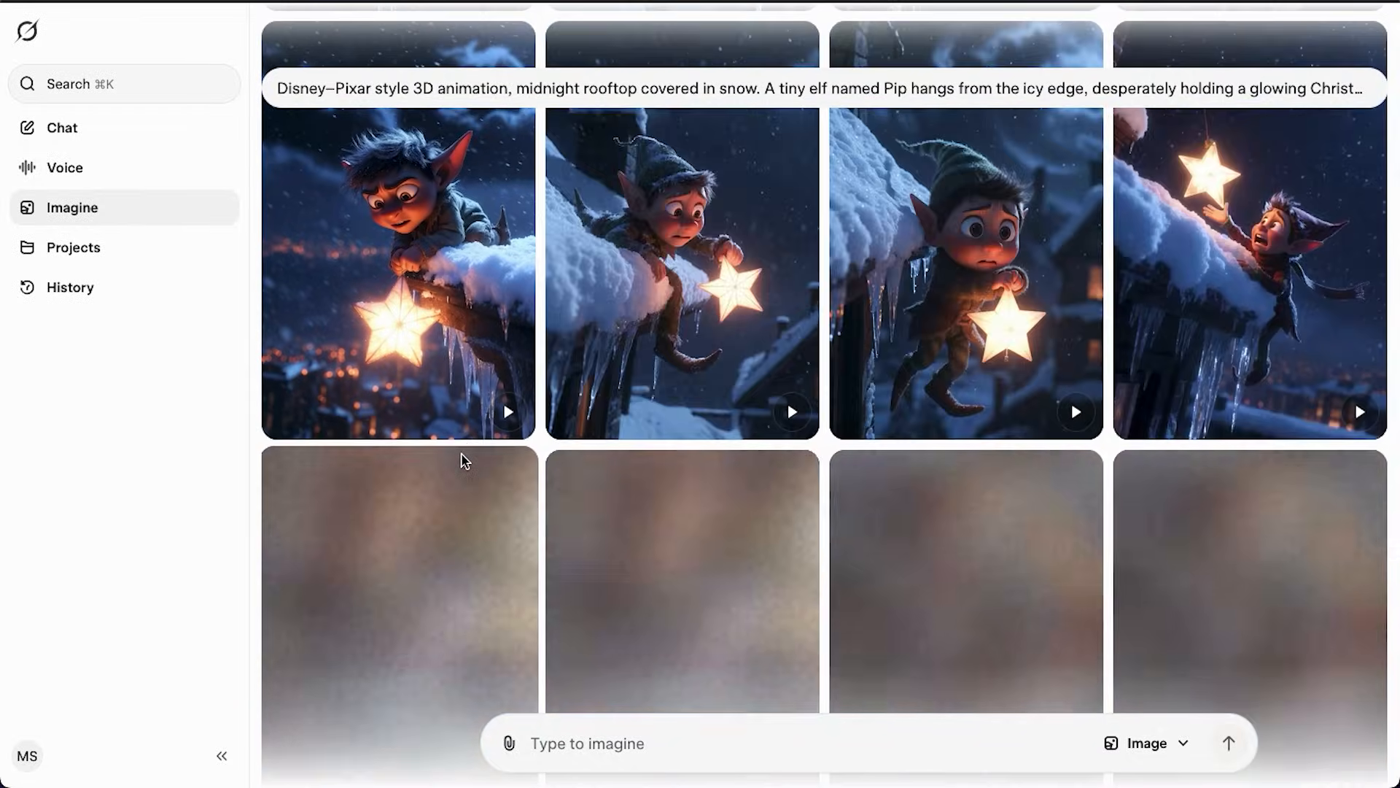
- Open a generated image of Pip and generate a video from it with the Scene 1 rooftop prompt
{"action": "left_click", "coordinate": [462, 460]}
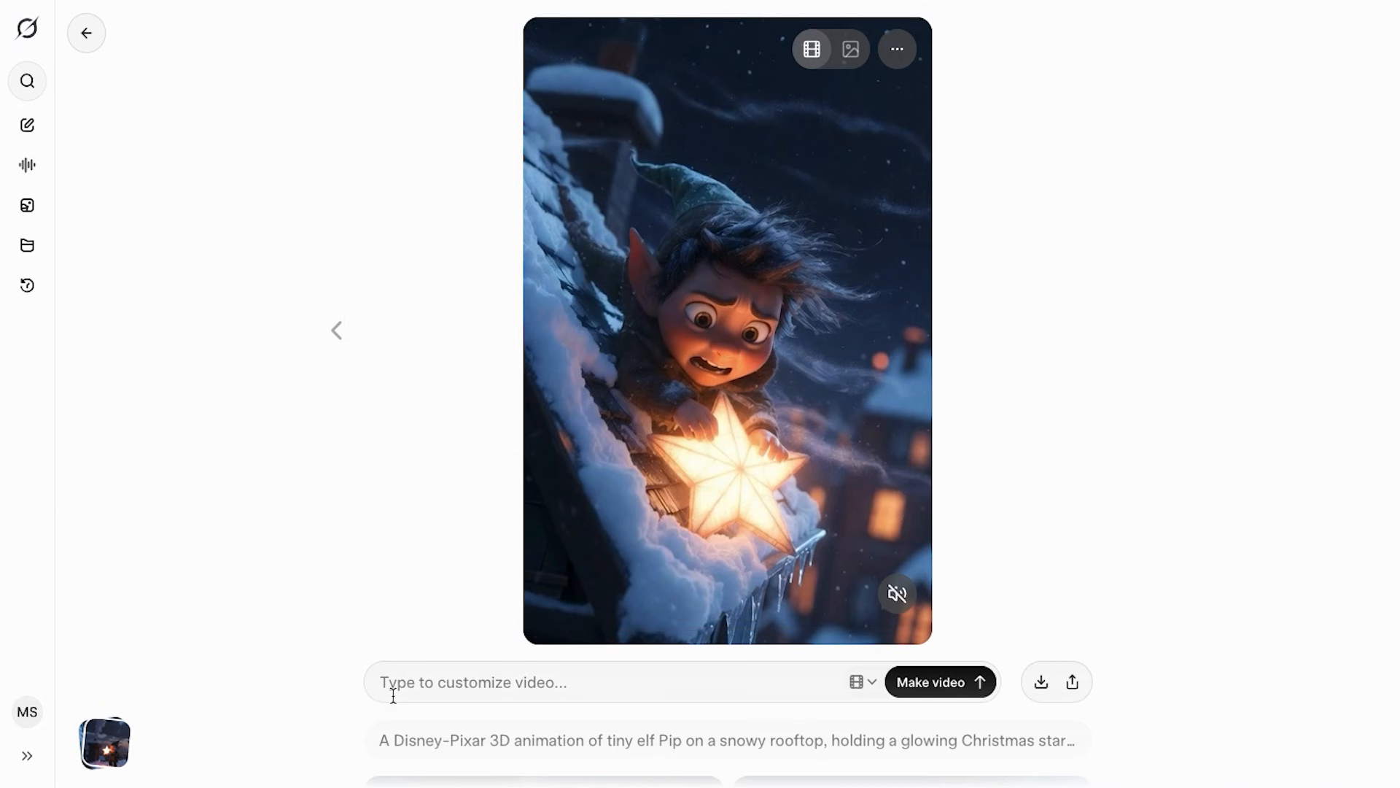
{"action": "type", "text": "Disney-Pixar style 3D animation, midnight rooftop covered in snow. A tiny elf named Pip hangs from the icy edge, desperately holding a glowing Christmas star slipping from his hand. Wind howls, snow swirls dramatically. Cinematic lighting, extreme close-up of Pip’s stressed face. Suspenseful atmosphere leading into the fall of the star only."}
{"action": "scroll", "coordinate": [386, 612], "scroll_direction": "up", "scroll_amount": 2}
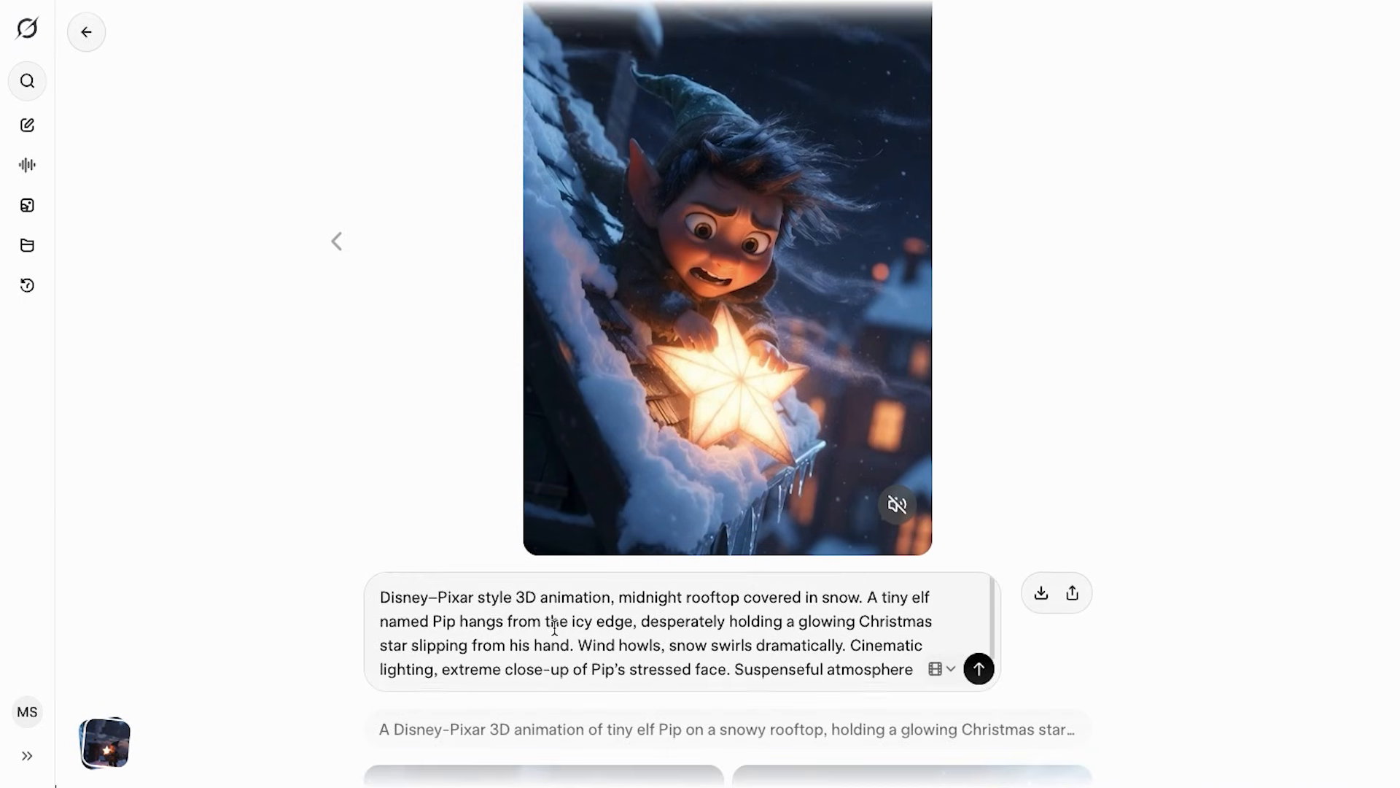
{"action": "scroll", "coordinate": [387, 608], "scroll_direction": "down", "scroll_amount": 2}
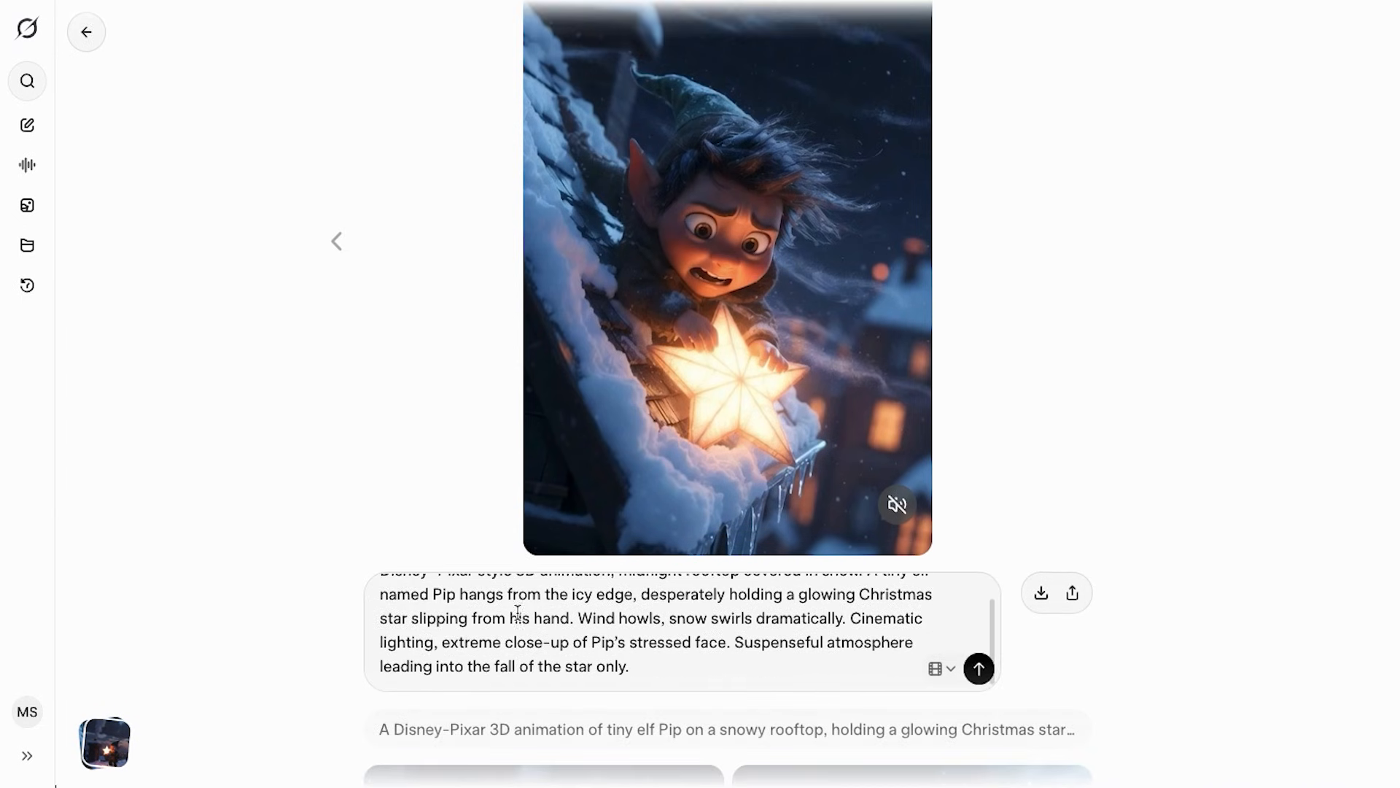
{"action": "left_click", "coordinate": [945, 667]}
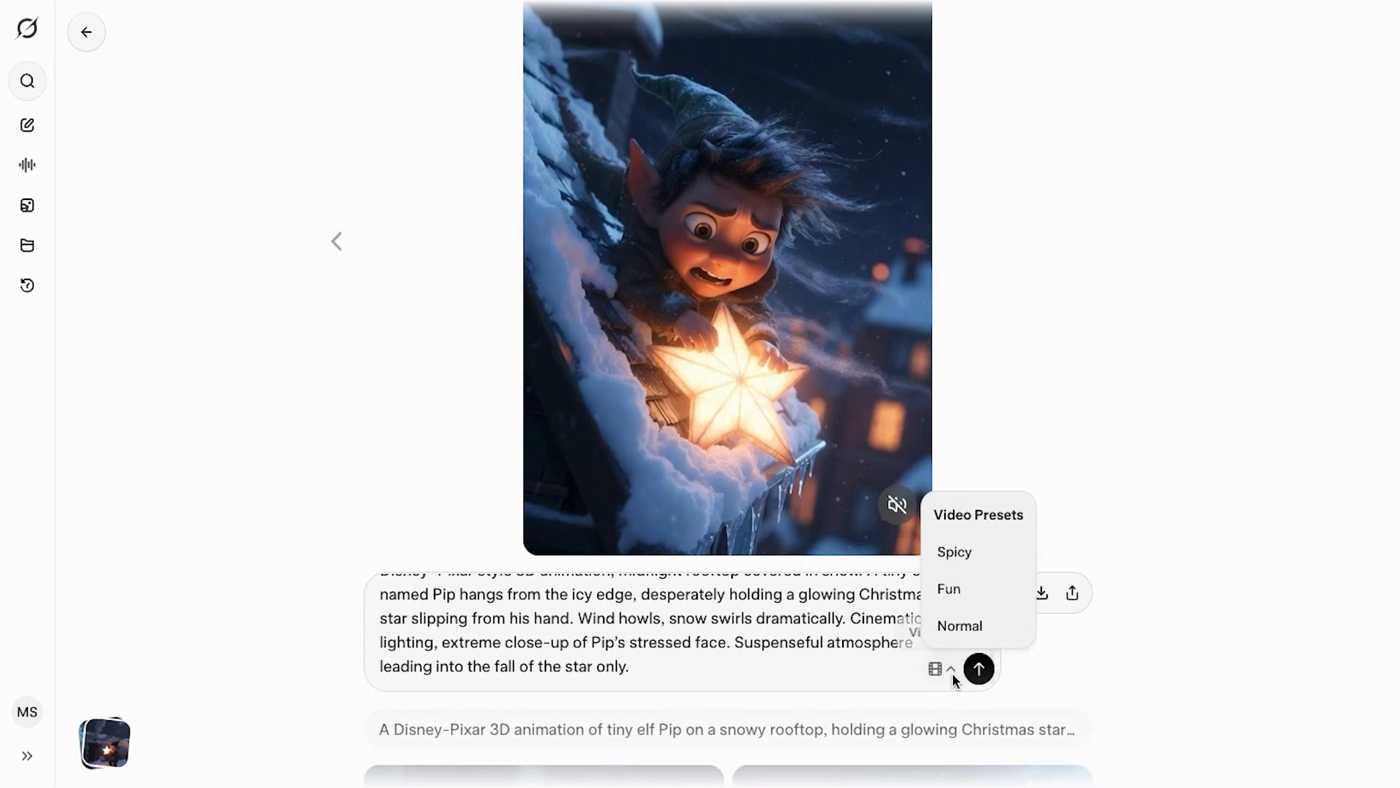
{"action": "left_click", "coordinate": [268, 595]}
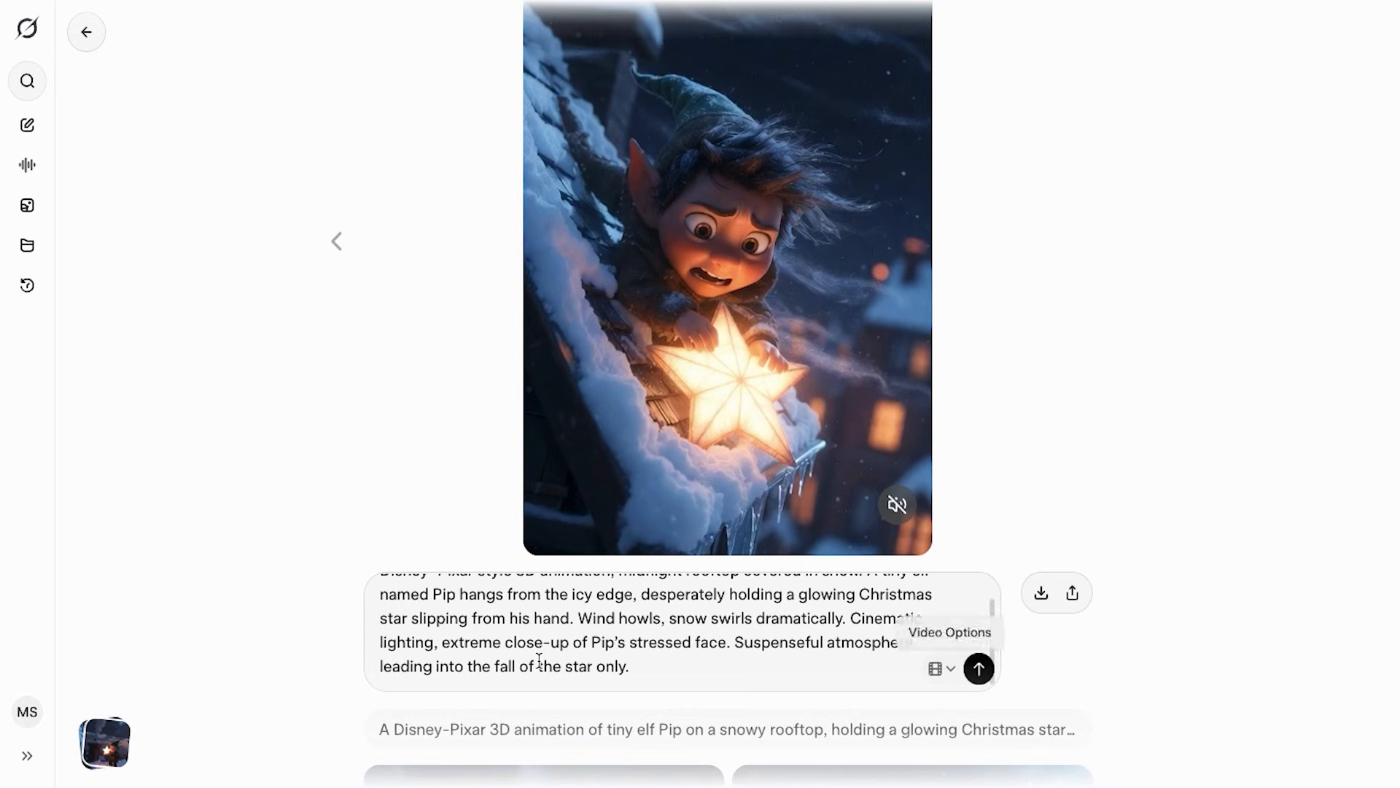
{"action": "scroll", "coordinate": [536, 662], "scroll_direction": "up", "scroll_amount": 1}
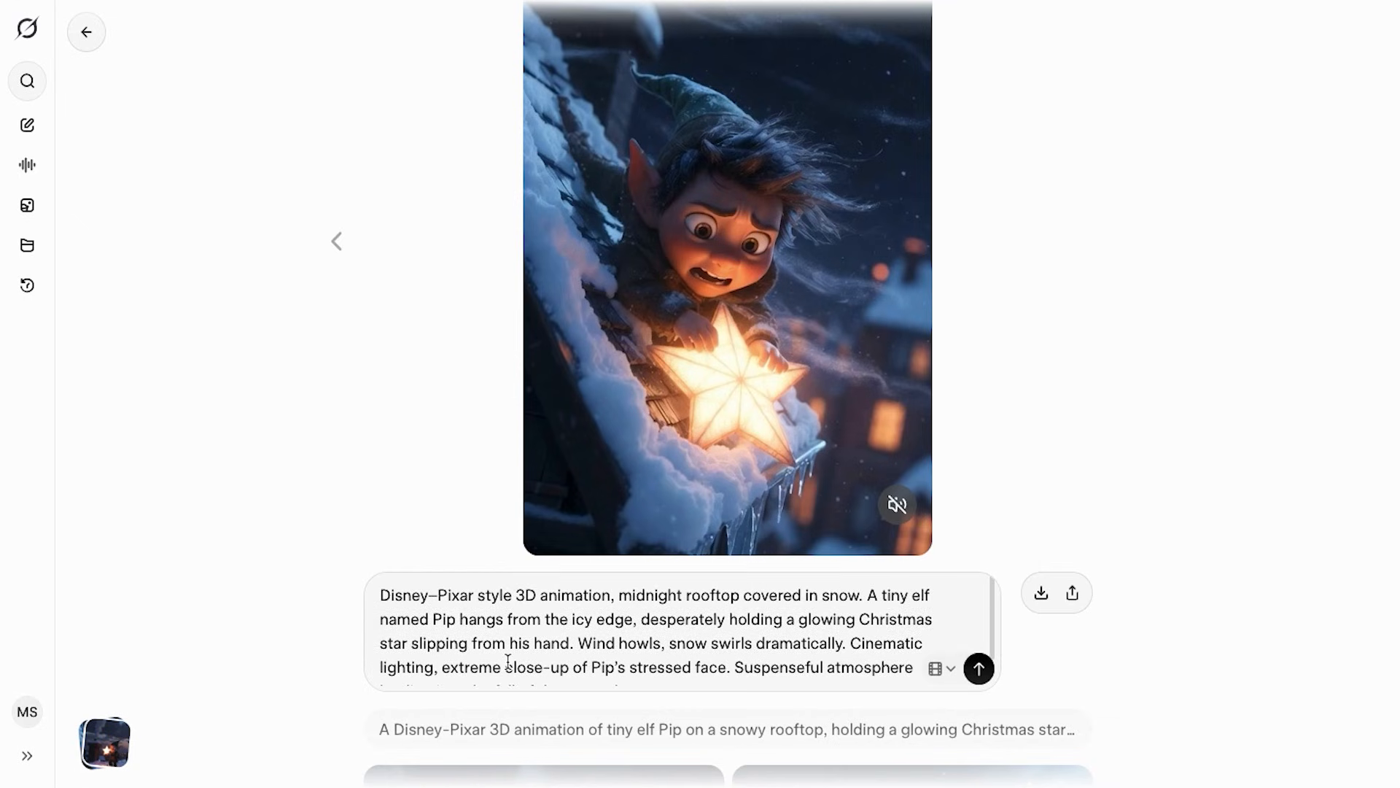
{"action": "left_click", "coordinate": [979, 669]}
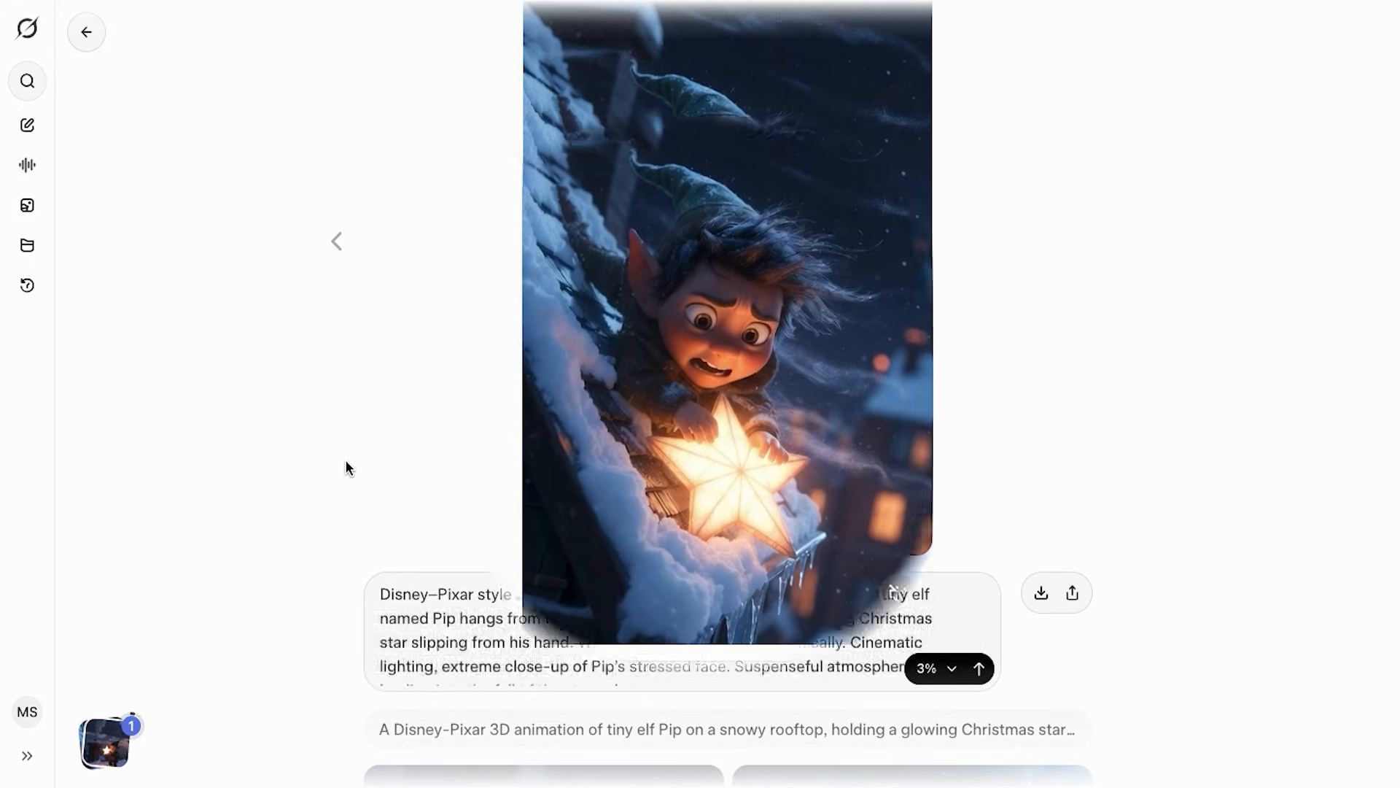
- Play the generated Scene 1 video with its sound turned on
{"action": "left_click", "coordinate": [556, 593]}
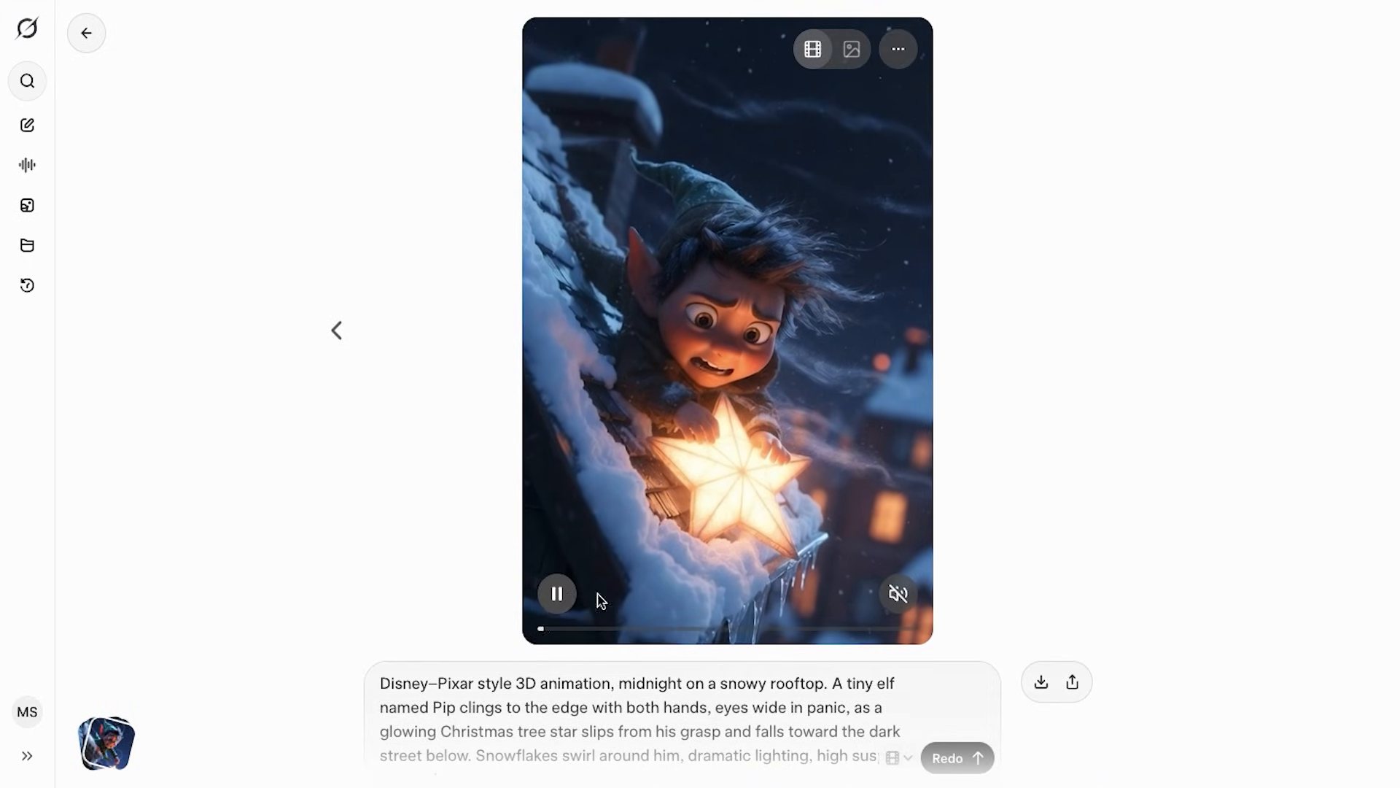
{"action": "left_click", "coordinate": [897, 593]}
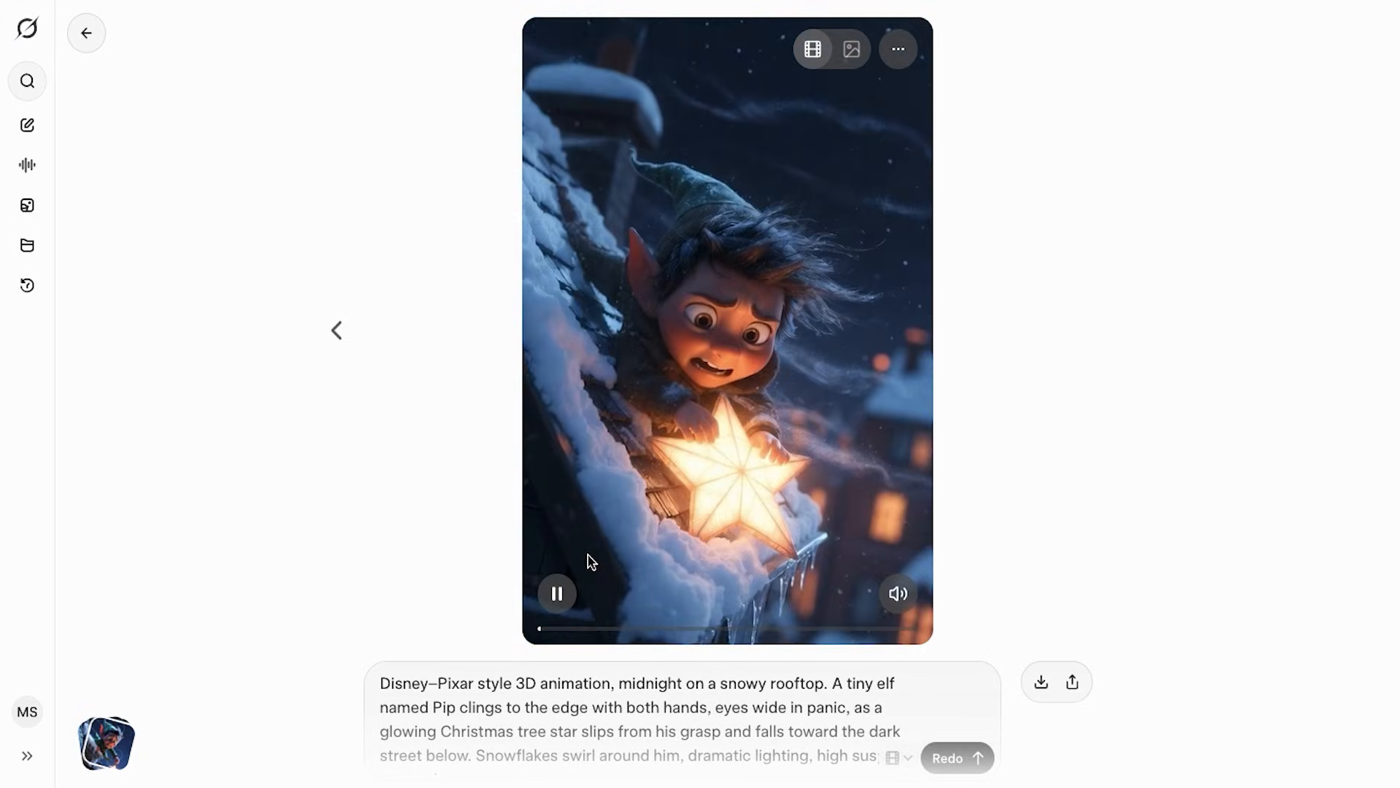
{"action": "left_click", "coordinate": [568, 594]}
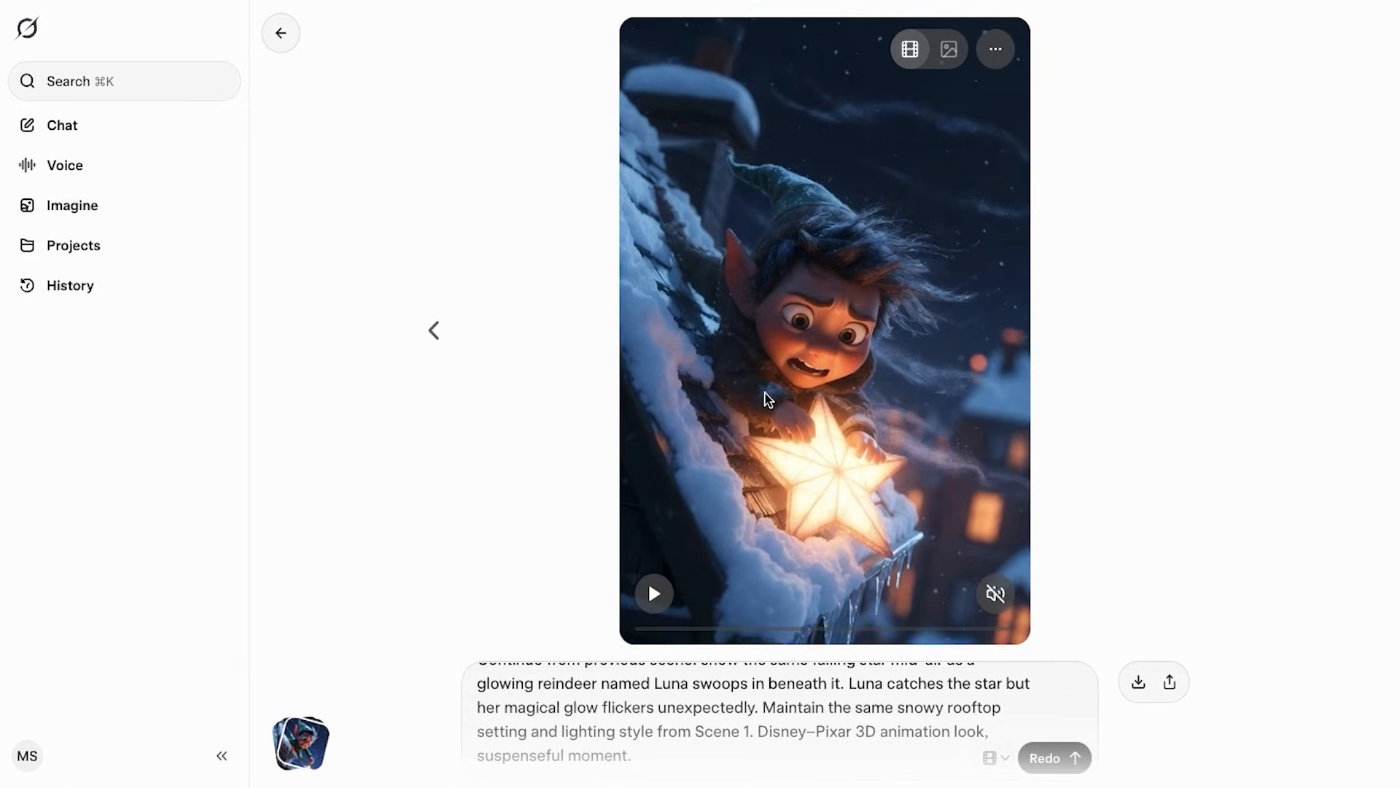
- Replace the video prompt with the Scene 2 text beginning "Continue from previous scene: show the same falling star mid-air"
{"action": "scroll", "coordinate": [754, 580], "scroll_direction": "down", "scroll_amount": 2}
{"action": "scroll", "coordinate": [702, 574], "scroll_direction": "up", "scroll_amount": 2}
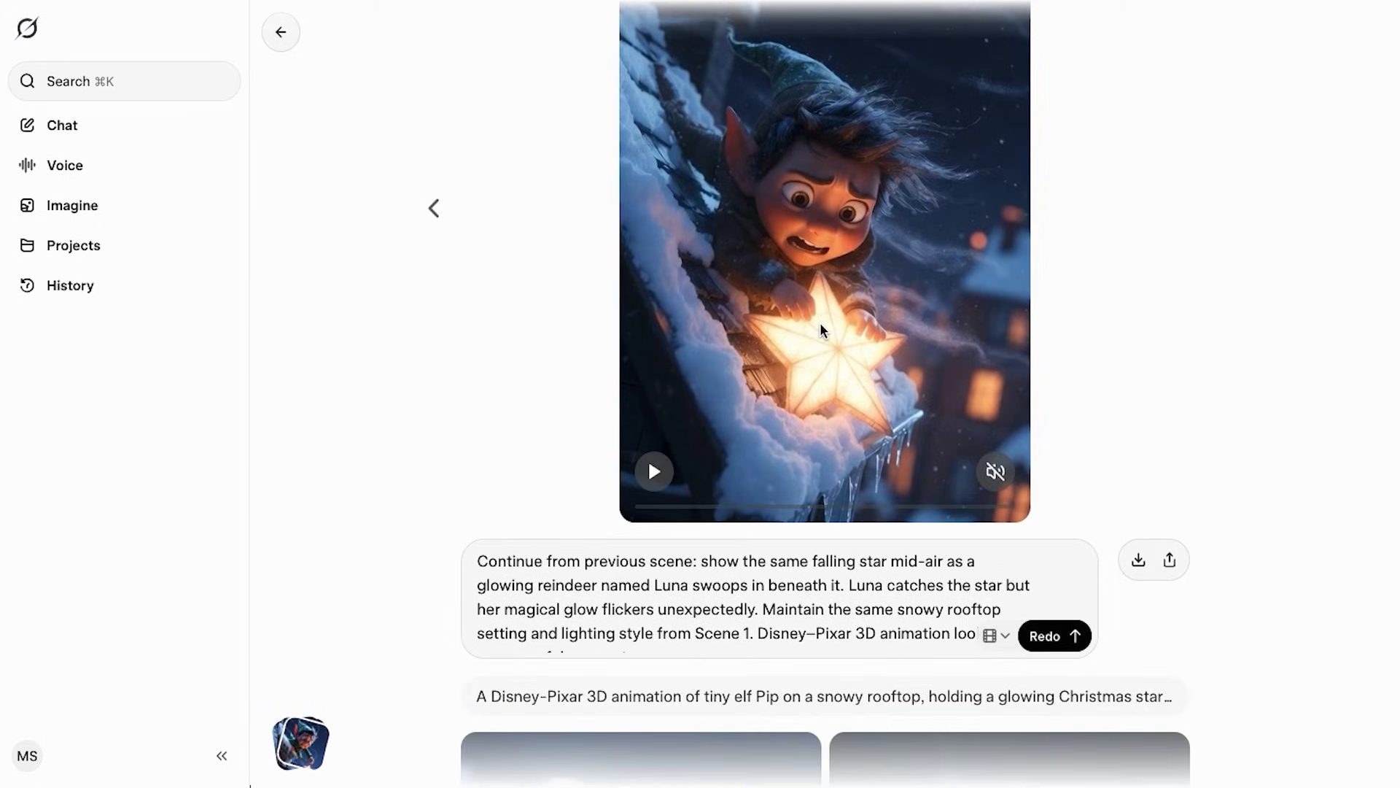
{"action": "scroll", "coordinate": [820, 322], "scroll_direction": "up", "scroll_amount": 2}
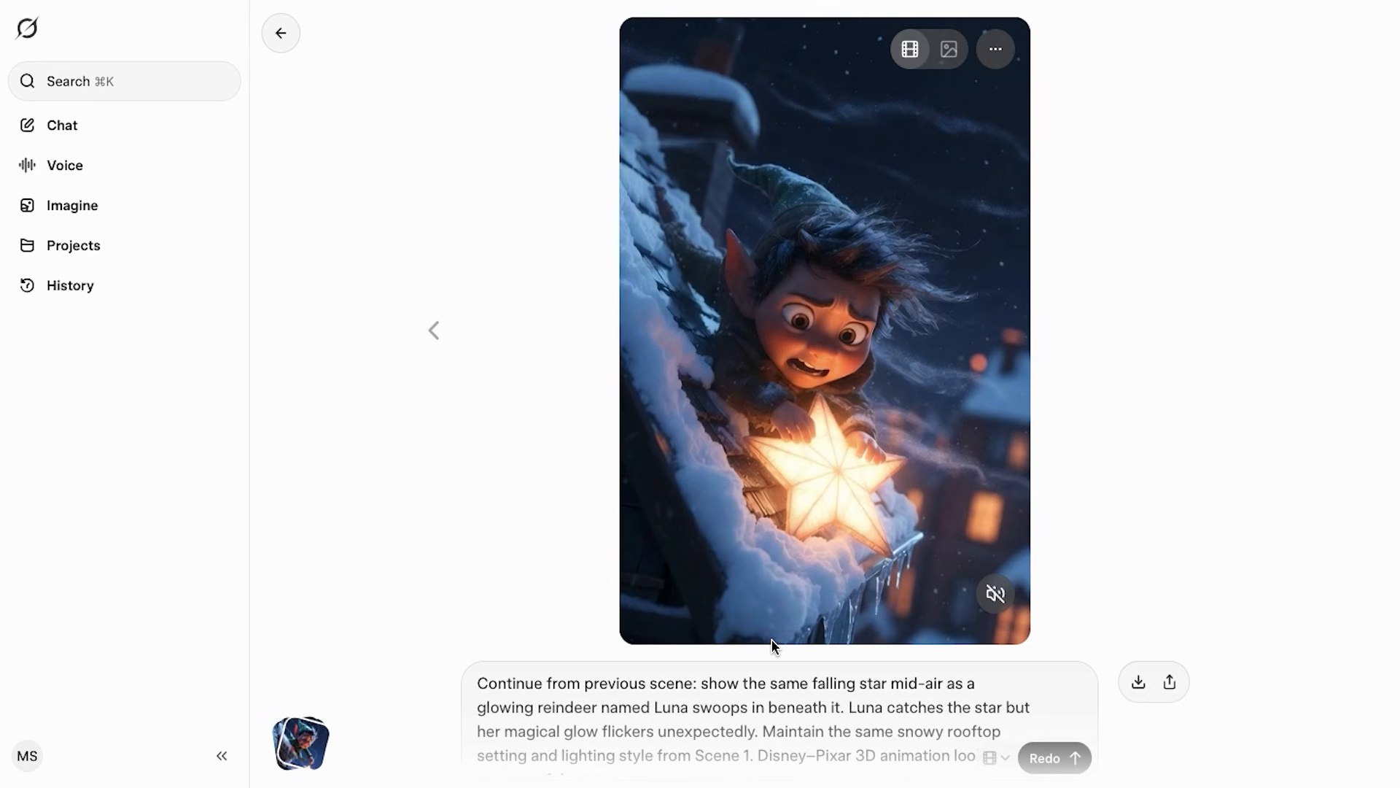
{"action": "key", "text": "ctrl+Left"}
{"action": "key", "text": "ctrl+Right"}
{"action": "double_click", "coordinate": [546, 704]}
{"action": "key", "text": "ctrl+a"}
{"action": "type", "text": "\"Continue from previous scene: show the same falling star mid-air as a glowing reindeer named Luna swoops in beneath it. Luna catches the star but her magical glow flickers unexpectedly. Maintain the same snowy rooftop setting and lighting style from Scene 1. Disney–Pixar 3D animation look, suspenseful moment.\""}
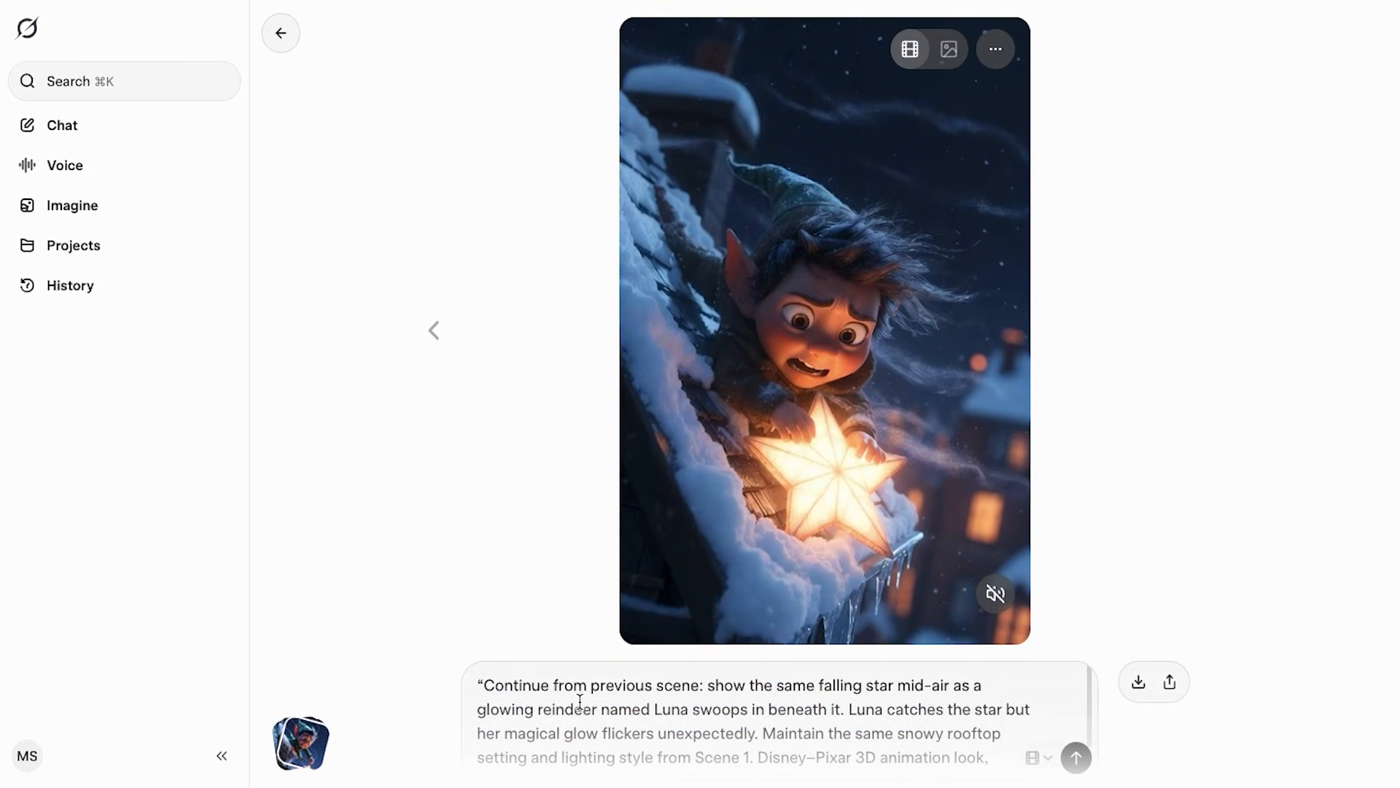
- Remove the quotation marks enclosing the Scene 2 prompt, and generate and play its video
{"action": "scroll", "coordinate": [580, 702], "scroll_direction": "down", "scroll_amount": 2}
{"action": "scroll", "coordinate": [568, 607], "scroll_direction": "up", "scroll_amount": 1}
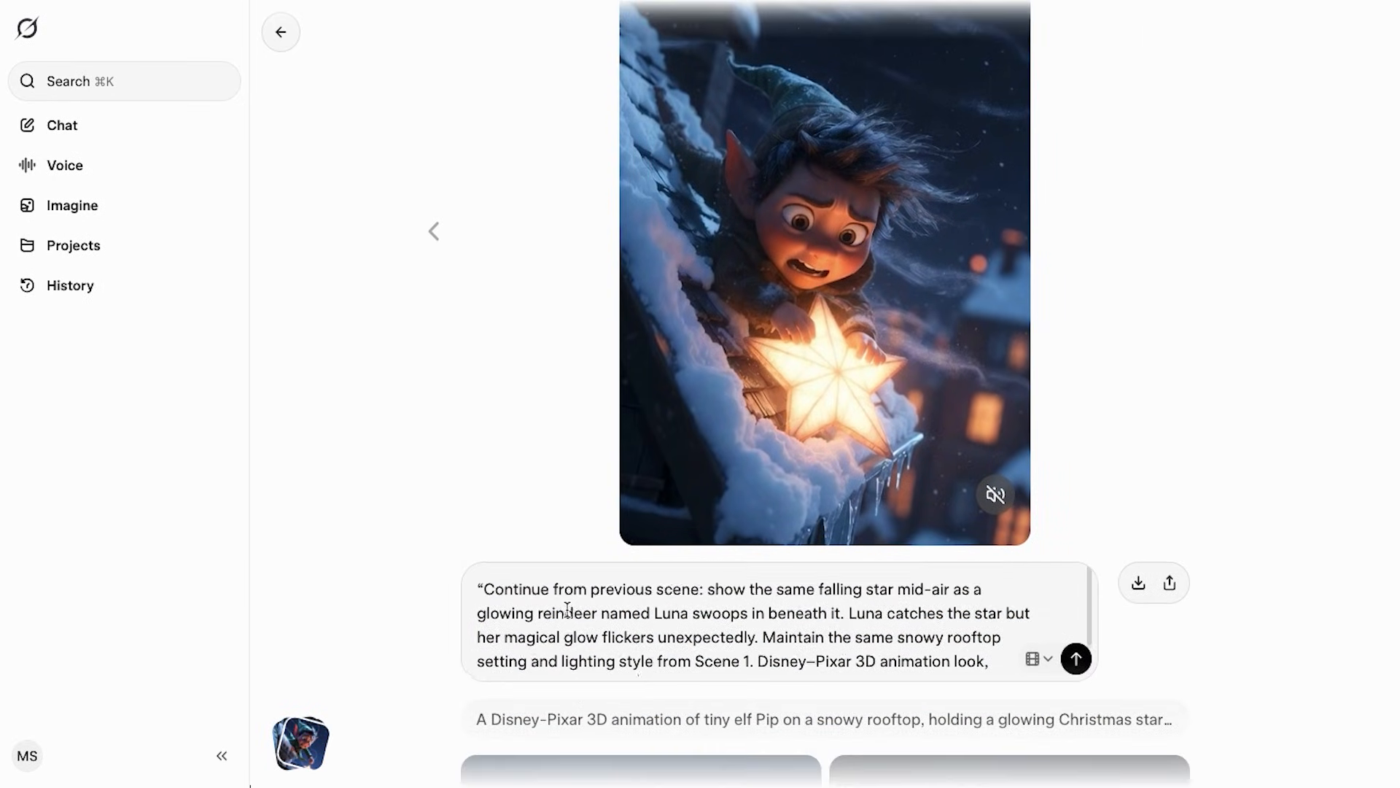
{"action": "left_click", "coordinate": [485, 584]}
{"action": "left_click_drag", "start_coordinate": [485, 584], "coordinate": [675, 585]}
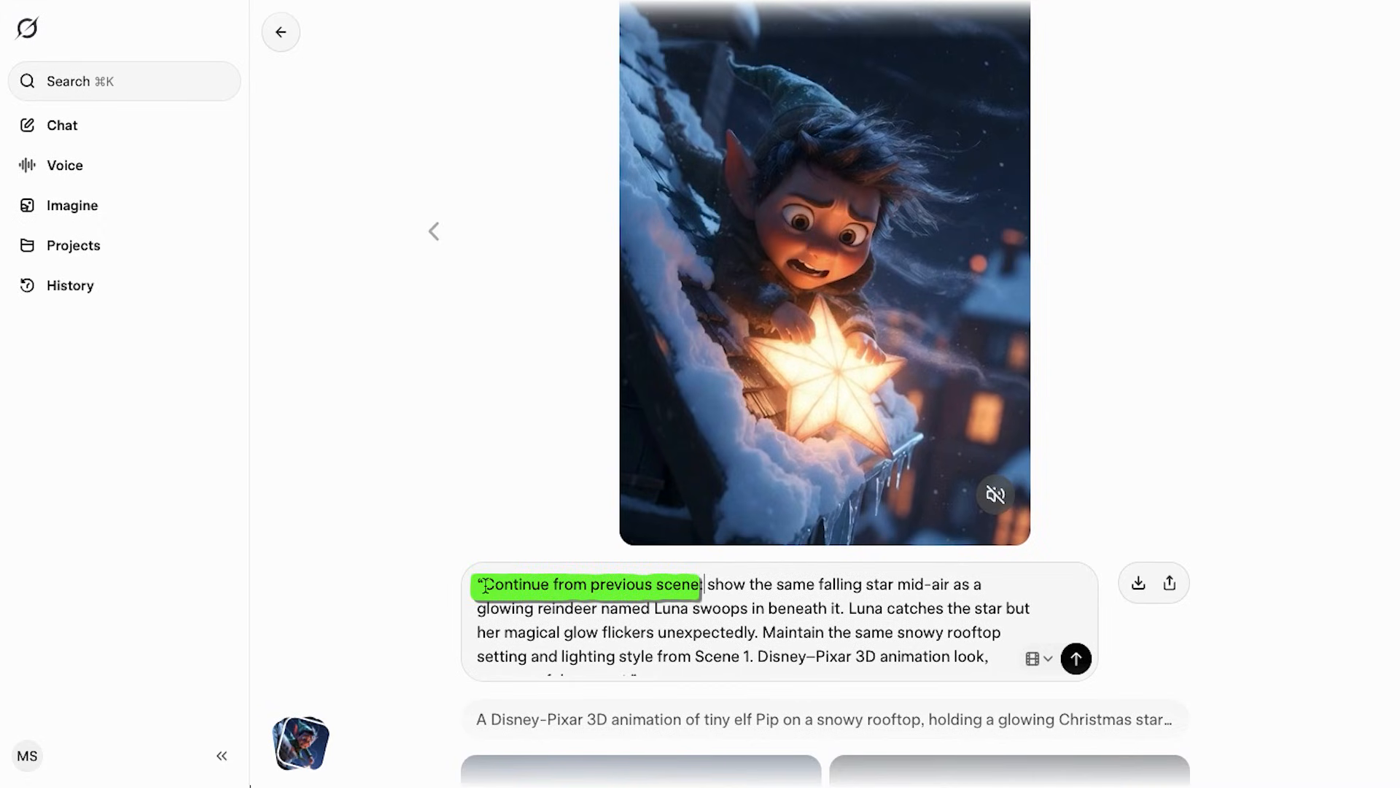
{"action": "scroll", "coordinate": [701, 668], "scroll_direction": "down", "scroll_amount": 1}
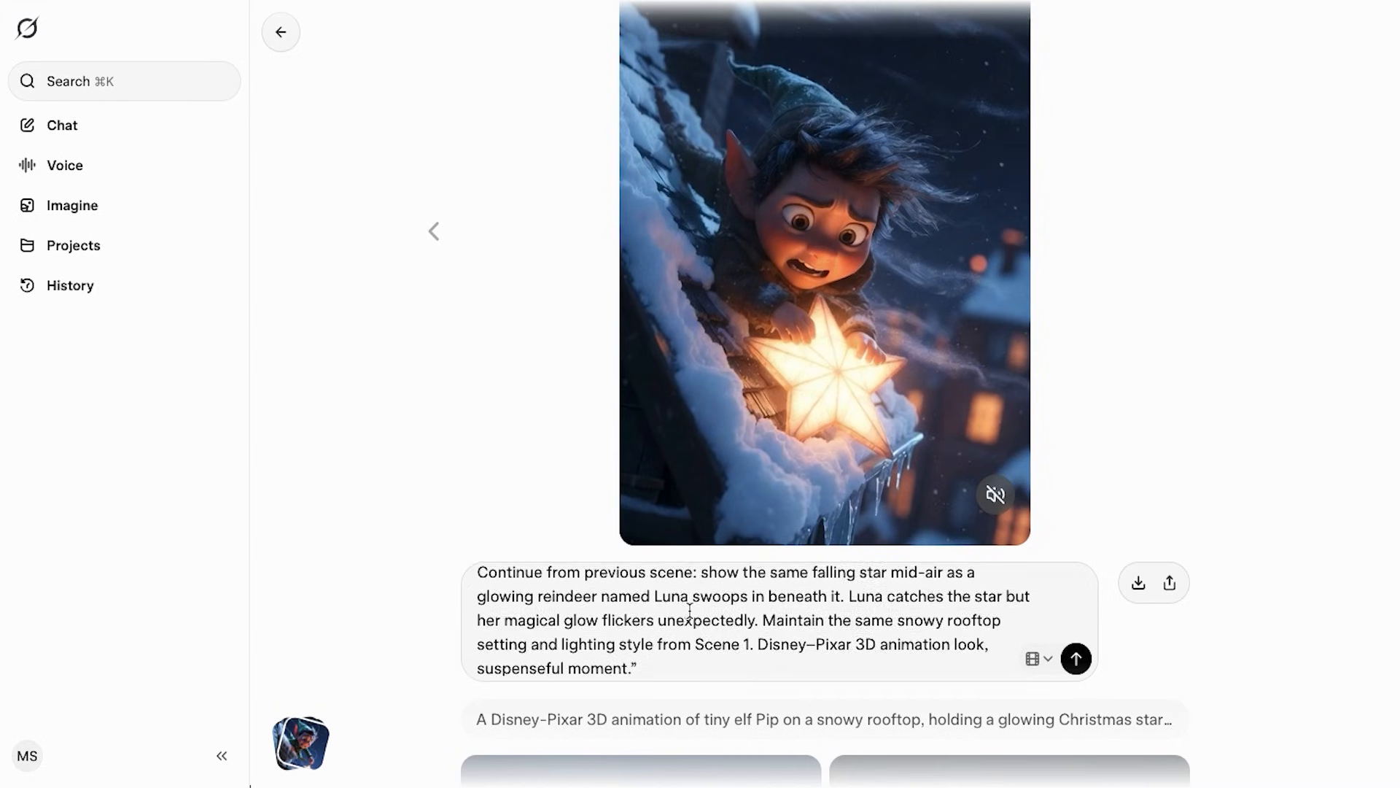
{"action": "scroll", "coordinate": [1094, 649], "scroll_direction": "up", "scroll_amount": 1}
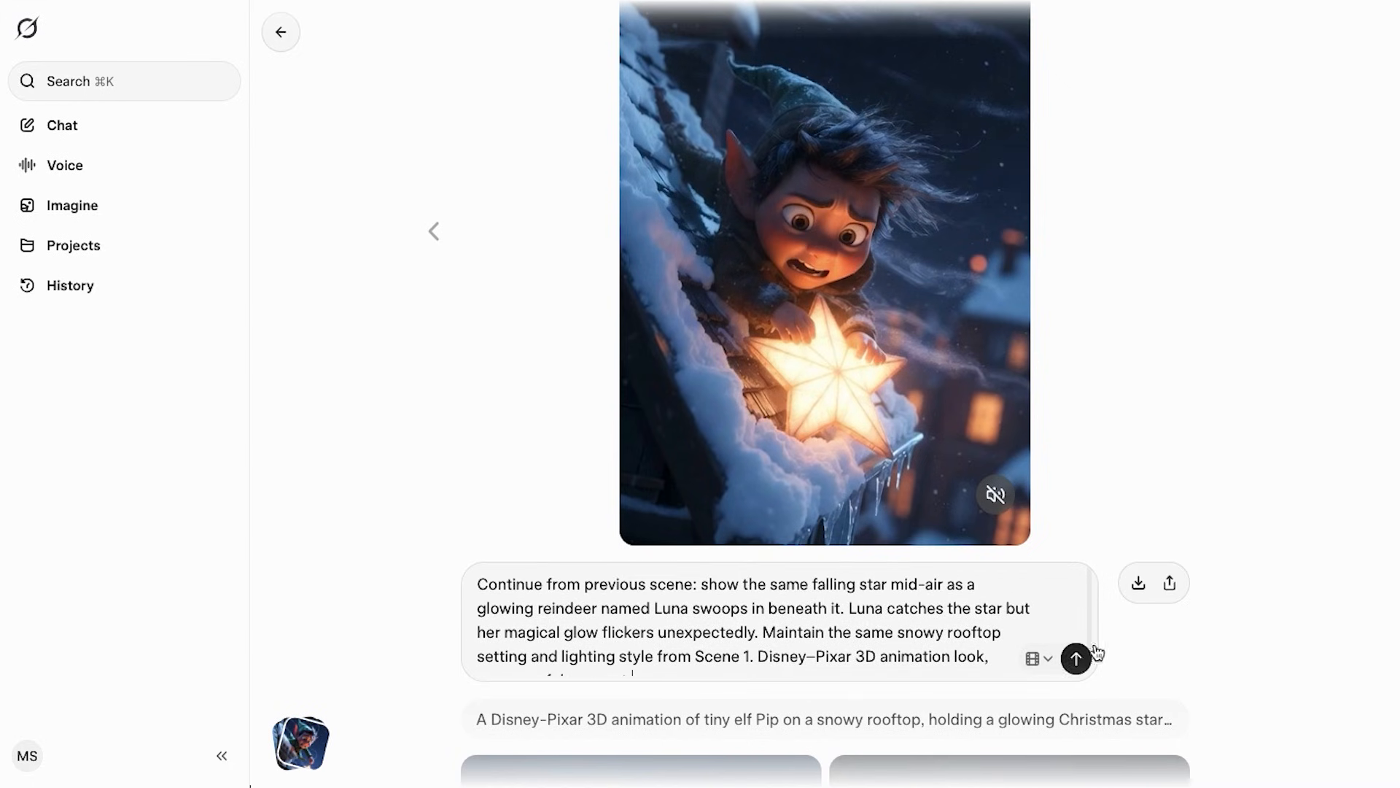
{"action": "scroll", "coordinate": [1050, 642], "scroll_direction": "up", "scroll_amount": 2}
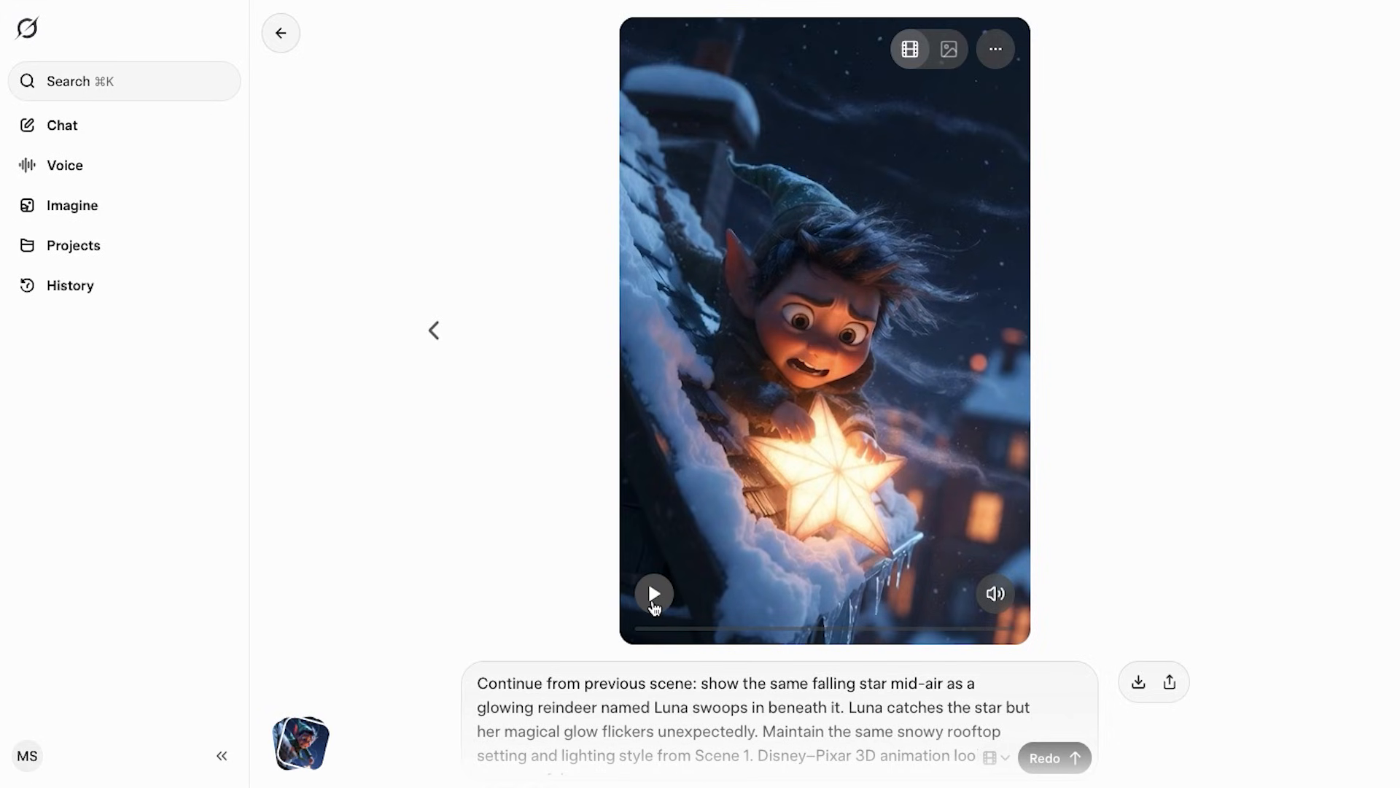
{"action": "left_click", "coordinate": [654, 600]}
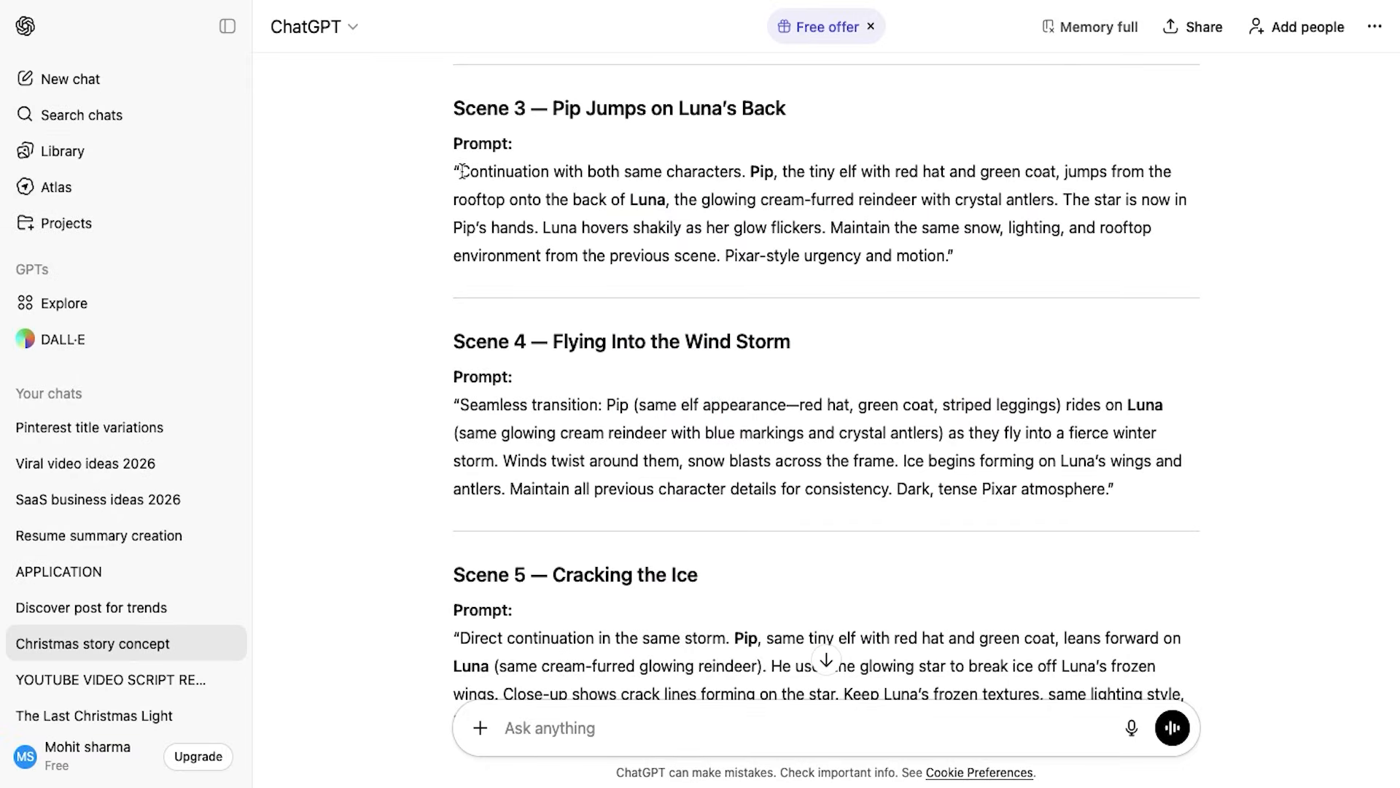
- Copy the Scene 3 prompt, Pip Jumps on Luna's Back, from ChatGPT and replace the Grok Imagine video prompt with it
{"action": "left_click_drag", "start_coordinate": [461, 169], "coordinate": [950, 263]}
{"action": "key", "text": "ctrl+c"}
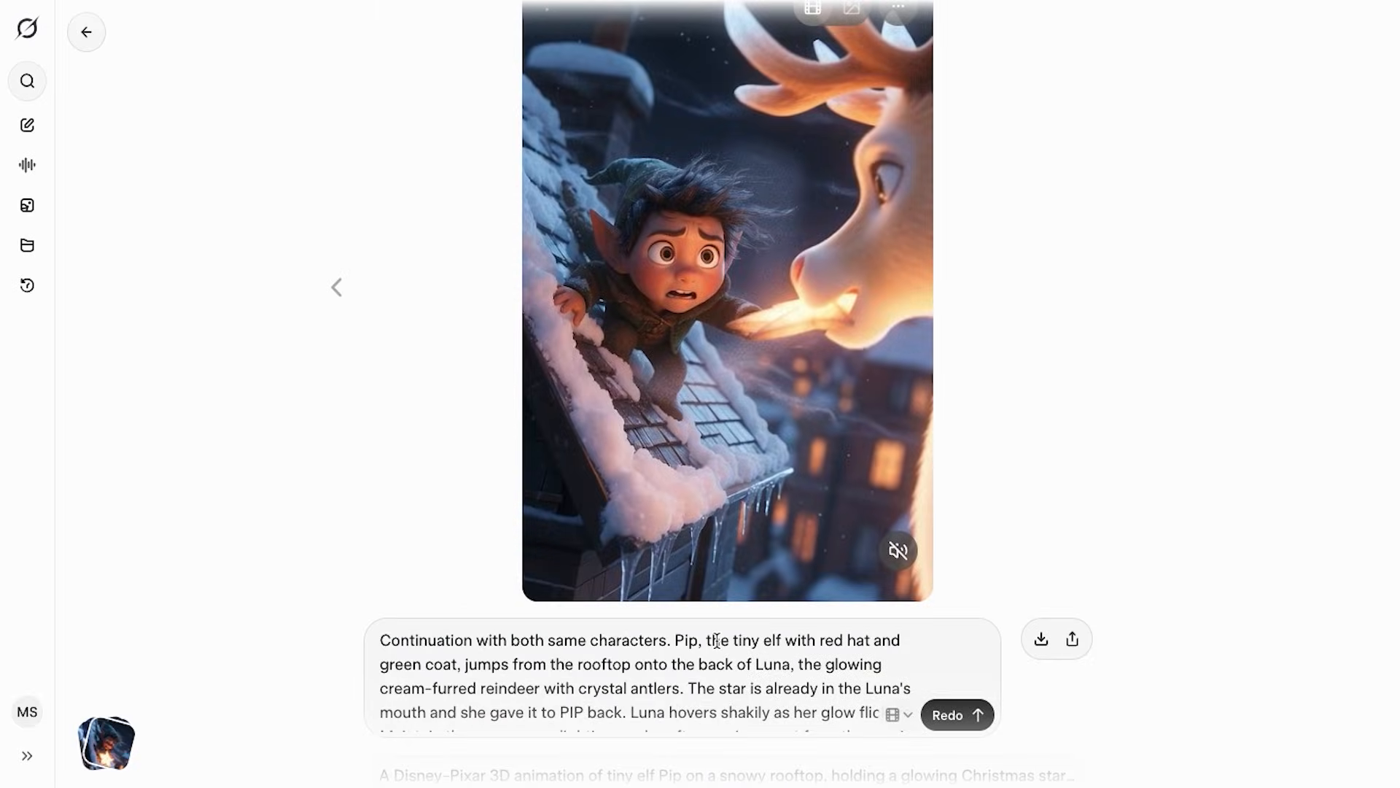
{"action": "key", "text": "ctrl+a"}
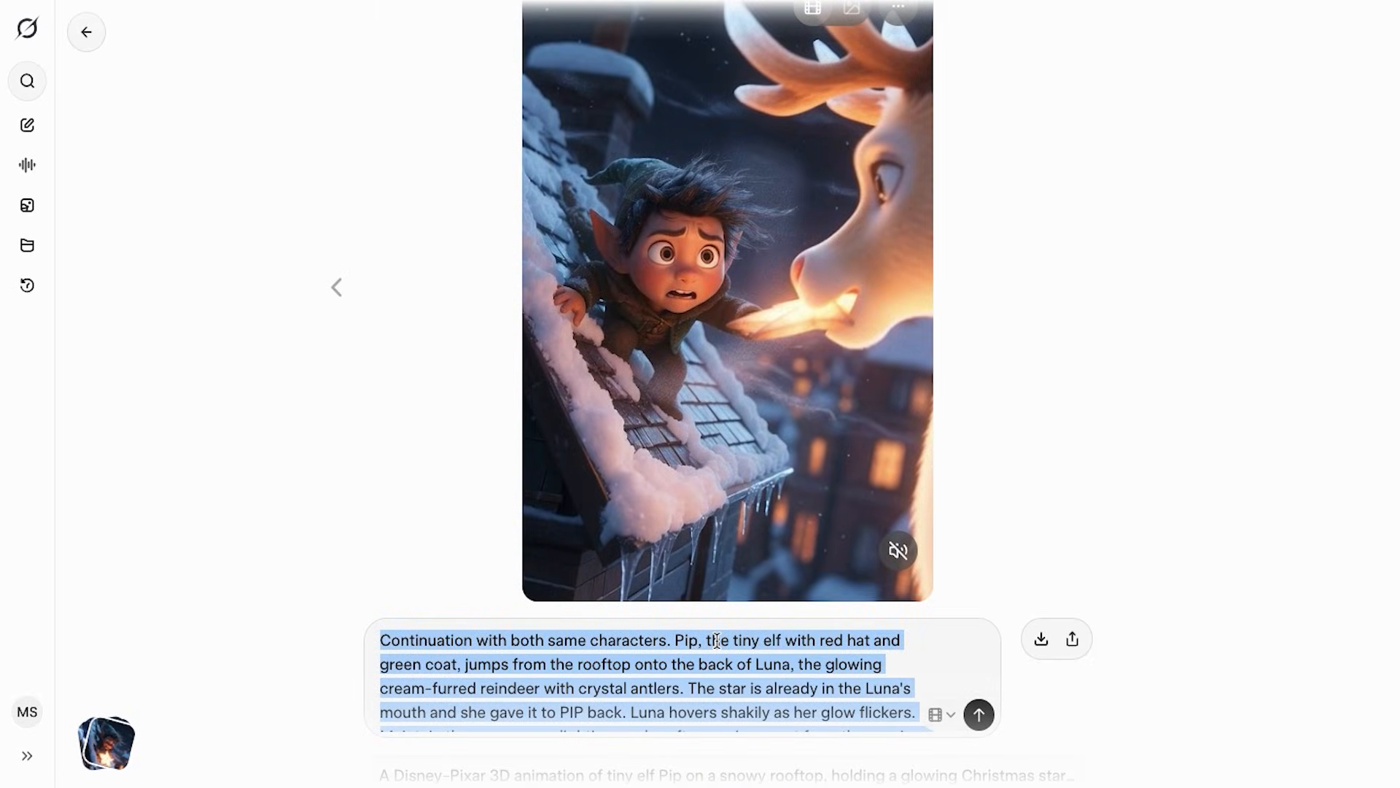
{"action": "key", "text": "ctrl+v"}
{"action": "scroll", "coordinate": [657, 678], "scroll_direction": "up", "scroll_amount": 2}
{"action": "scroll", "coordinate": [602, 730], "scroll_direction": "down", "scroll_amount": 3}
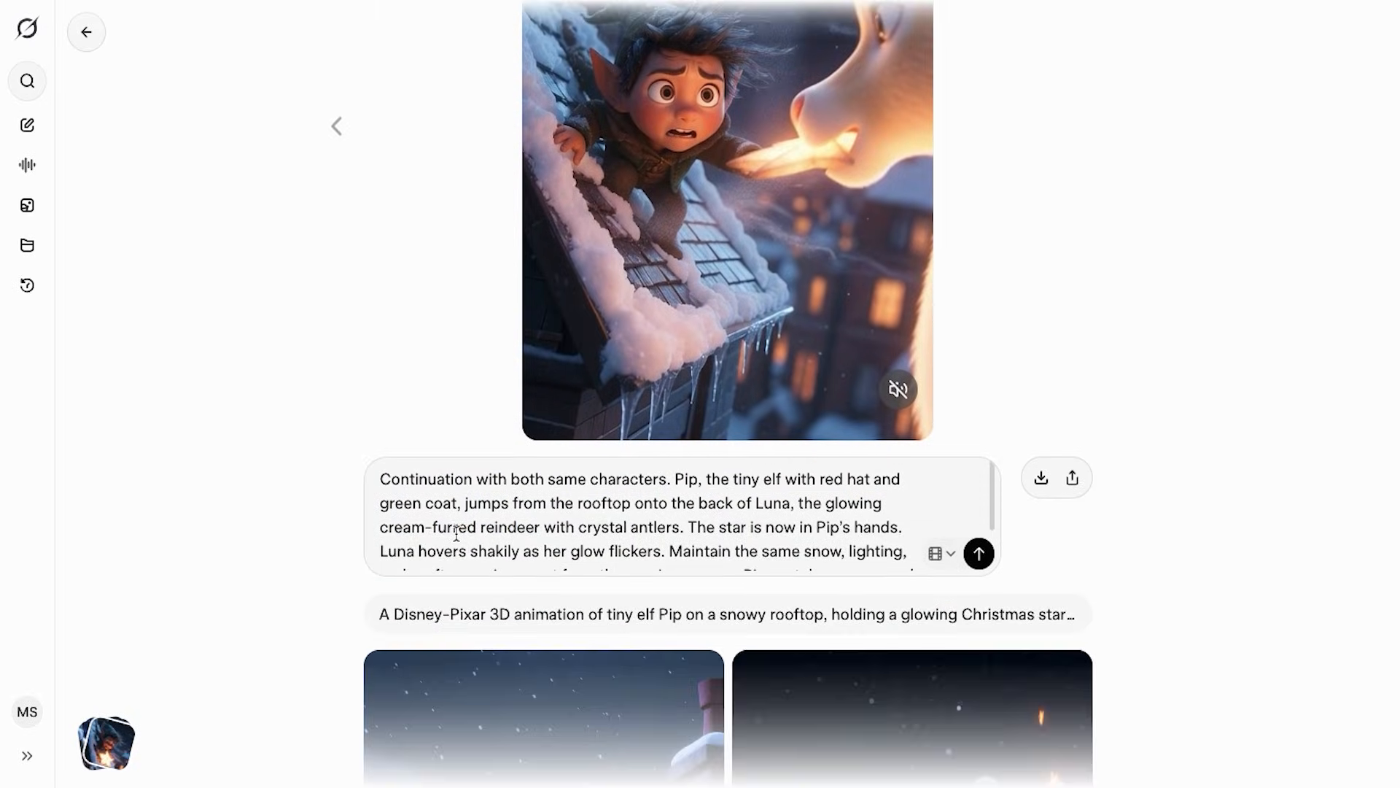
{"action": "scroll", "coordinate": [456, 535], "scroll_direction": "up", "scroll_amount": 3}
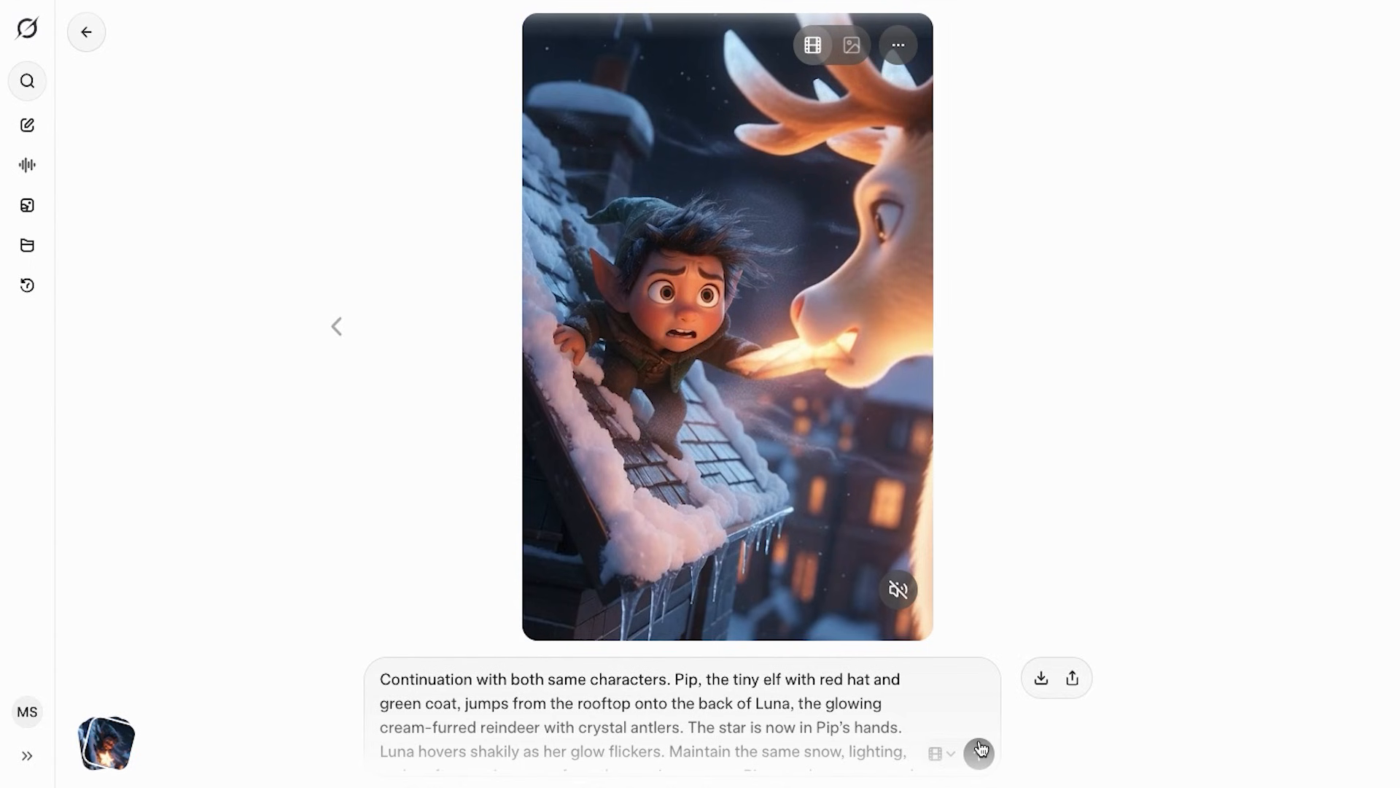
{"action": "scroll", "coordinate": [647, 657], "scroll_direction": "down", "scroll_amount": 1}
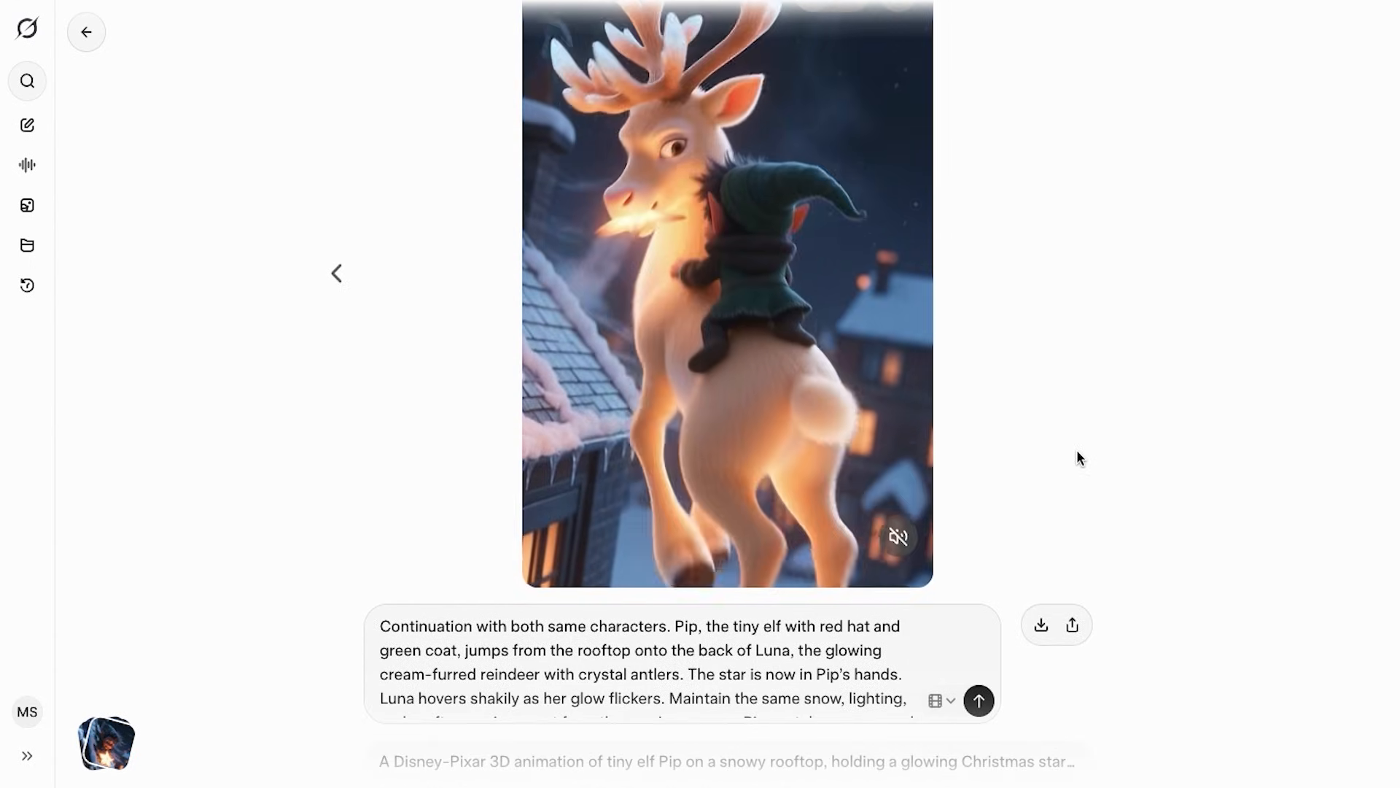
- Examine the generated rooftop videos of Pip and Luna and compare them with the Scene 3 prompt
{"action": "left_click", "coordinate": [558, 537]}
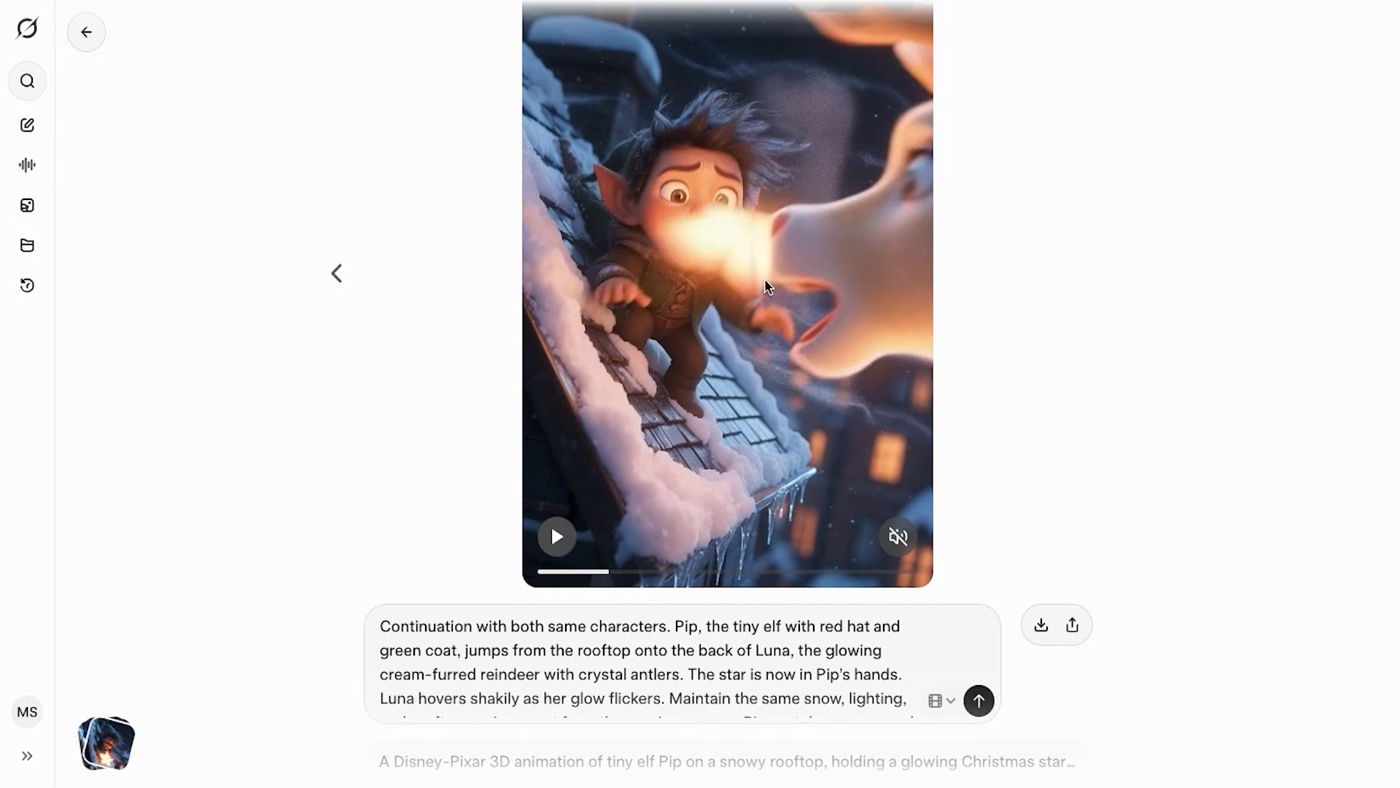
{"action": "scroll", "coordinate": [679, 647], "scroll_direction": "down", "scroll_amount": 1}
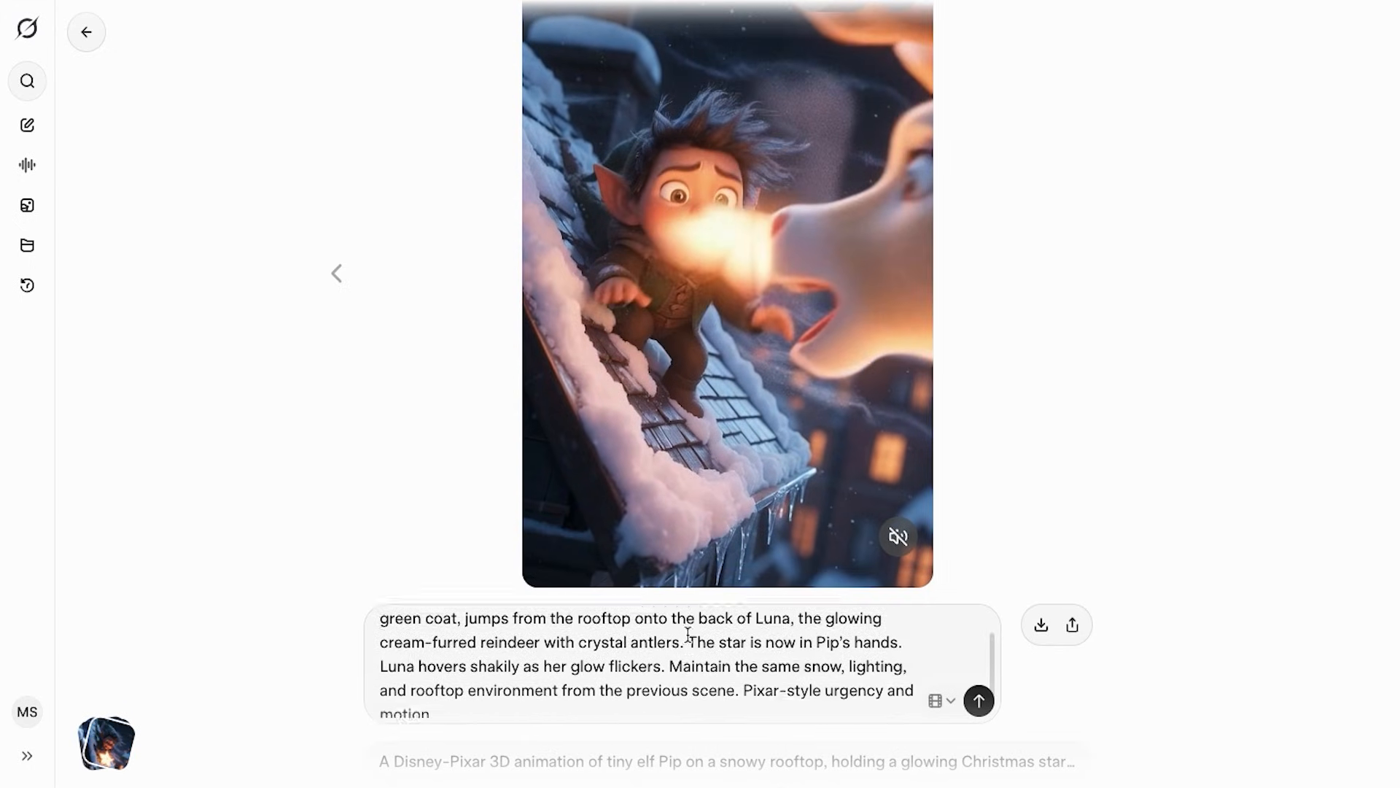
{"action": "scroll", "coordinate": [679, 646], "scroll_direction": "up", "scroll_amount": 1}
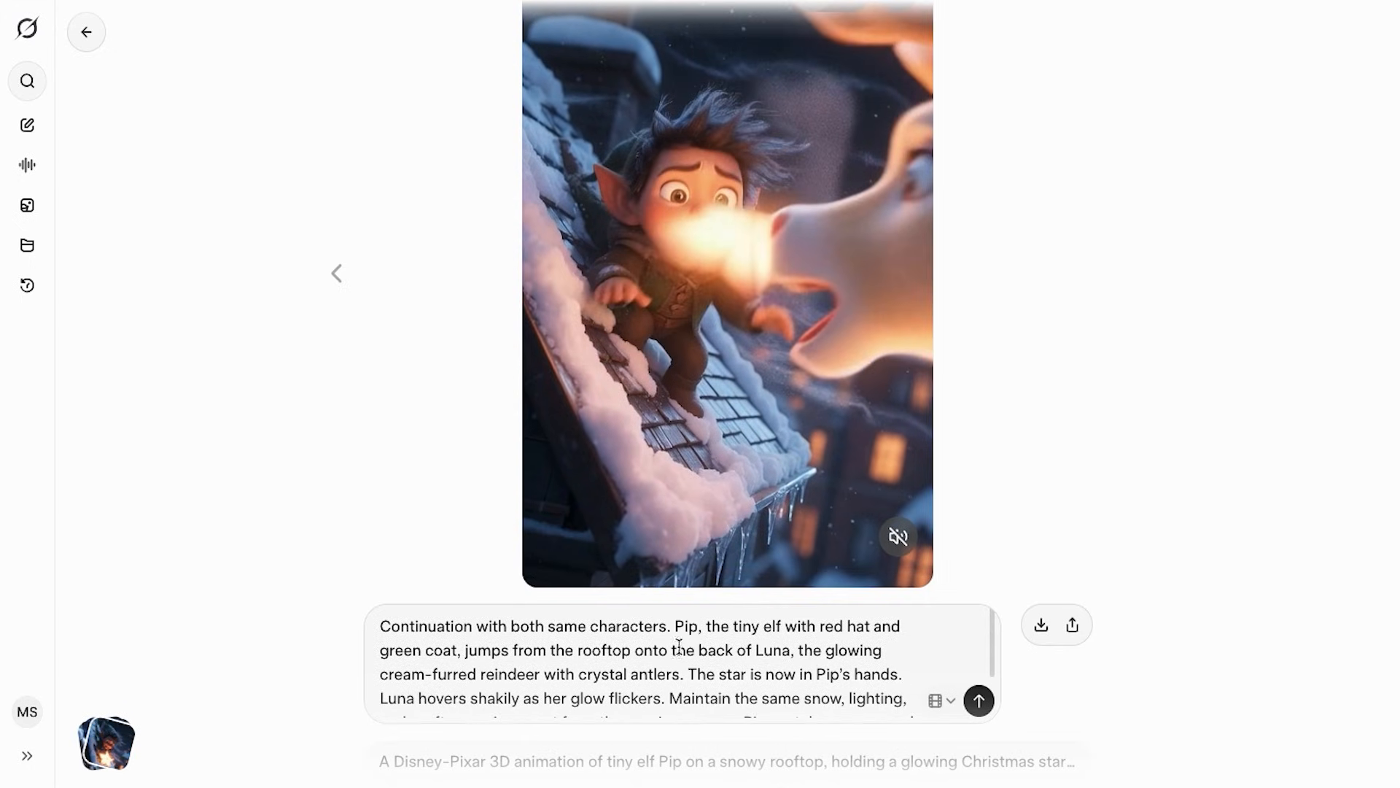
{"action": "left_click", "coordinate": [338, 283]}
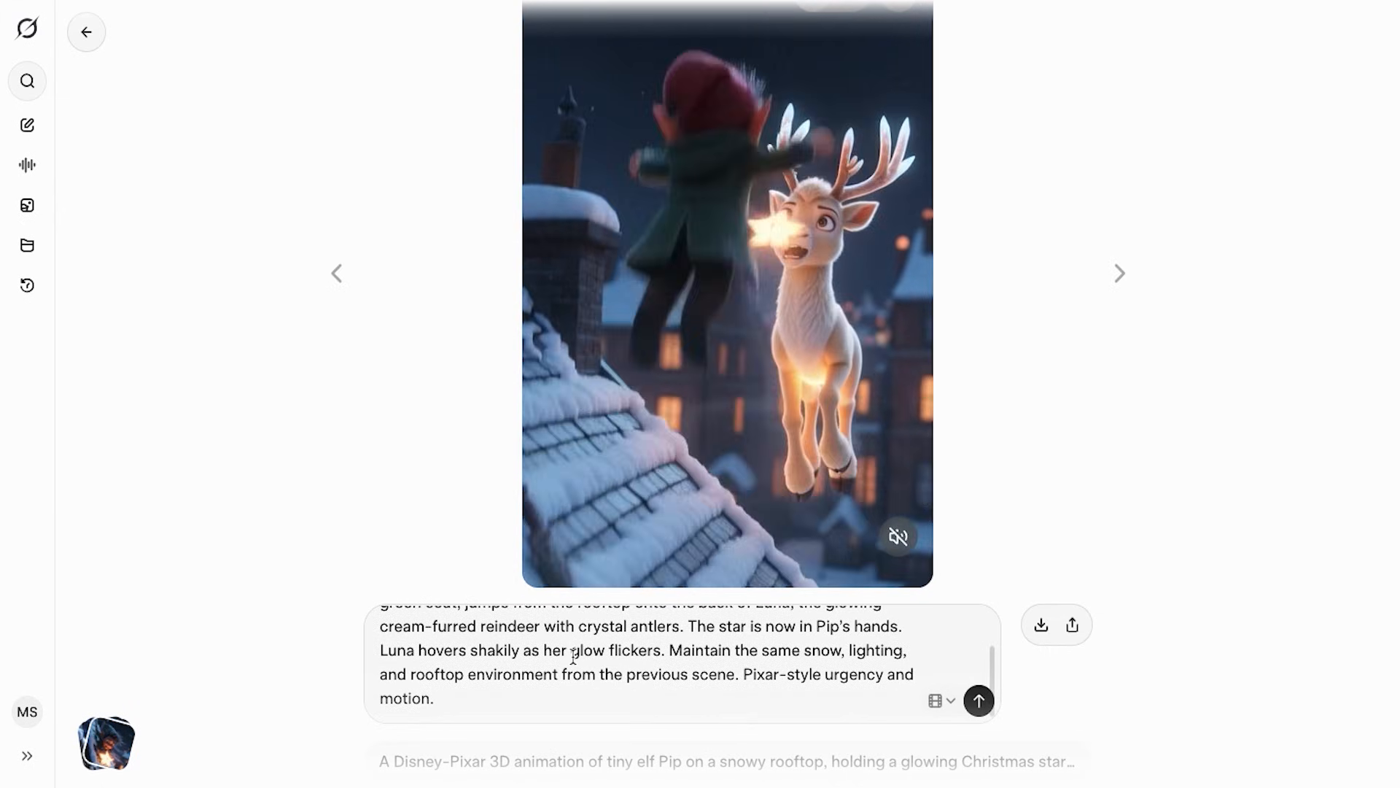
{"action": "left_click", "coordinate": [1118, 275]}
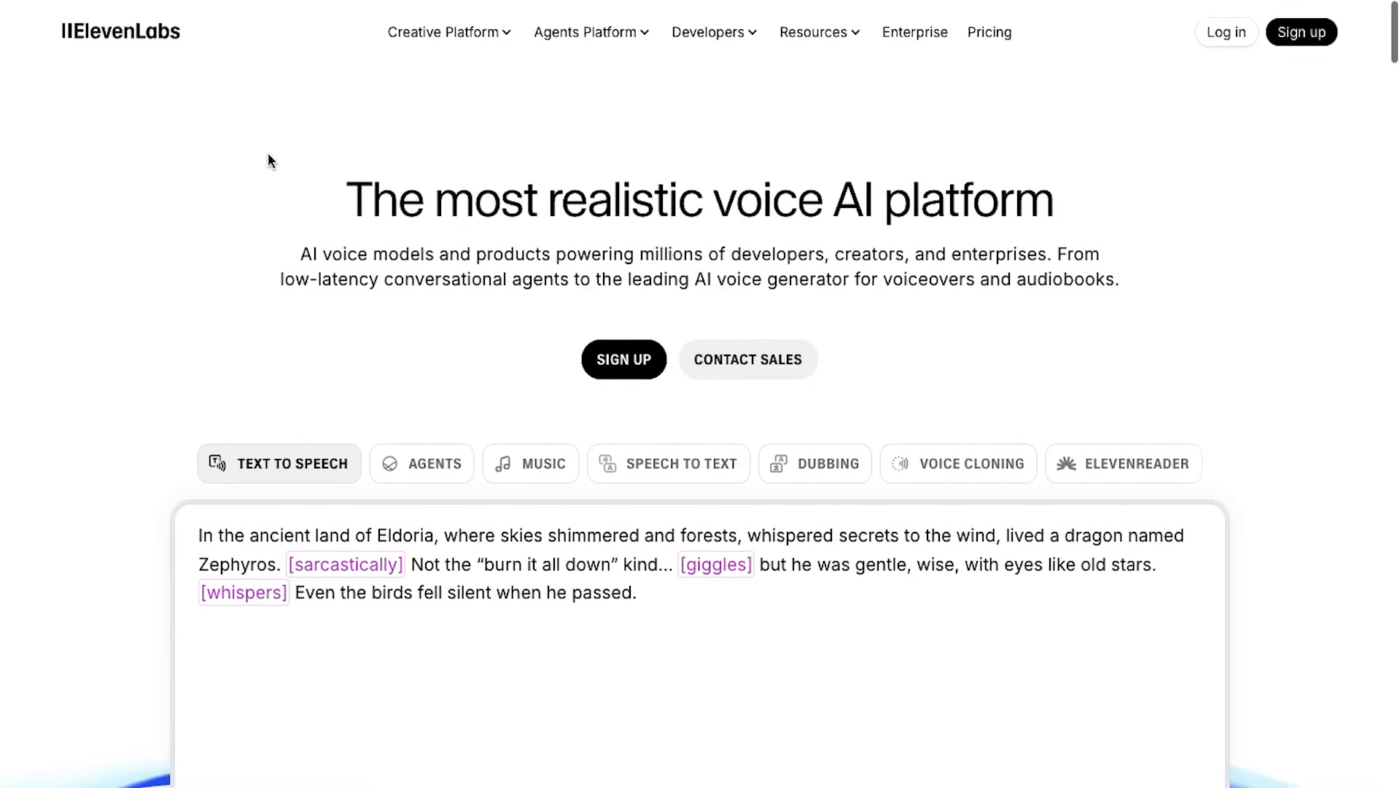
- Switch to ElevenLabs, start signing up, and open the Text to Speech tool
{"action": "left_click", "coordinate": [1303, 44]}
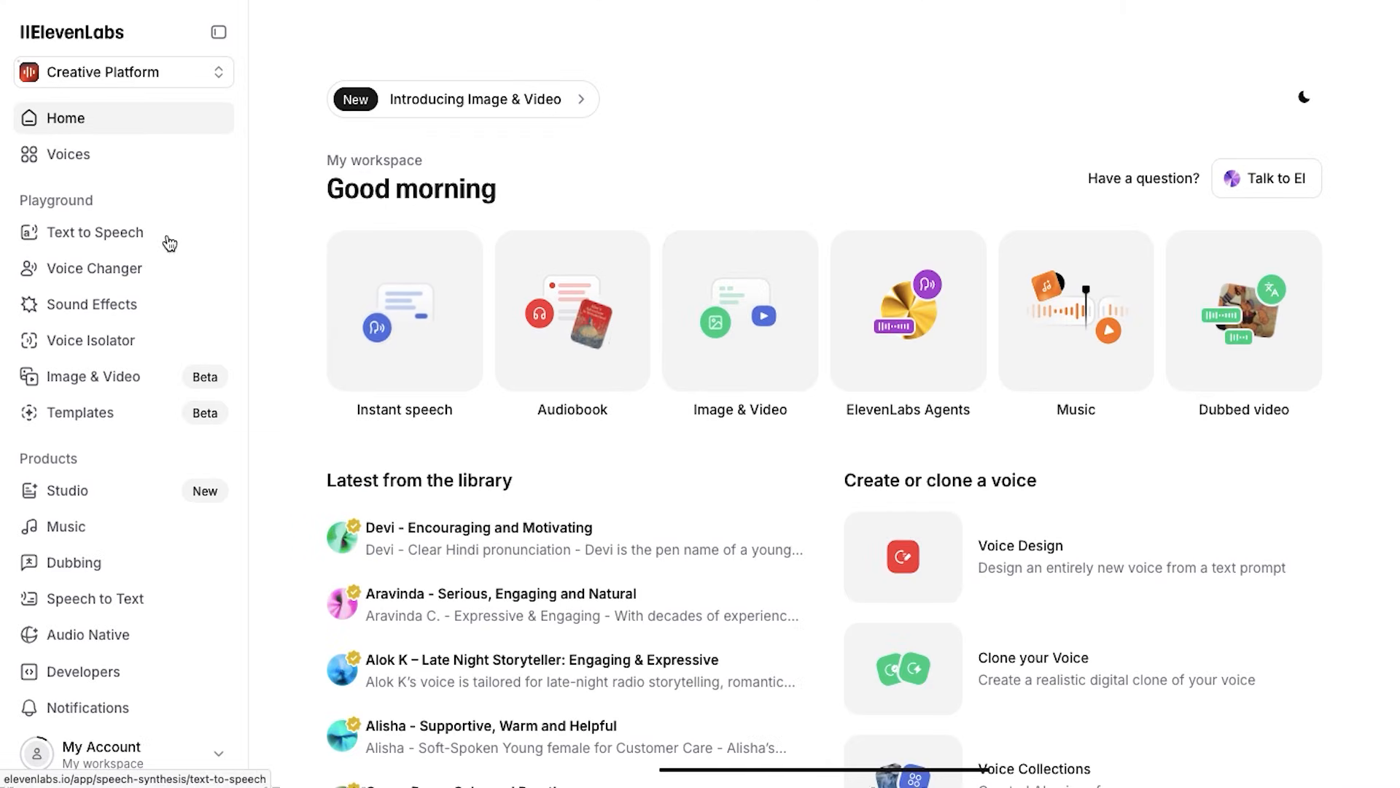
{"action": "left_click", "coordinate": [67, 239]}
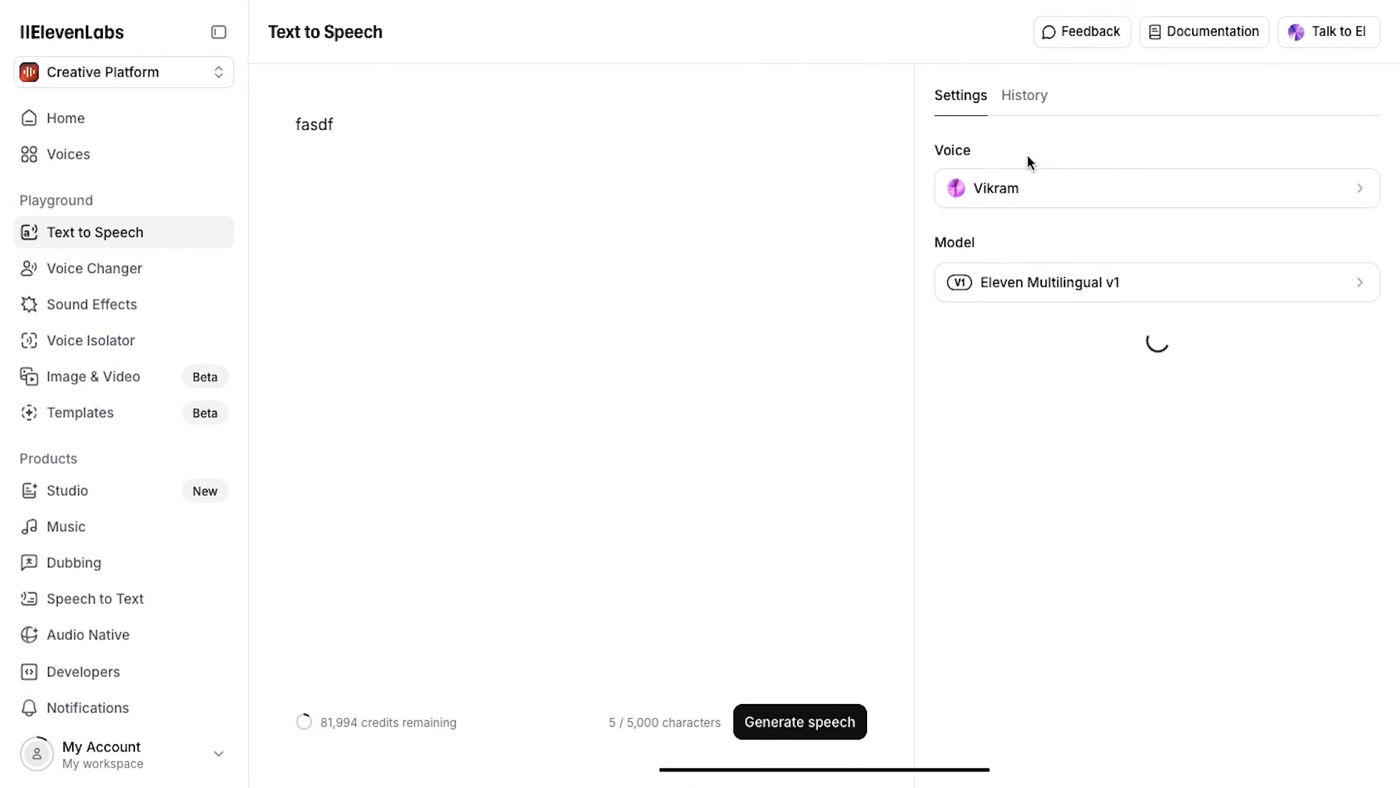
- Set the text-to-speech voice to Laura from the default voices
{"action": "left_click", "coordinate": [1052, 191]}
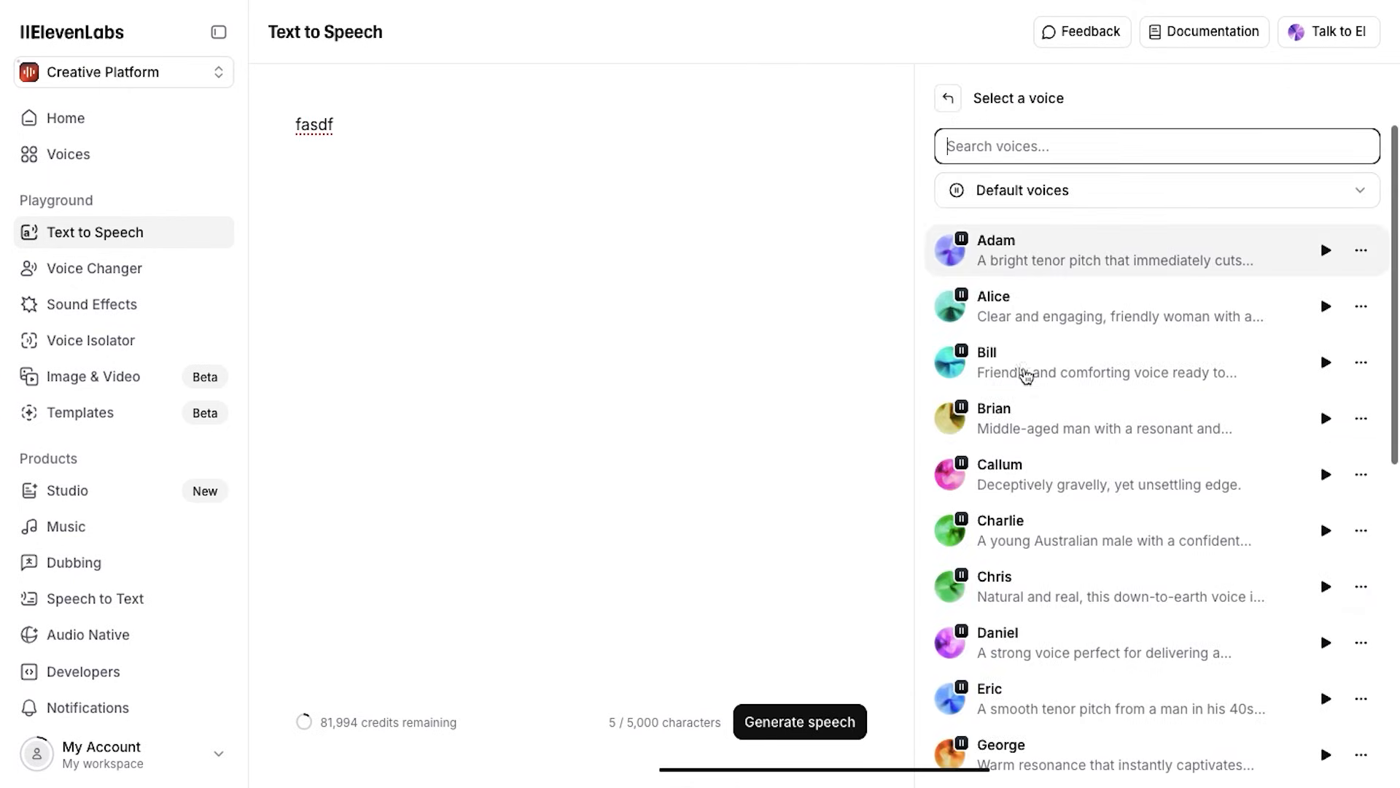
{"action": "scroll", "coordinate": [1214, 692], "scroll_direction": "down", "scroll_amount": 3}
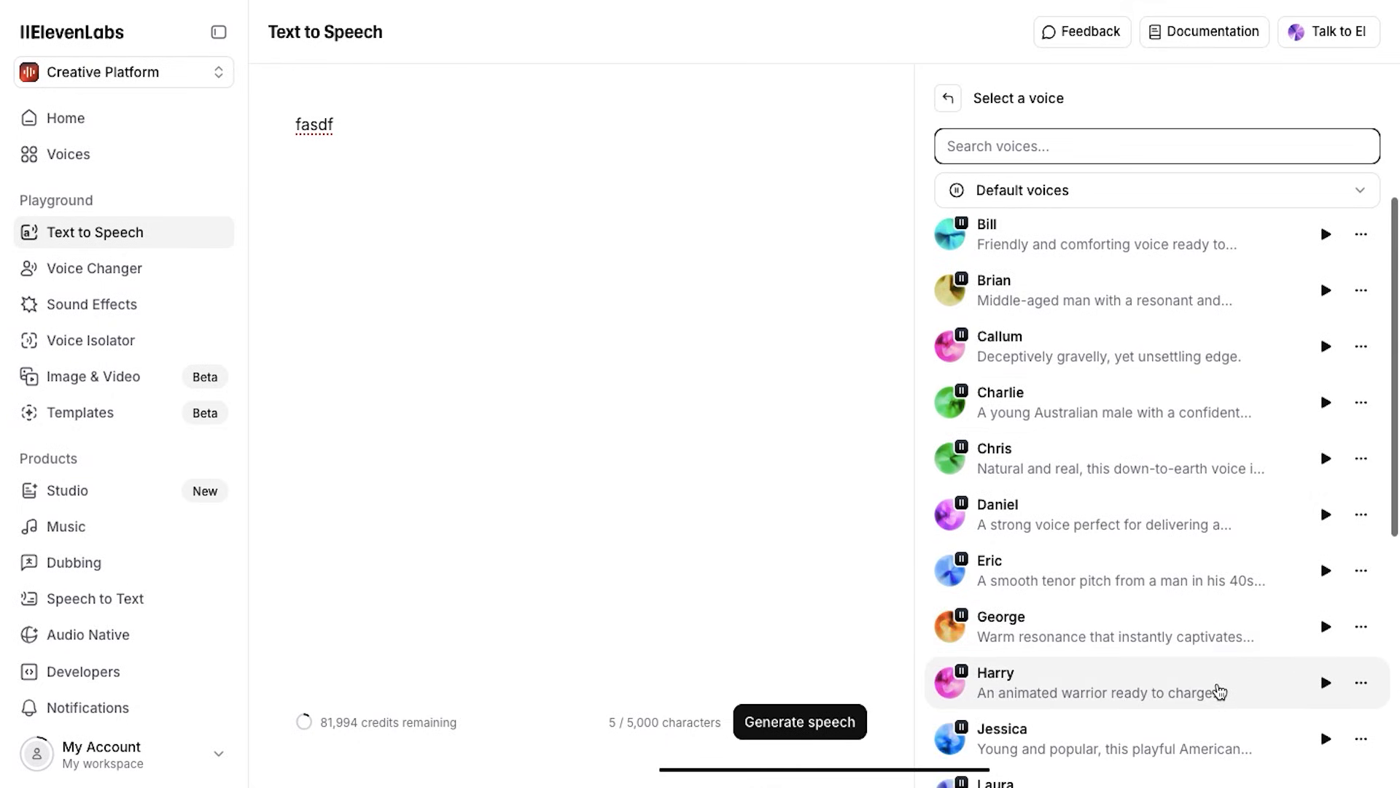
{"action": "left_click", "coordinate": [1214, 689]}
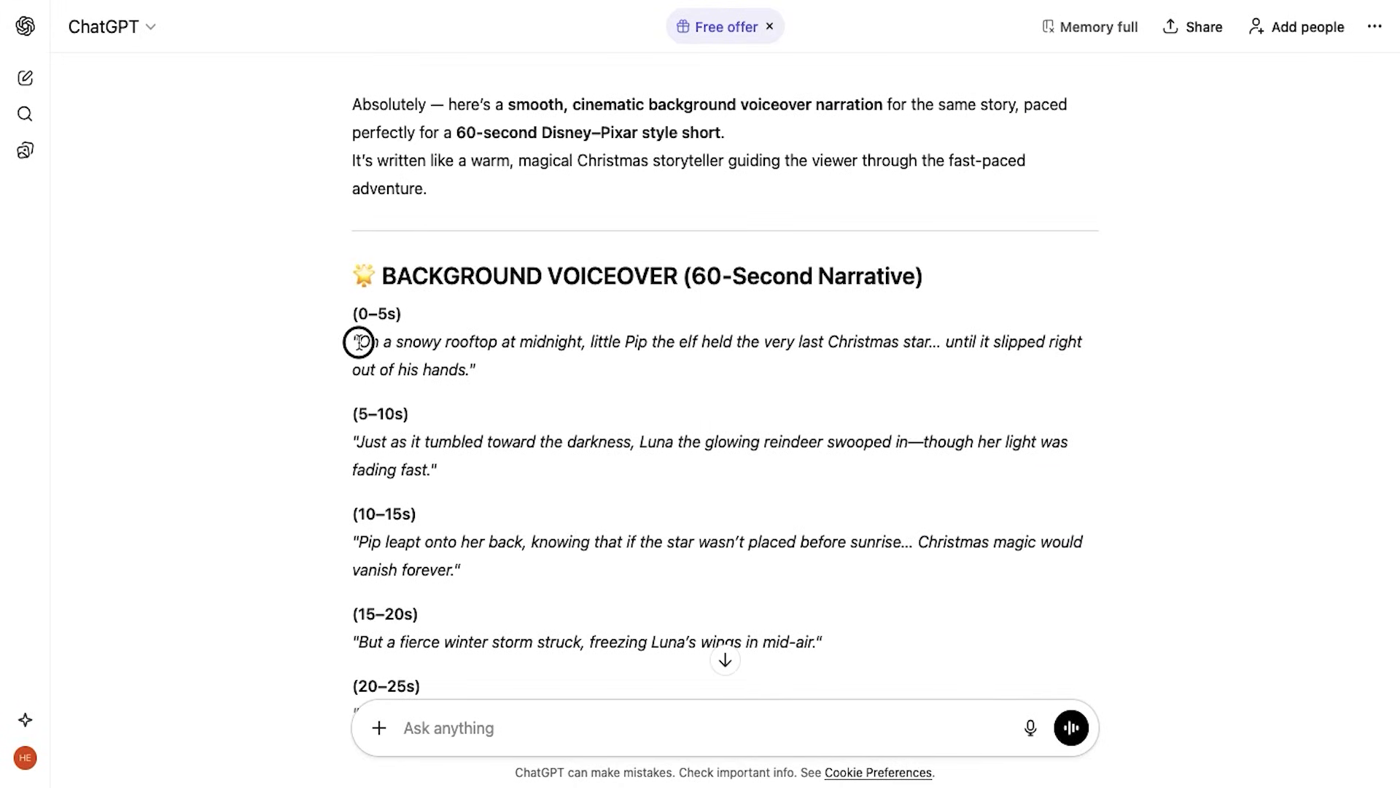
- Copy the 0–5s voiceover narration from ChatGPT and replace the ElevenLabs Text to Speech placeholder text with it
{"action": "left_click_drag", "start_coordinate": [358, 341], "coordinate": [470, 369]}
{"action": "key", "text": "super+c"}
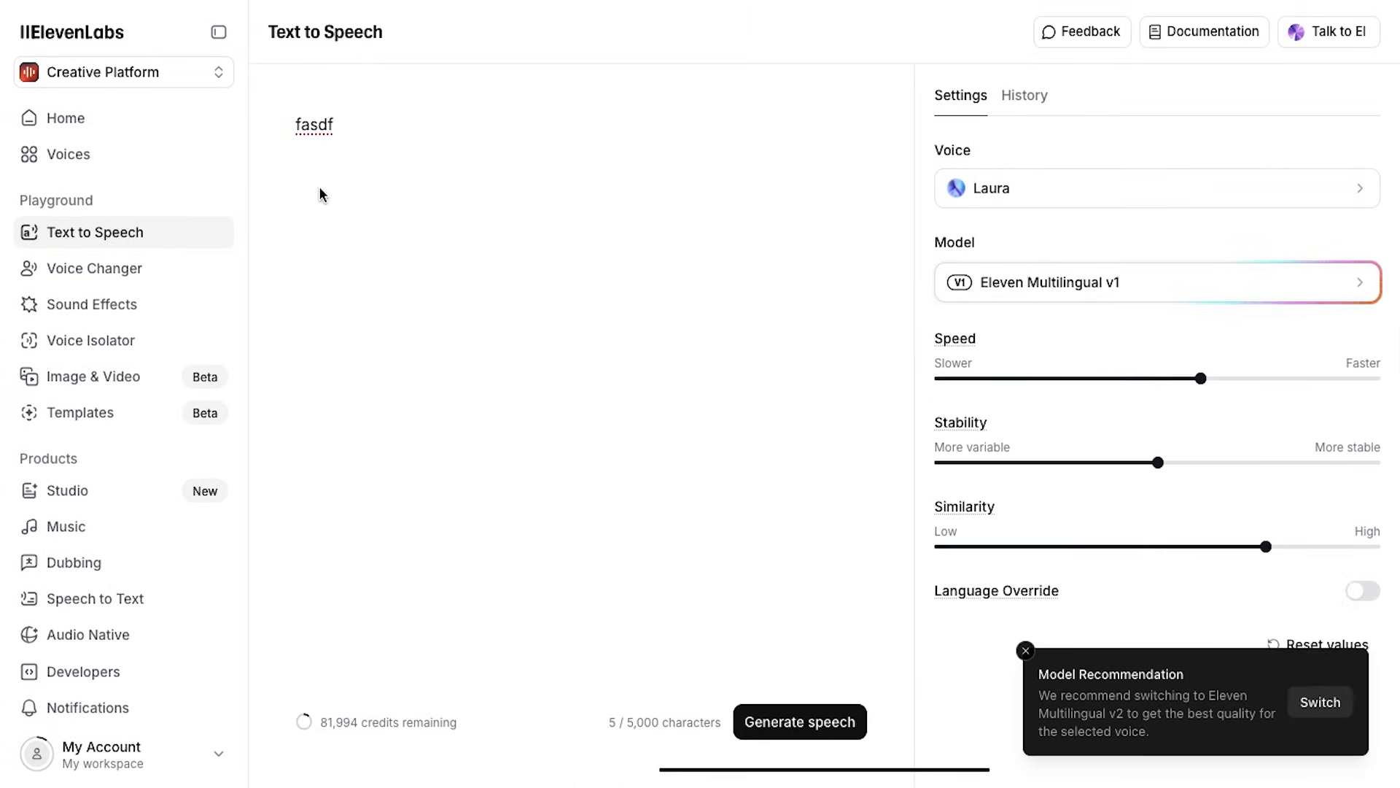
{"action": "double_click", "coordinate": [313, 140]}
{"action": "key", "text": "super+v"}
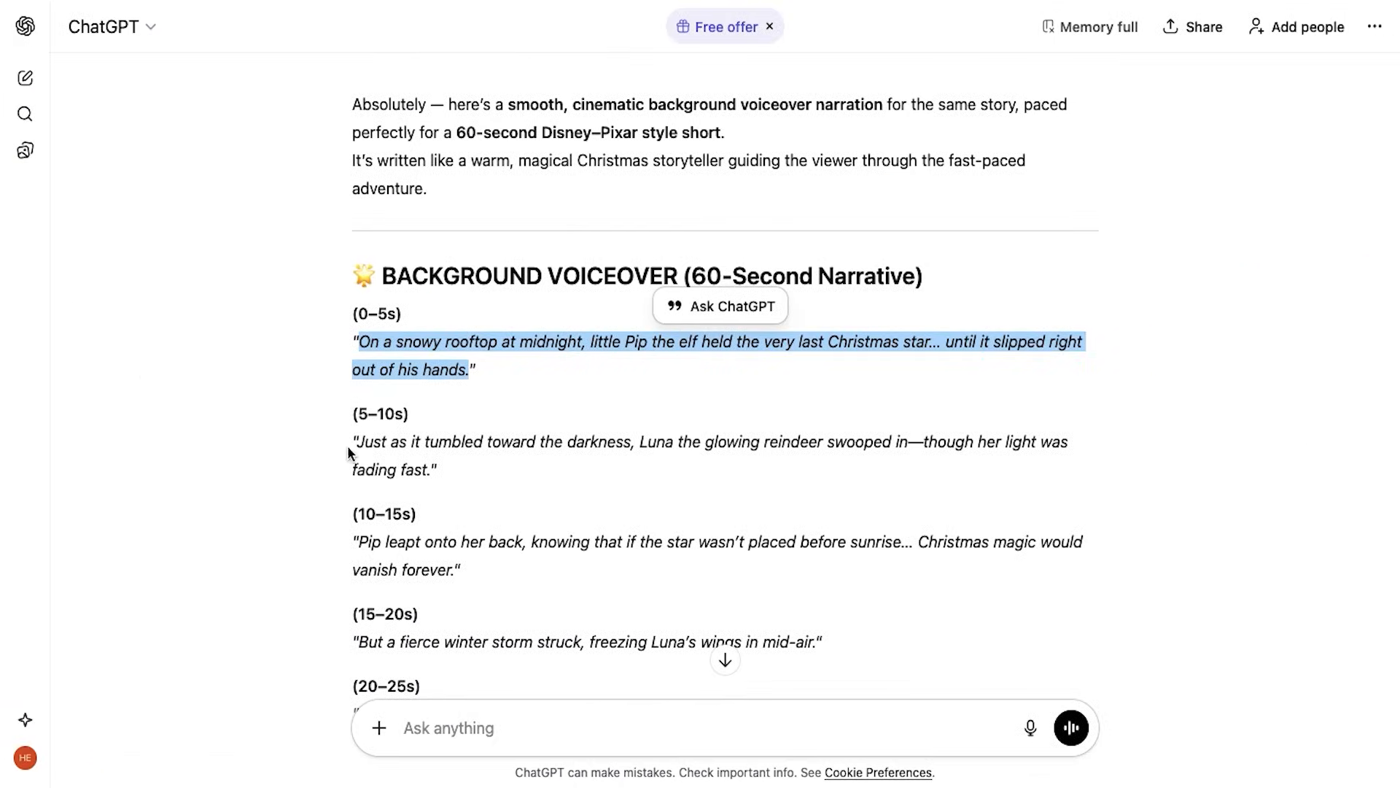
- Copy the 5–10s and 10–15s narration lines from ChatGPT and append them as separate paragraphs in the ElevenLabs script
{"action": "left_click_drag", "start_coordinate": [359, 440], "coordinate": [428, 475]}
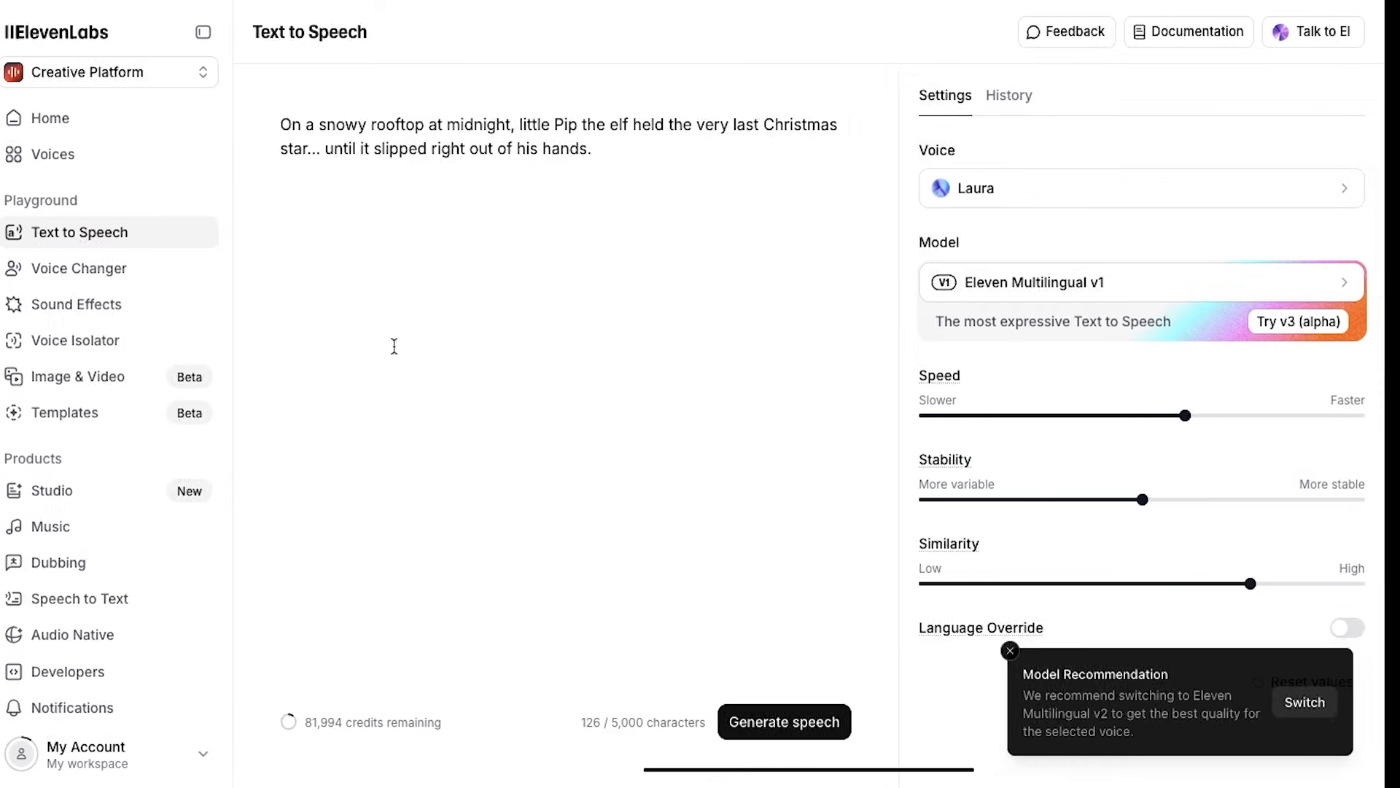
{"action": "key", "text": "Return"}
{"action": "key", "text": "super+v"}
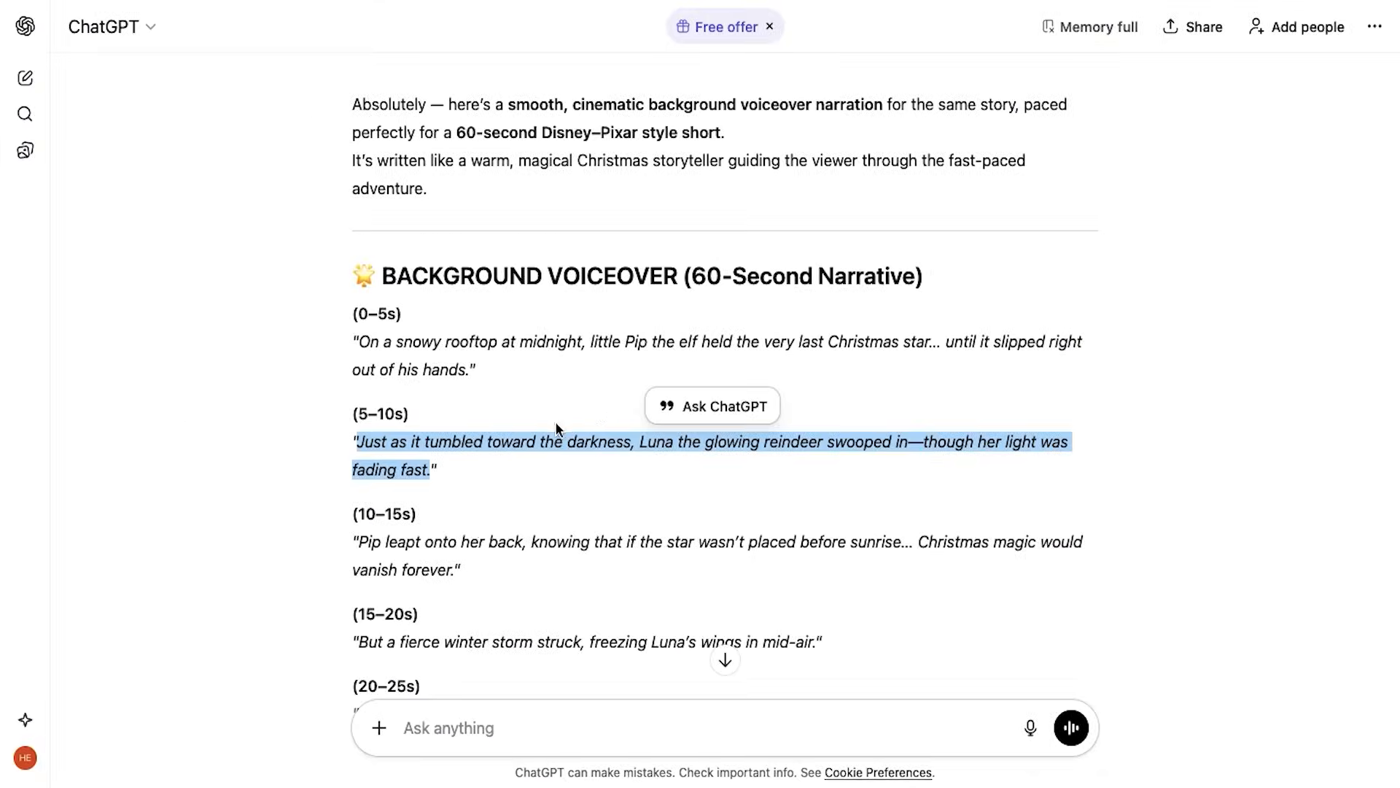
{"action": "scroll", "coordinate": [471, 522], "scroll_direction": "down", "scroll_amount": 3}
{"action": "left_click_drag", "start_coordinate": [359, 394], "coordinate": [456, 415]}
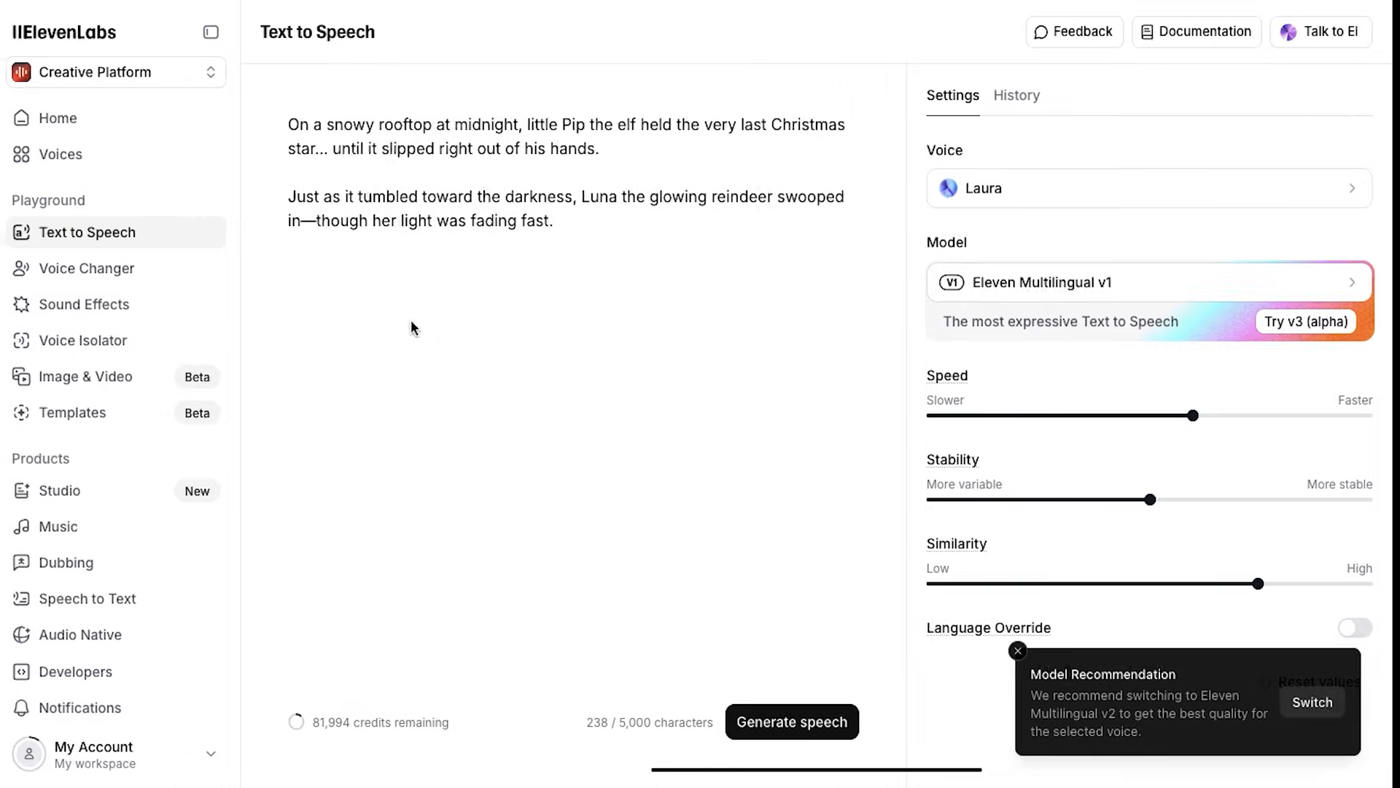
{"action": "key", "text": "Return"}
{"action": "key", "text": "super+v"}
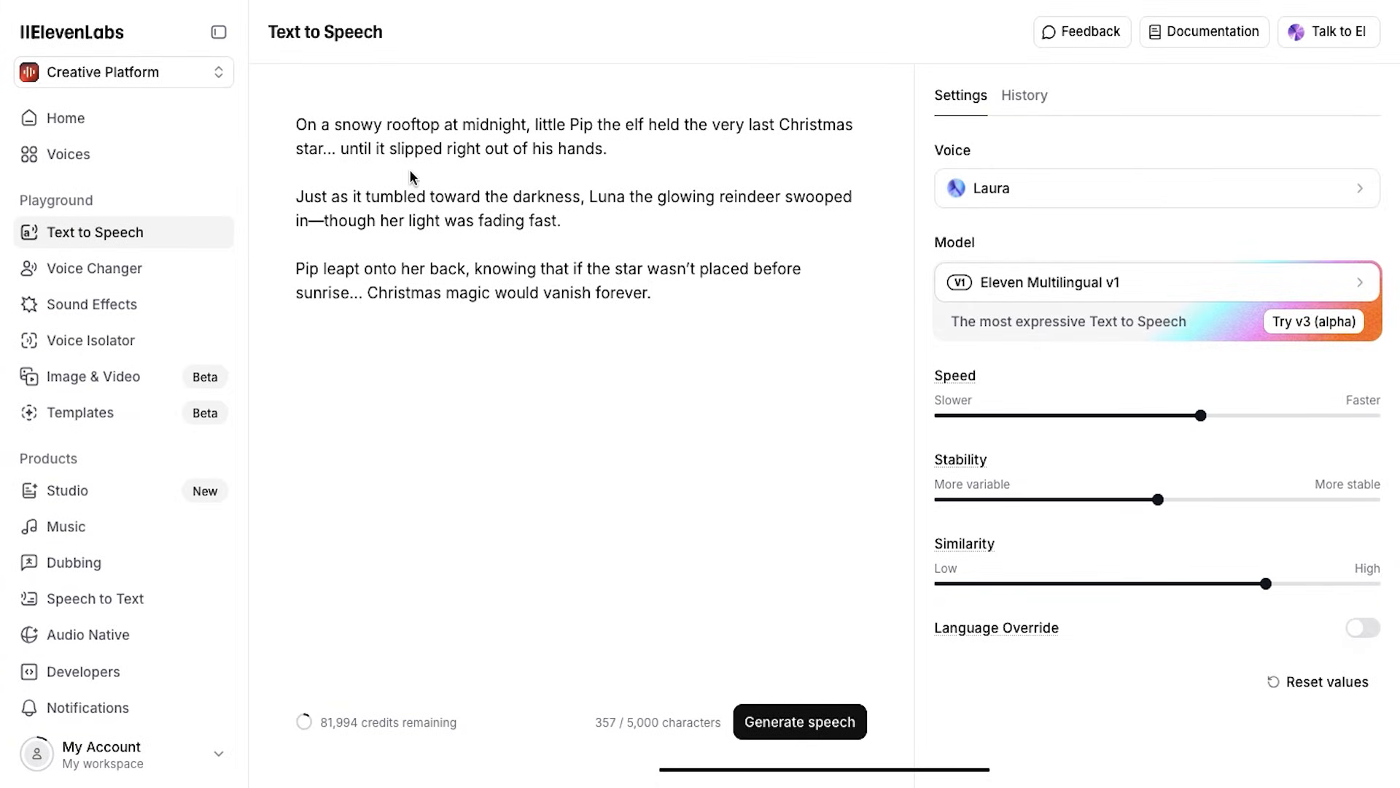
- Generate the speech, then download the most recent Alice voiceover from the history as an MP3
{"action": "left_click", "coordinate": [821, 734]}
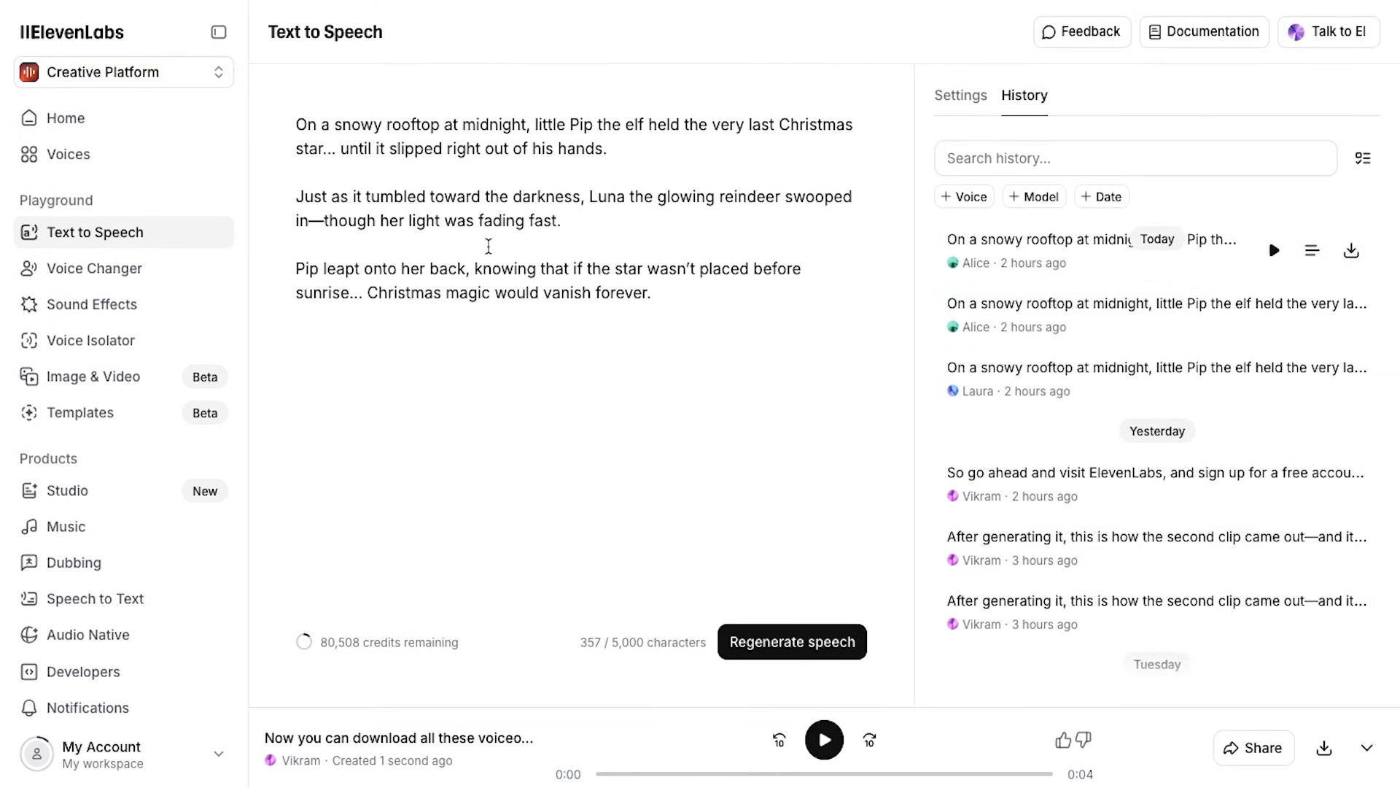
{"action": "left_click", "coordinate": [1352, 251]}
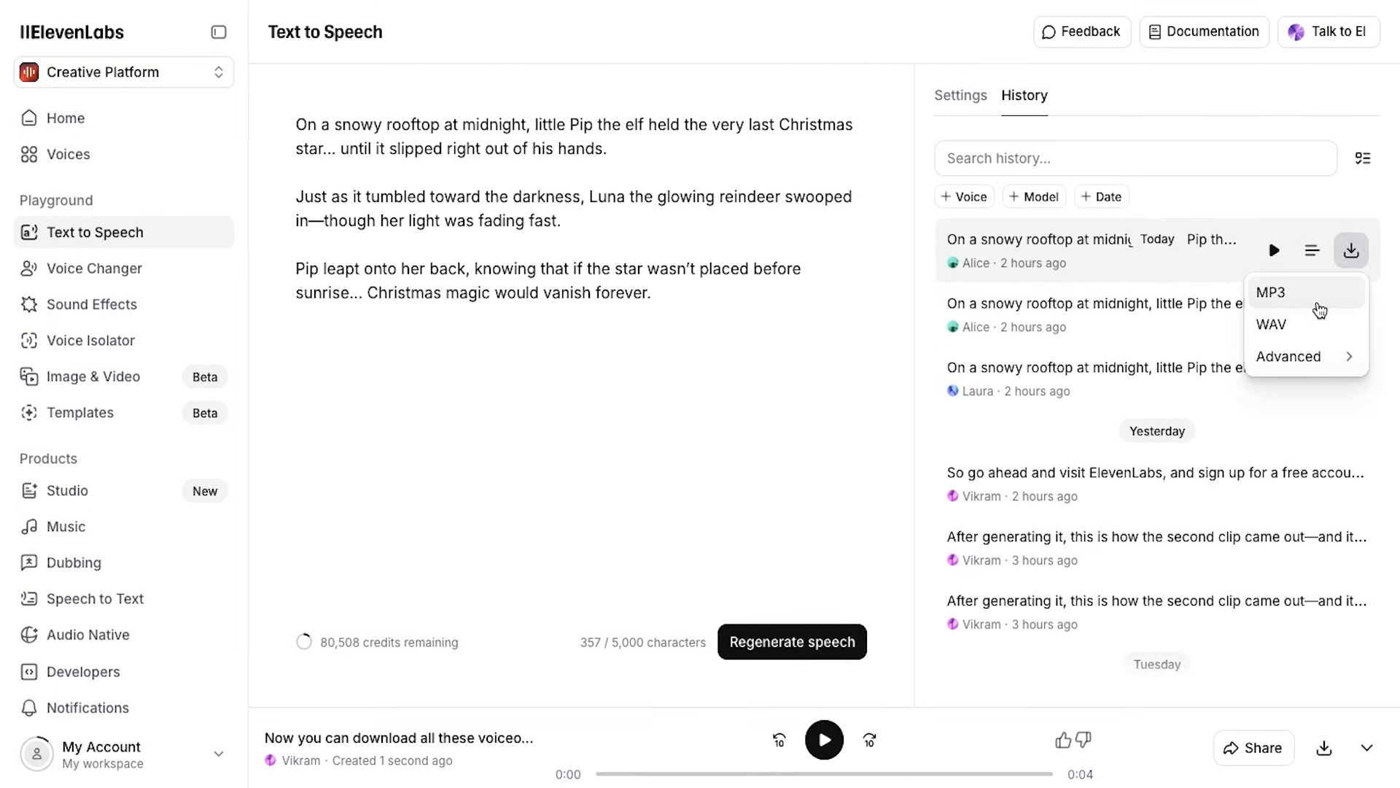
{"action": "left_click", "coordinate": [1320, 310]}
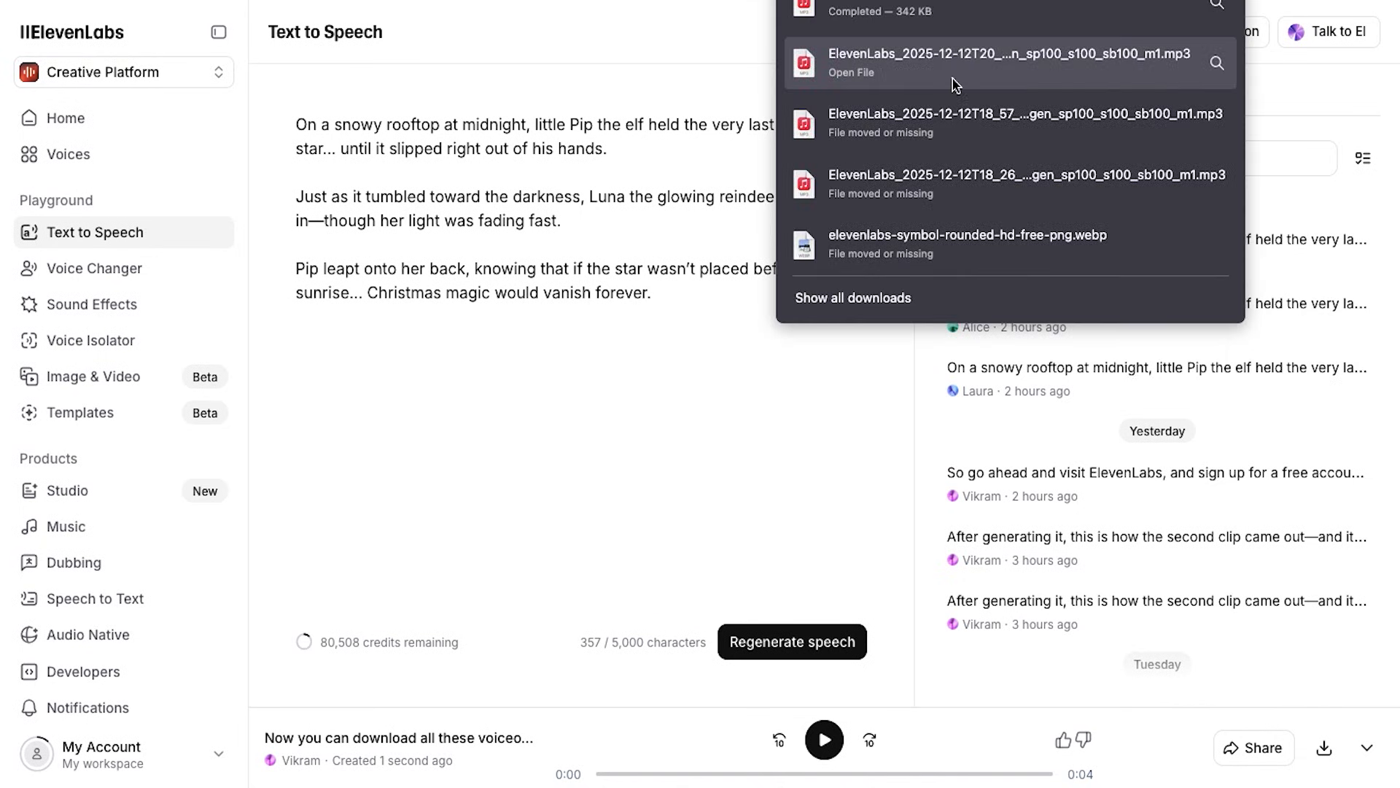
{"action": "left_click", "coordinate": [788, 556]}
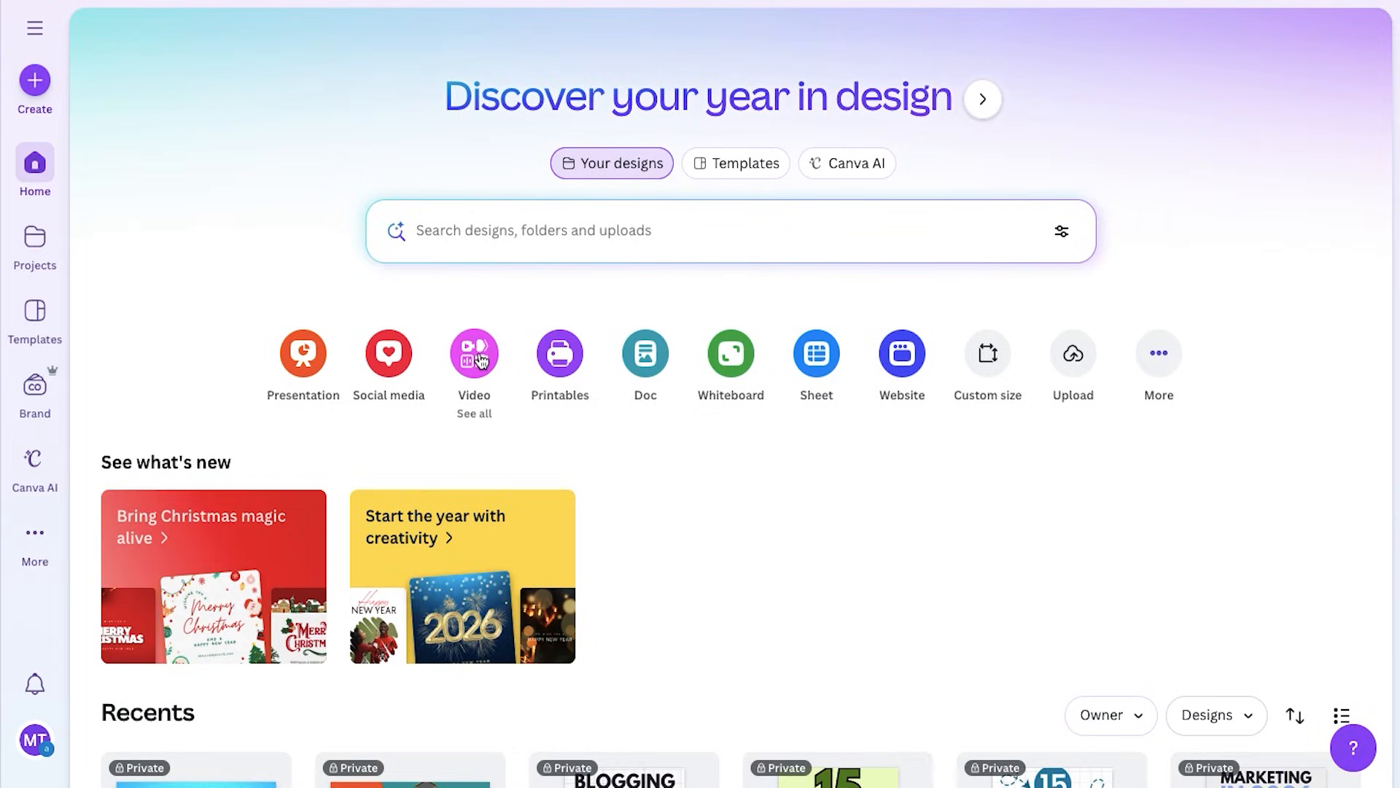
- Switch to Canva, create a blank Mobile Video design (1080 × 1920 px), and upload the Grok video clips from the computer
{"action": "left_click", "coordinate": [480, 357]}
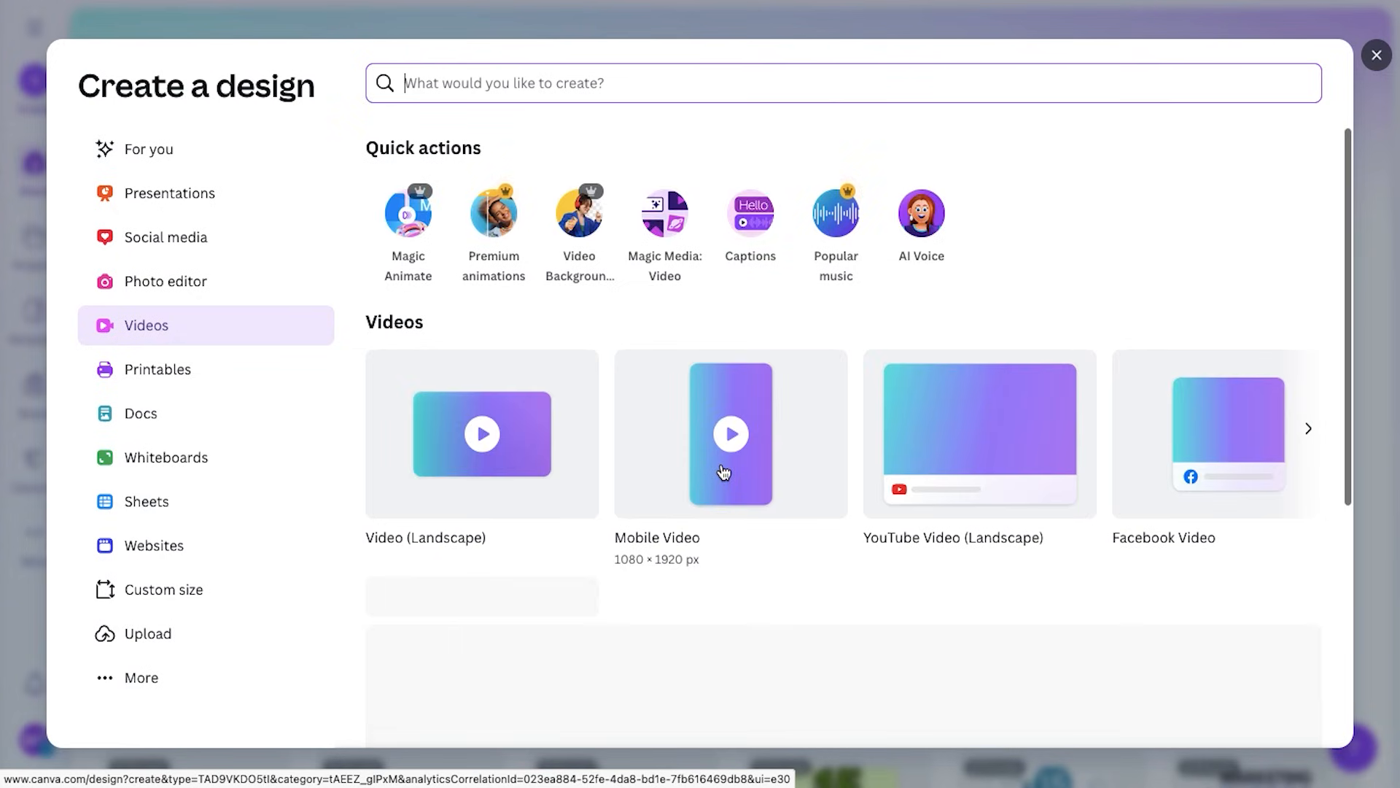
{"action": "left_click", "coordinate": [723, 473]}
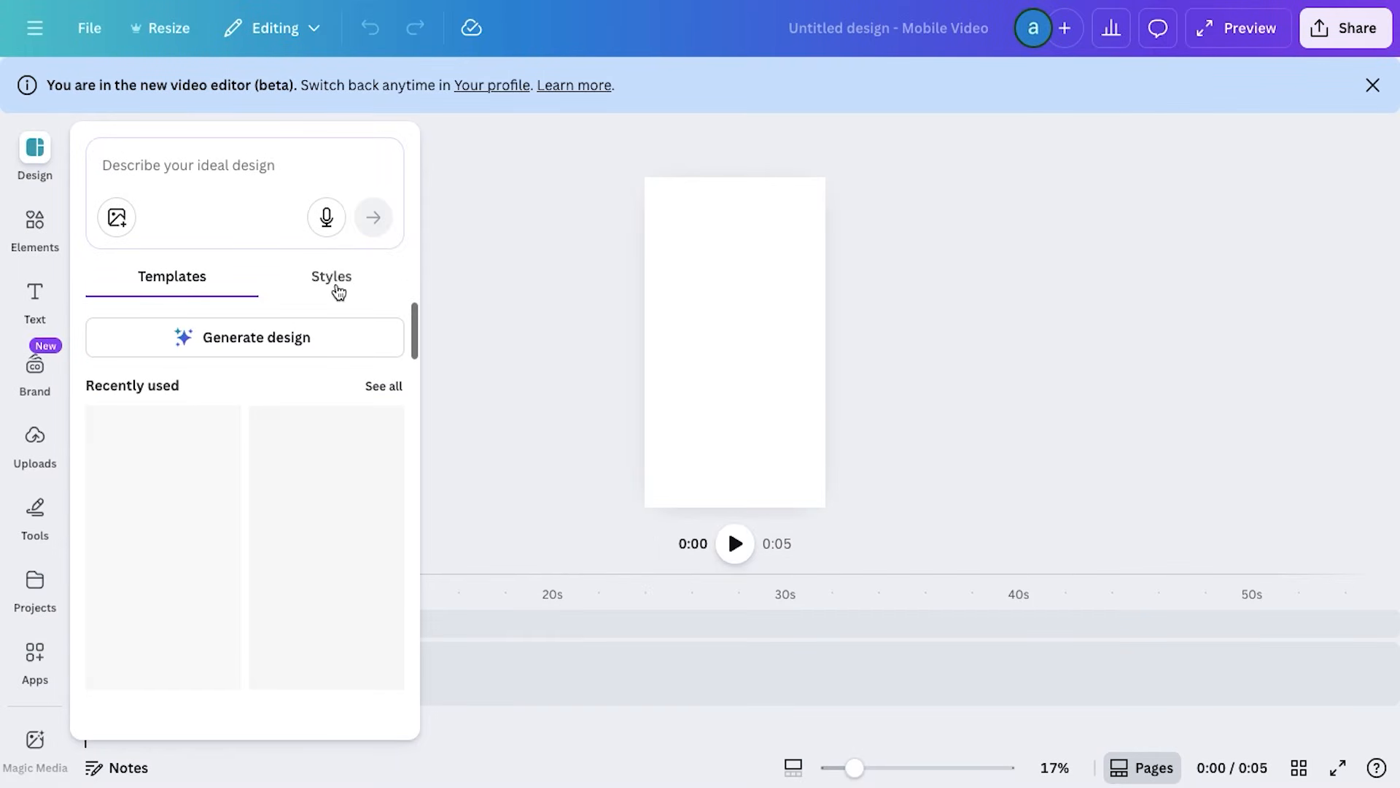
{"action": "left_click", "coordinate": [34, 457]}
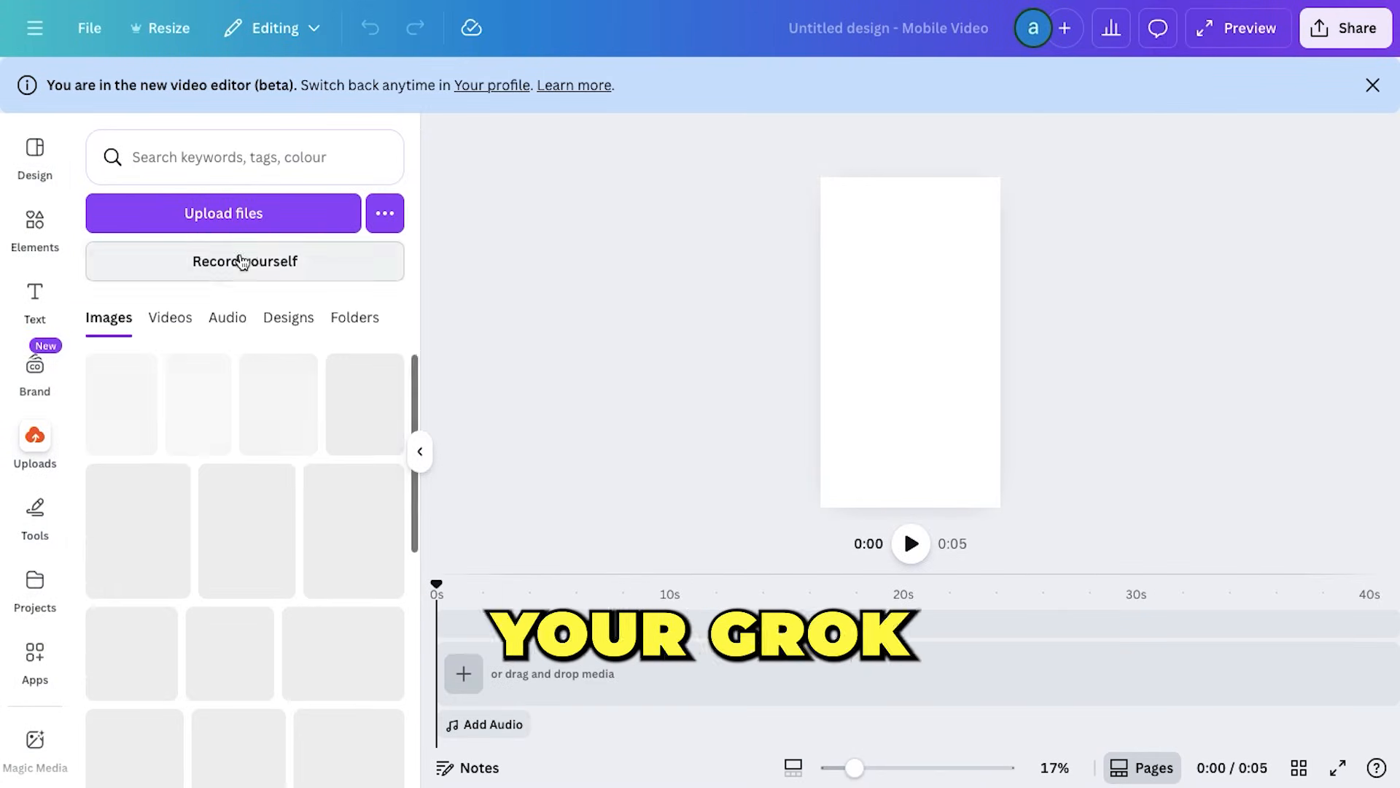
{"action": "left_click", "coordinate": [211, 222]}
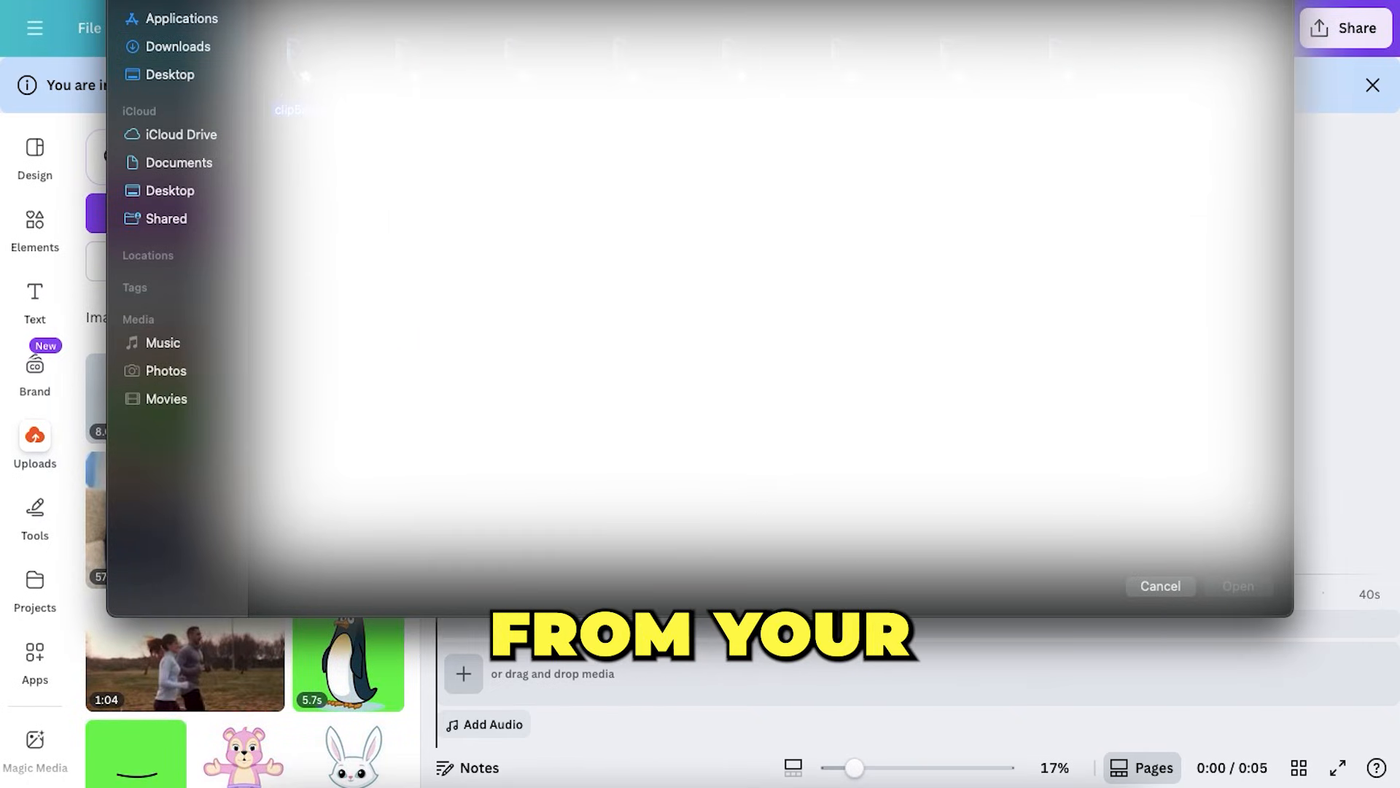
{"action": "left_click", "coordinate": [303, 70]}
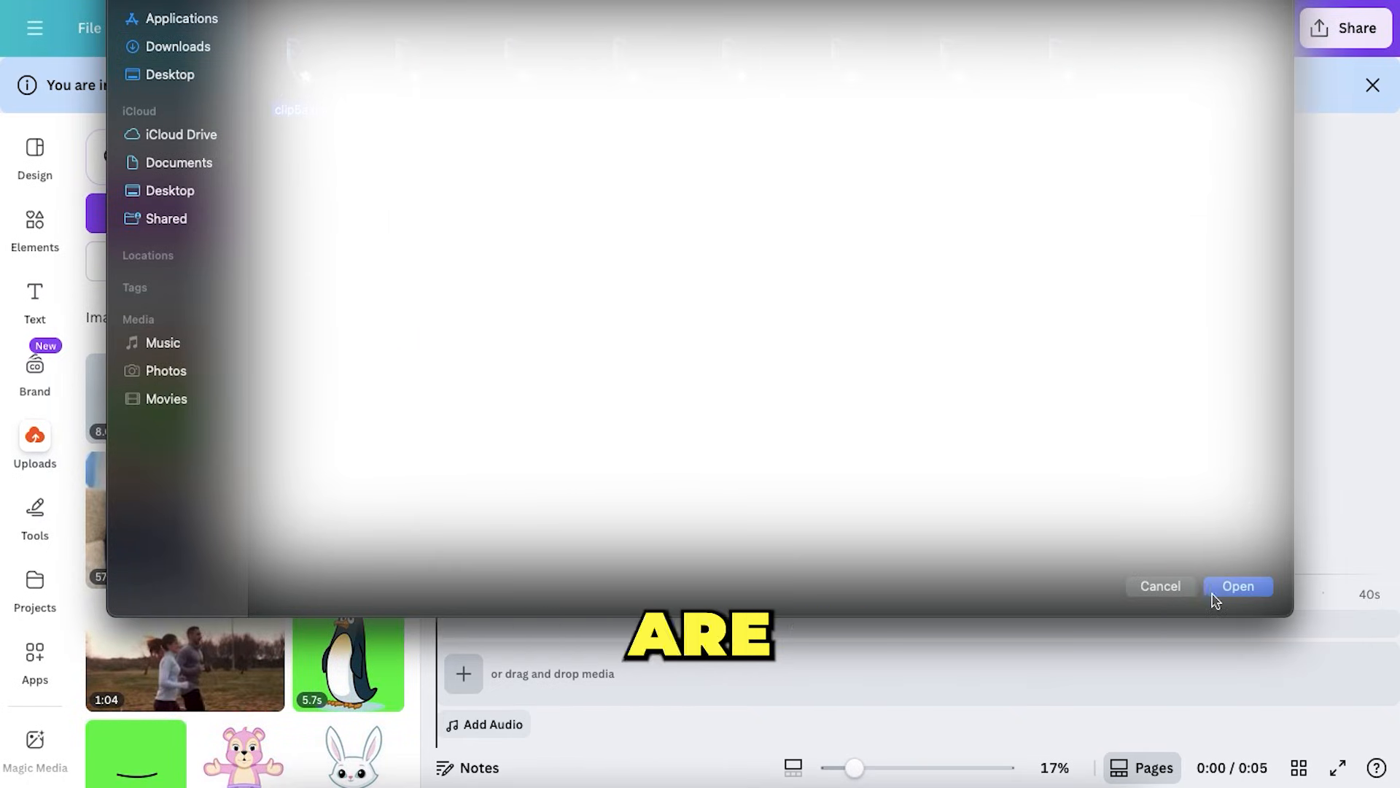
{"action": "left_click", "coordinate": [1237, 586]}
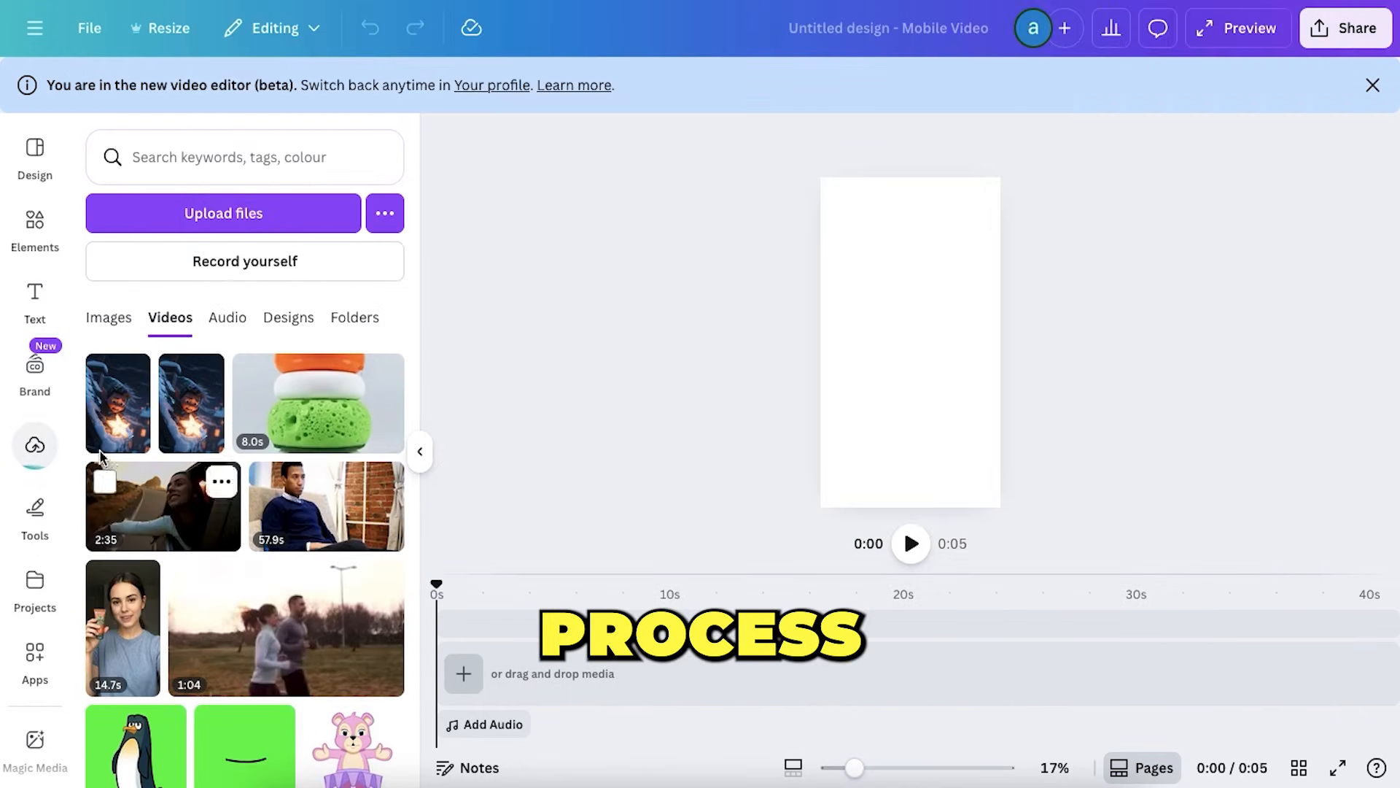
- Upload the ElevenLabs voiceover file from the Downloads folder to the design's audio uploads
{"action": "left_click", "coordinate": [227, 317]}
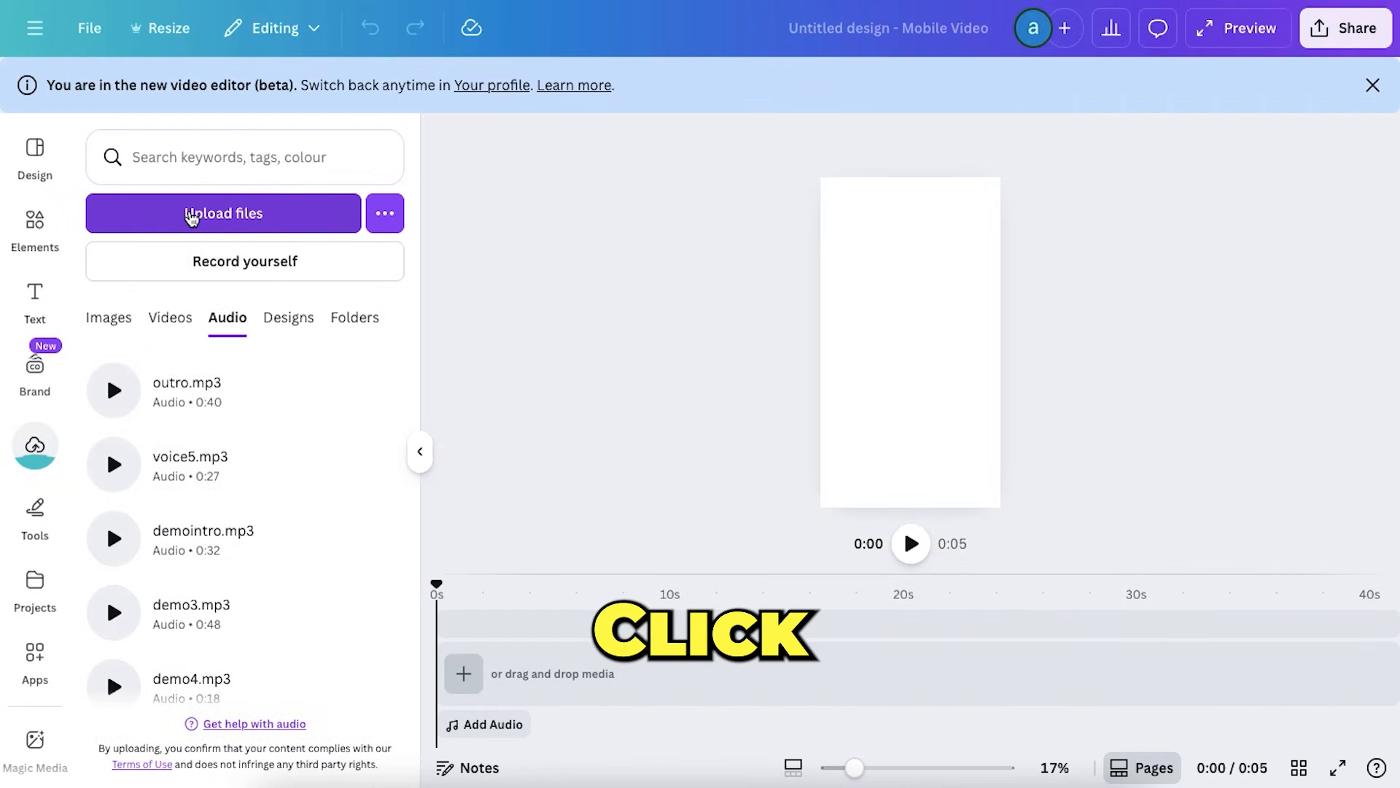
{"action": "left_click", "coordinate": [196, 213]}
{"action": "left_click", "coordinate": [178, 46]}
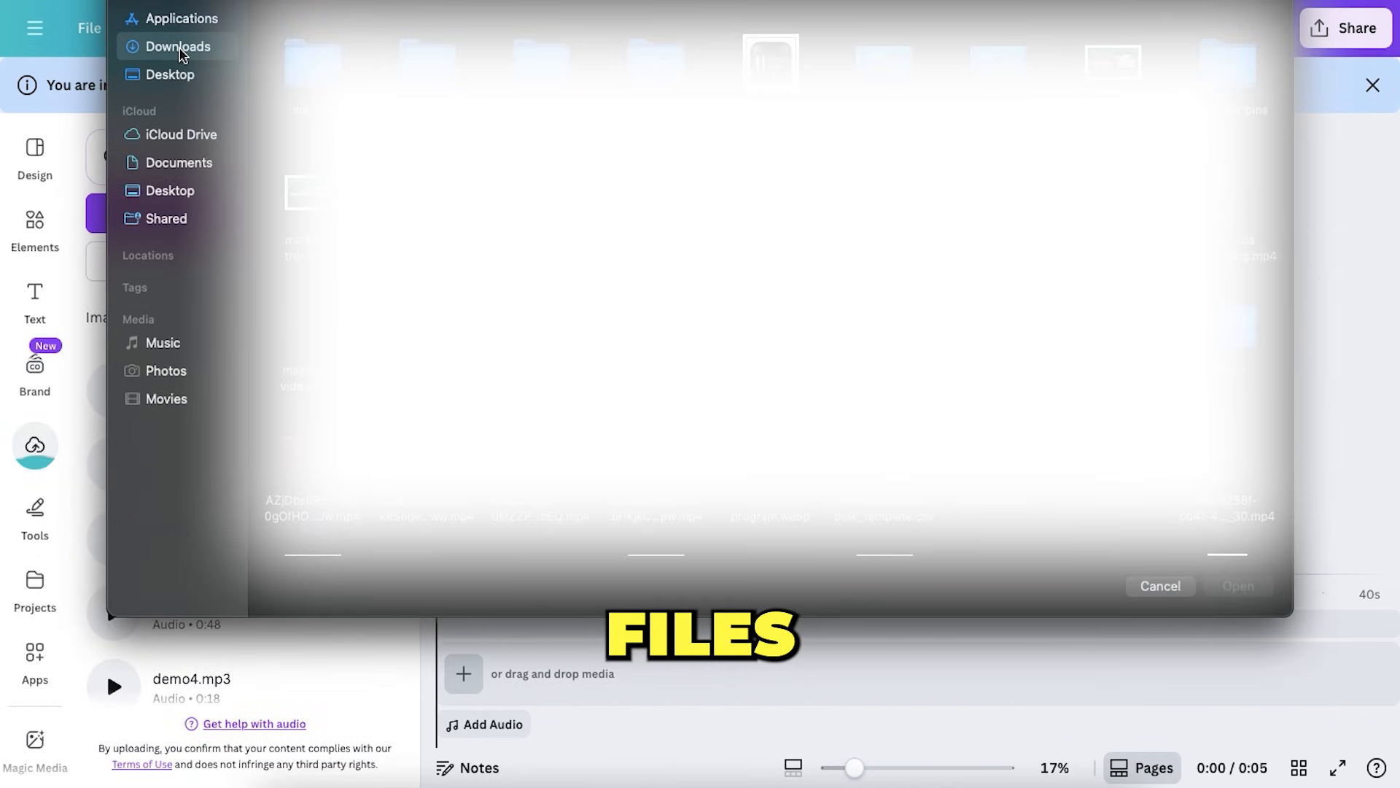
{"action": "double_click", "coordinate": [657, 193]}
{"action": "left_click", "coordinate": [306, 65]}
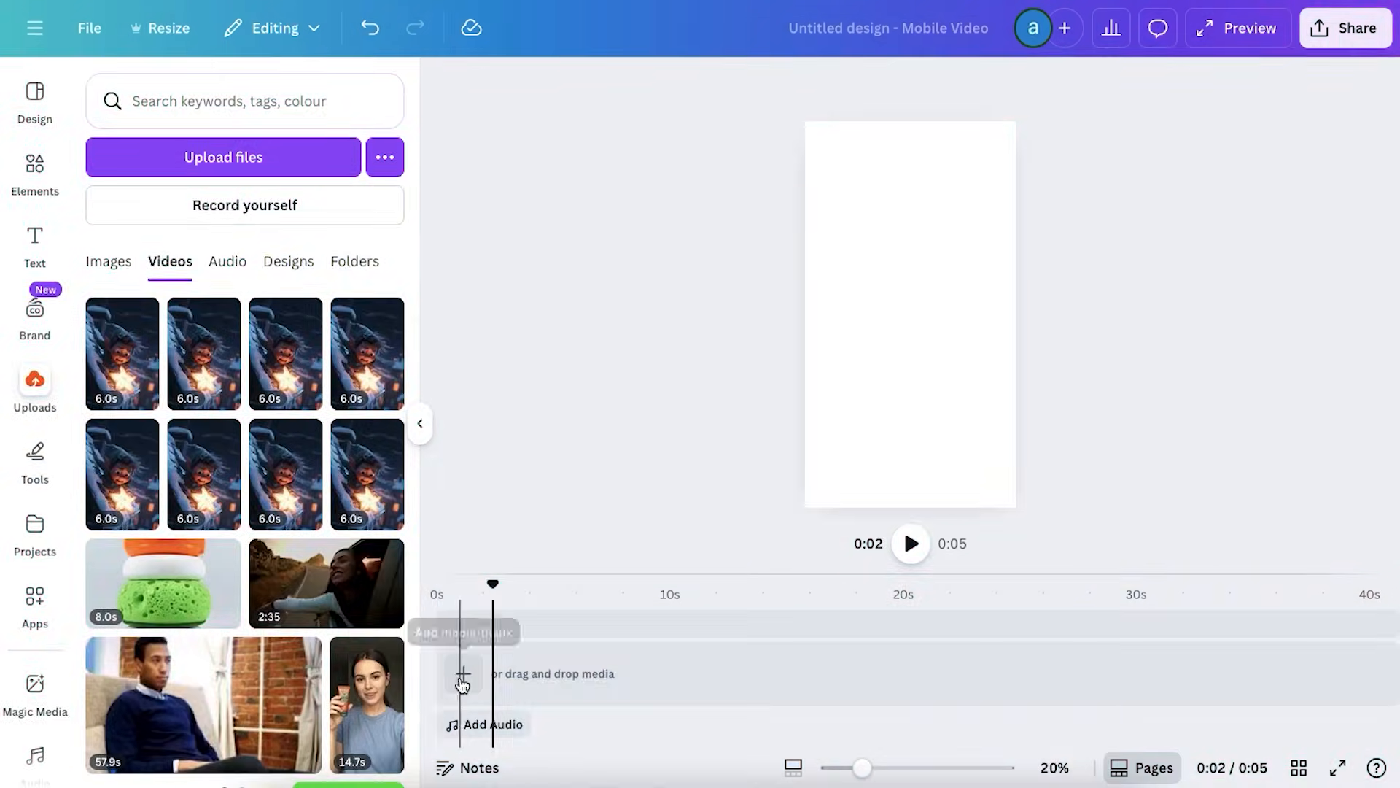
- Add seven blank 5-second clips one after another on the timeline
{"action": "left_click", "coordinate": [464, 674]}
{"action": "left_click", "coordinate": [458, 624]}
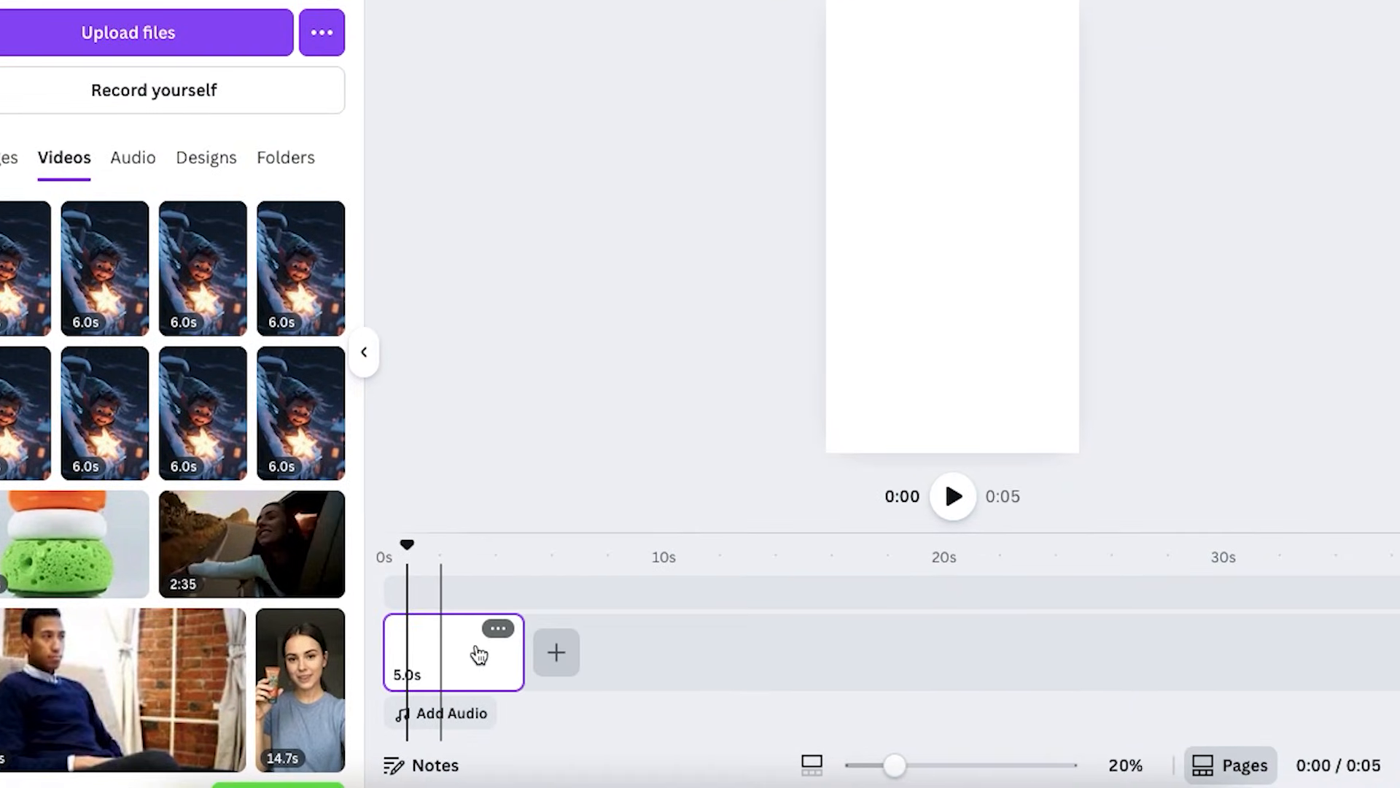
{"action": "left_click", "coordinate": [556, 653]}
{"action": "left_click", "coordinate": [591, 596]}
{"action": "left_click", "coordinate": [695, 656]}
{"action": "left_click", "coordinate": [685, 594]}
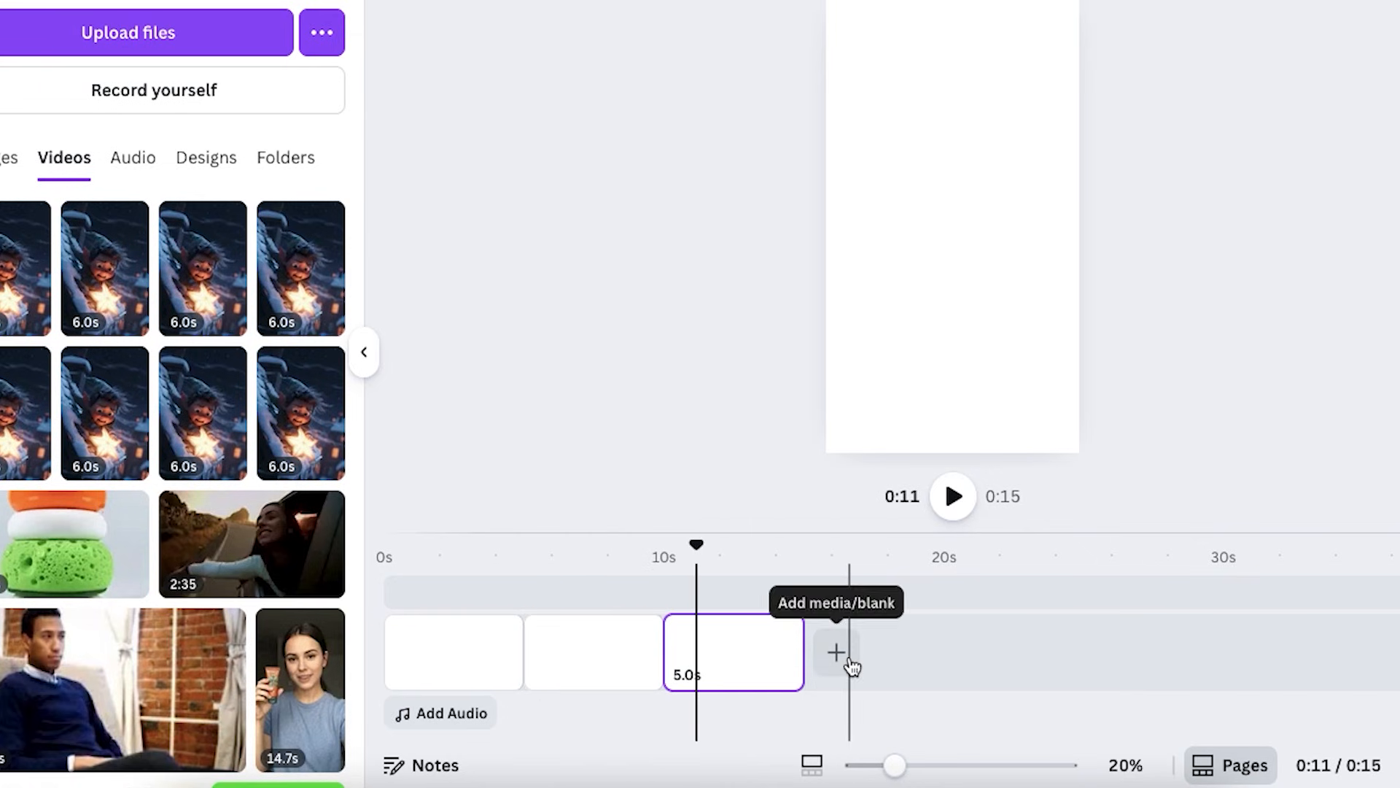
{"action": "left_click", "coordinate": [836, 652]}
{"action": "left_click", "coordinate": [837, 597]}
{"action": "left_click", "coordinate": [957, 662]}
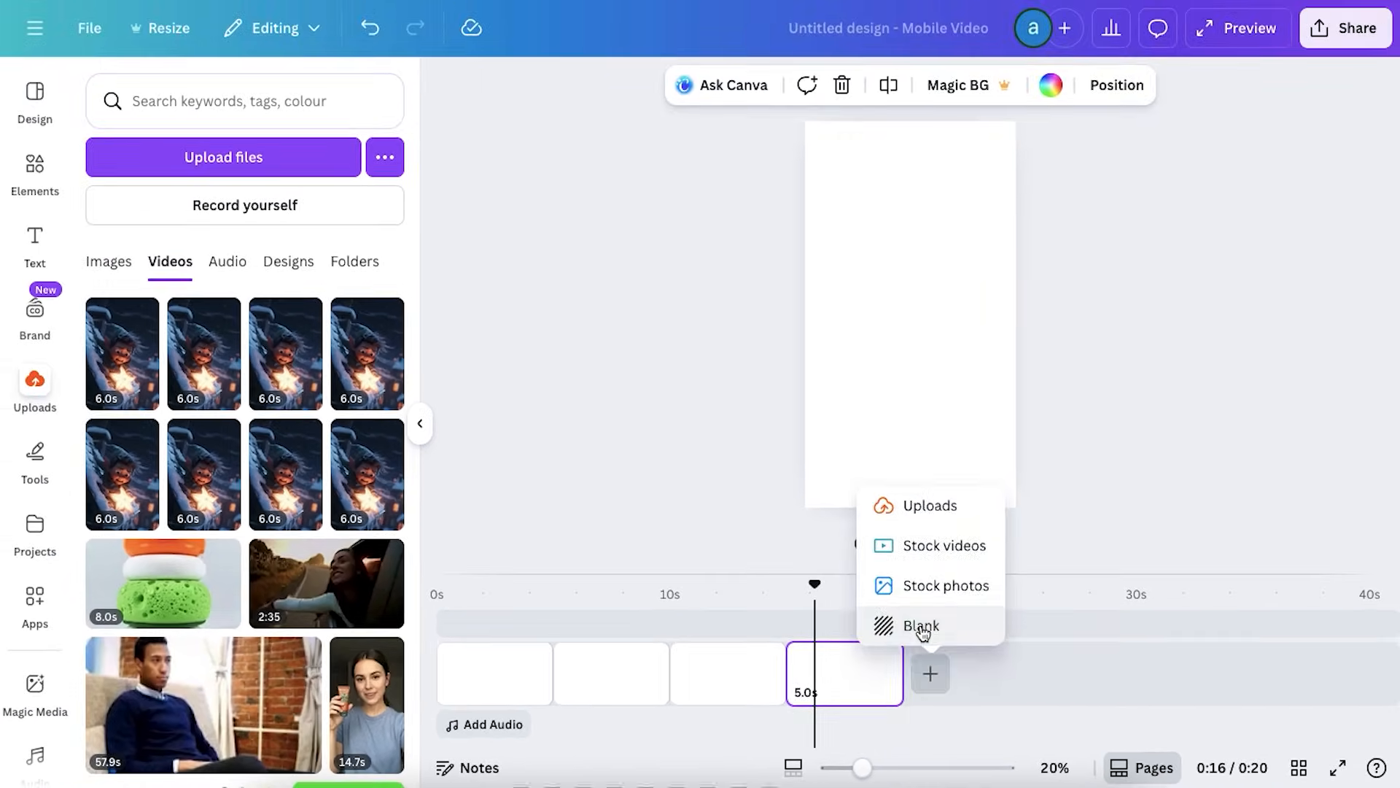
{"action": "left_click", "coordinate": [942, 608]}
{"action": "left_click", "coordinate": [1091, 659]}
{"action": "left_click", "coordinate": [1074, 606]}
{"action": "left_click", "coordinate": [1216, 660]}
{"action": "left_click", "coordinate": [1146, 627]}
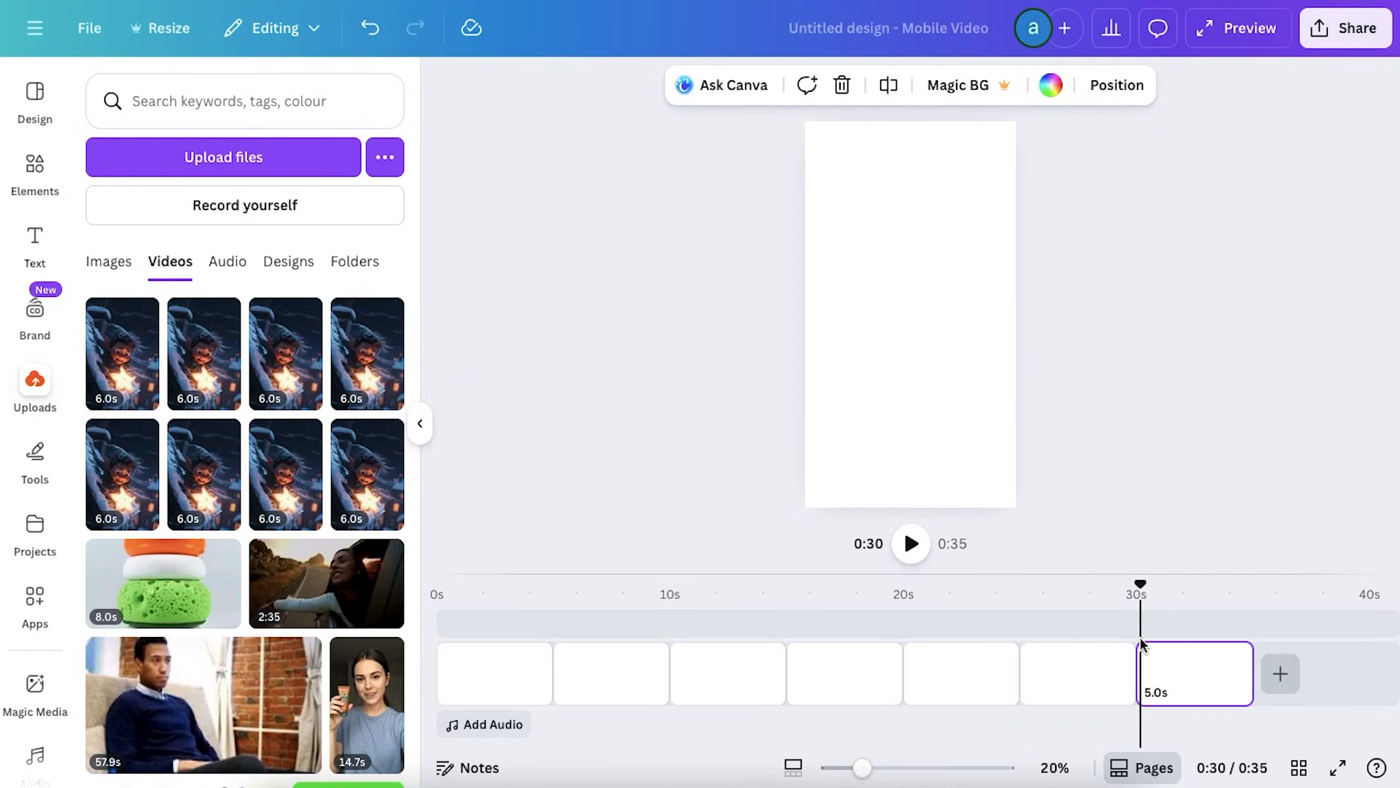
- Select all the blank clips on the timeline and duplicate them
{"action": "left_click", "coordinate": [1071, 681]}
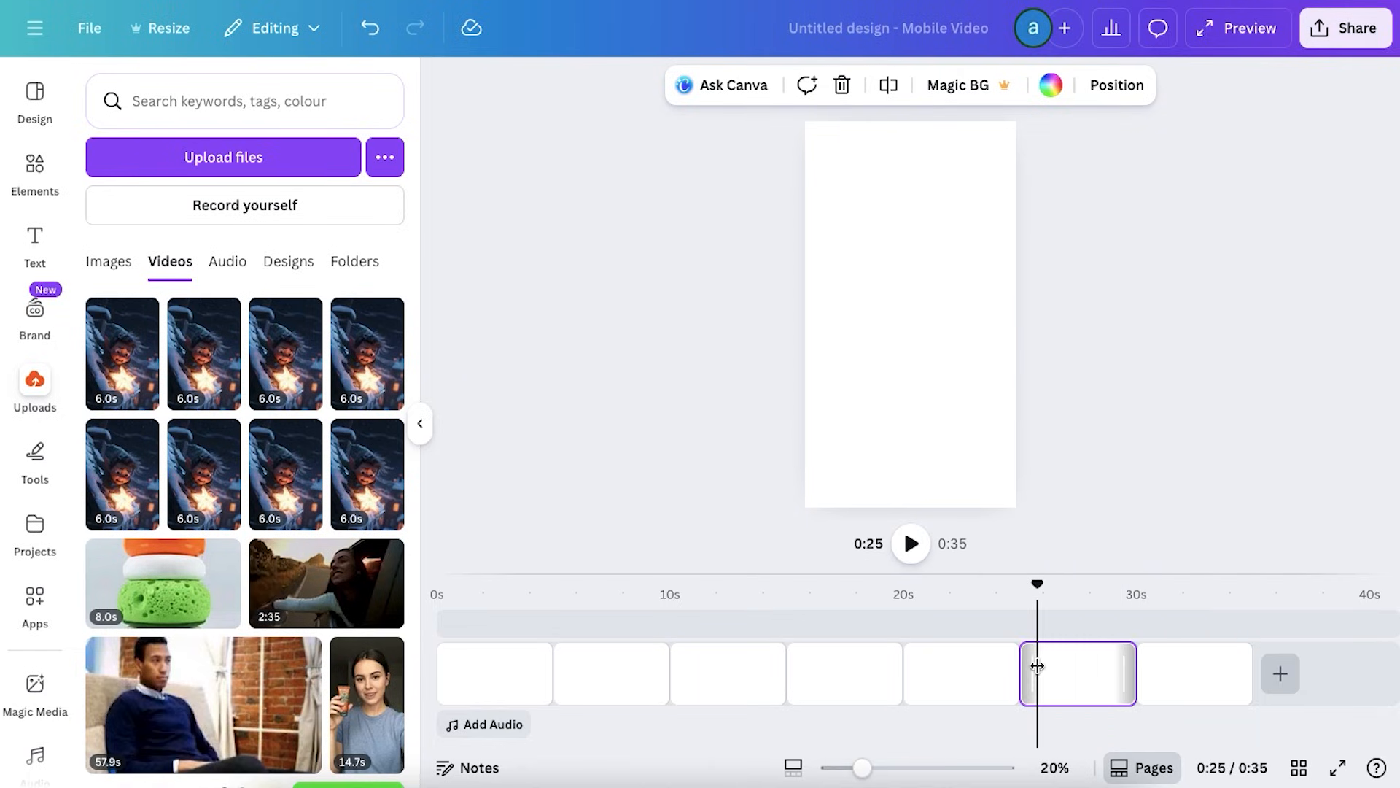
{"action": "key", "text": "ctrl+a"}
{"action": "key", "text": "ctrl+d"}
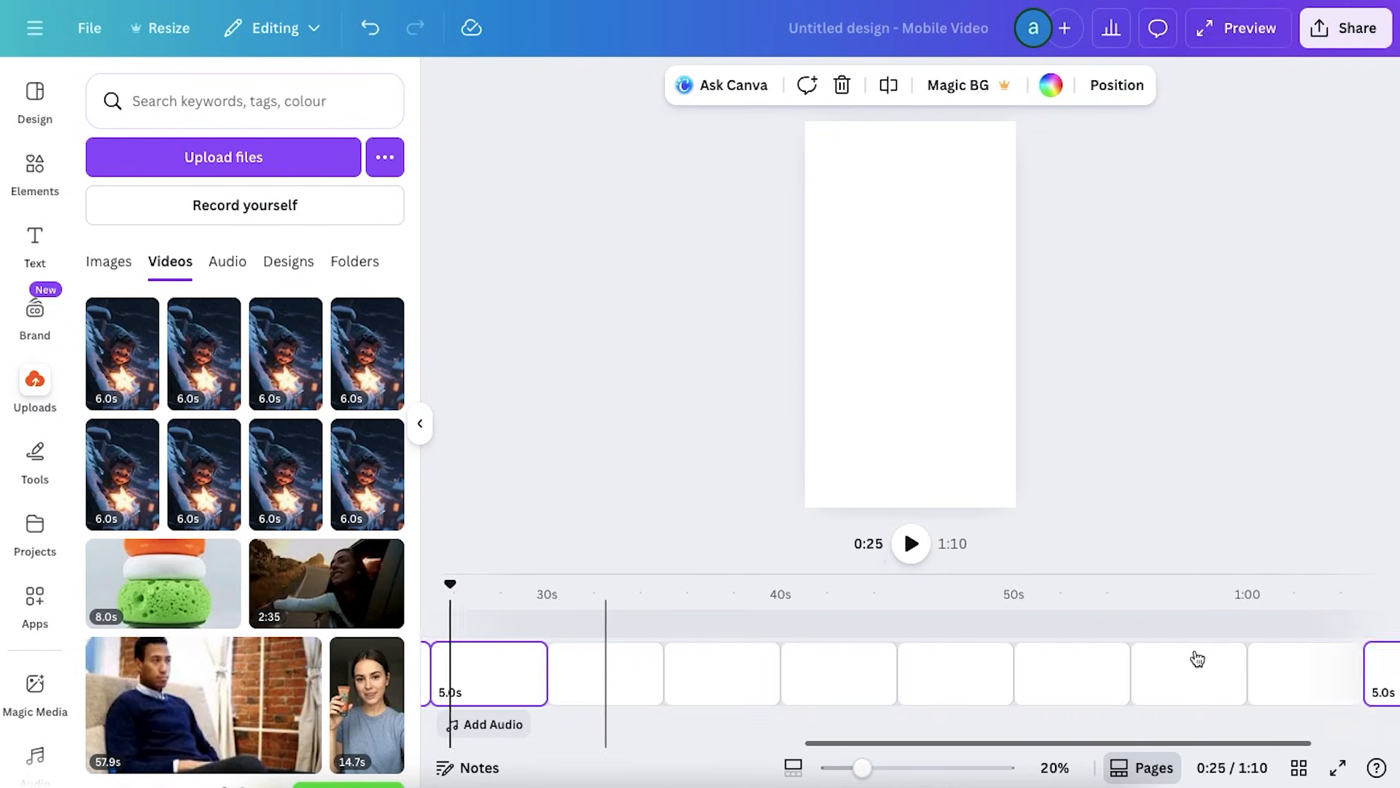
{"action": "left_click_drag", "start_coordinate": [862, 767], "coordinate": [855, 767]}
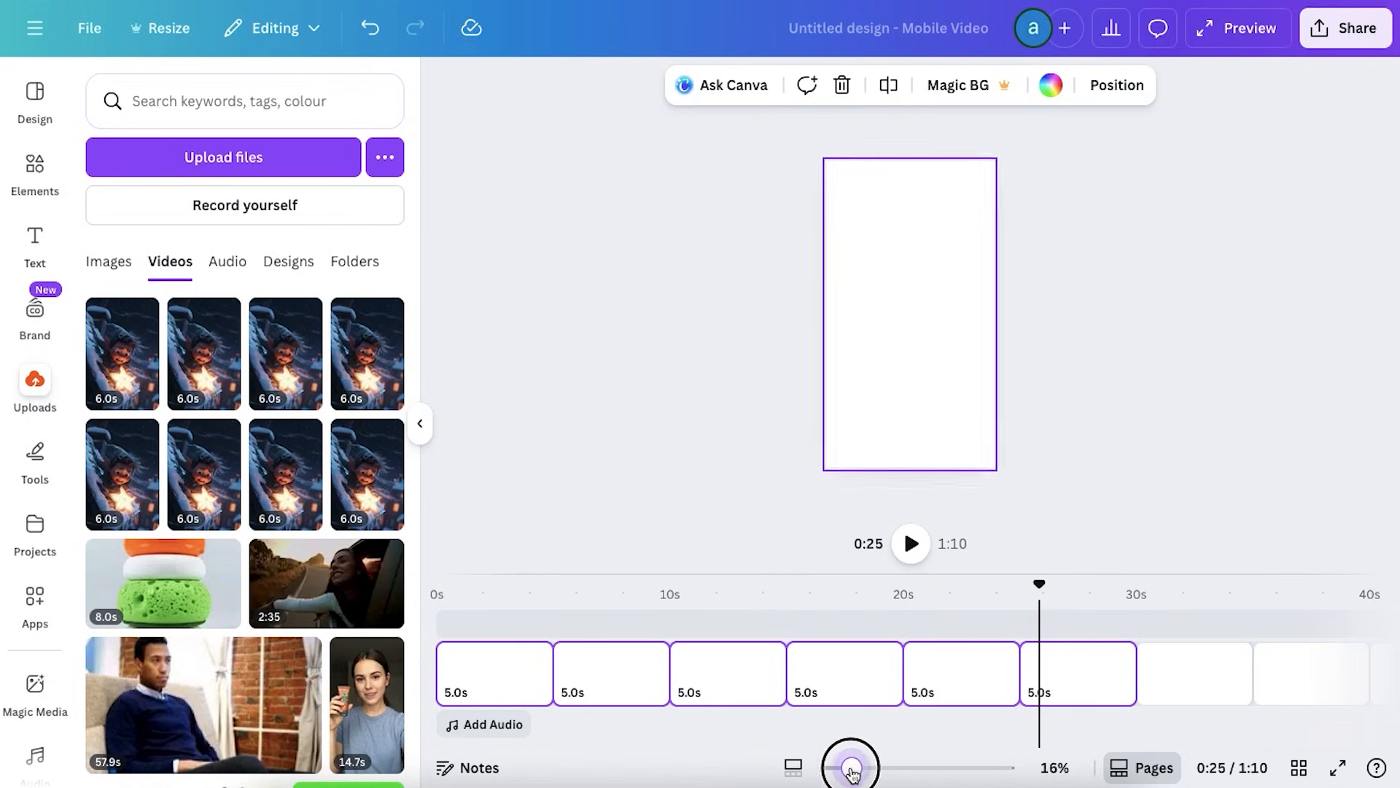
- Clear the clip selection and rename the design as clips
{"action": "left_click", "coordinate": [597, 437]}
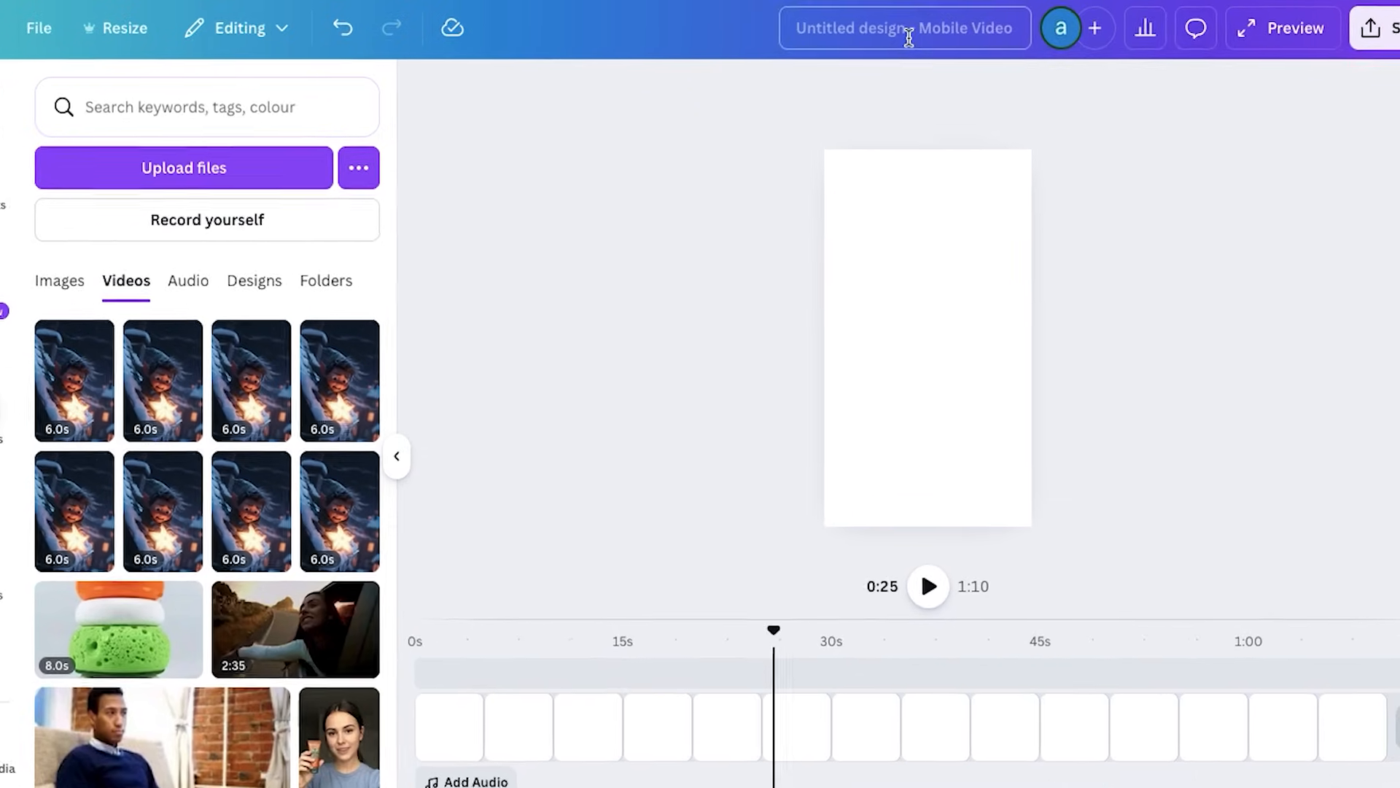
{"action": "left_click", "coordinate": [891, 35]}
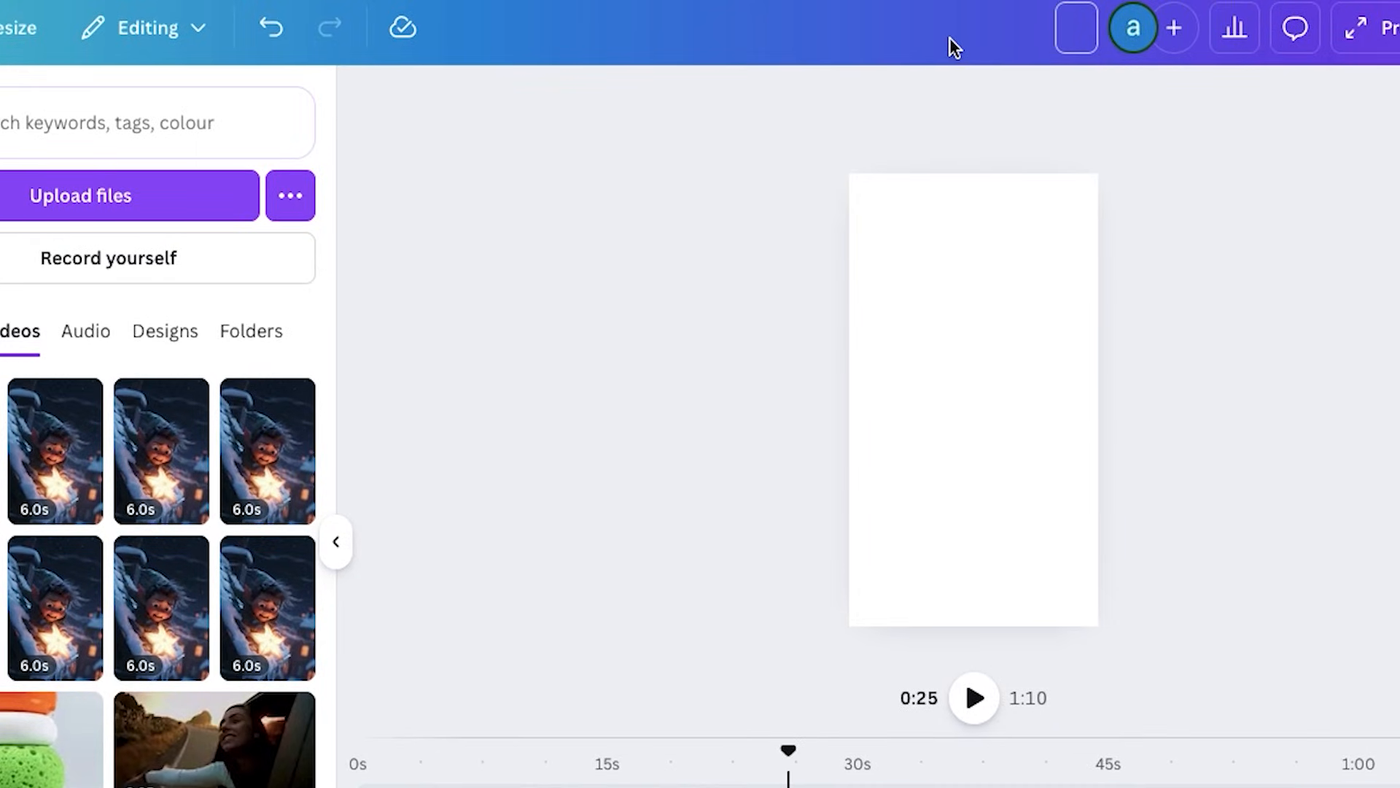
{"action": "type", "text": "clip"}
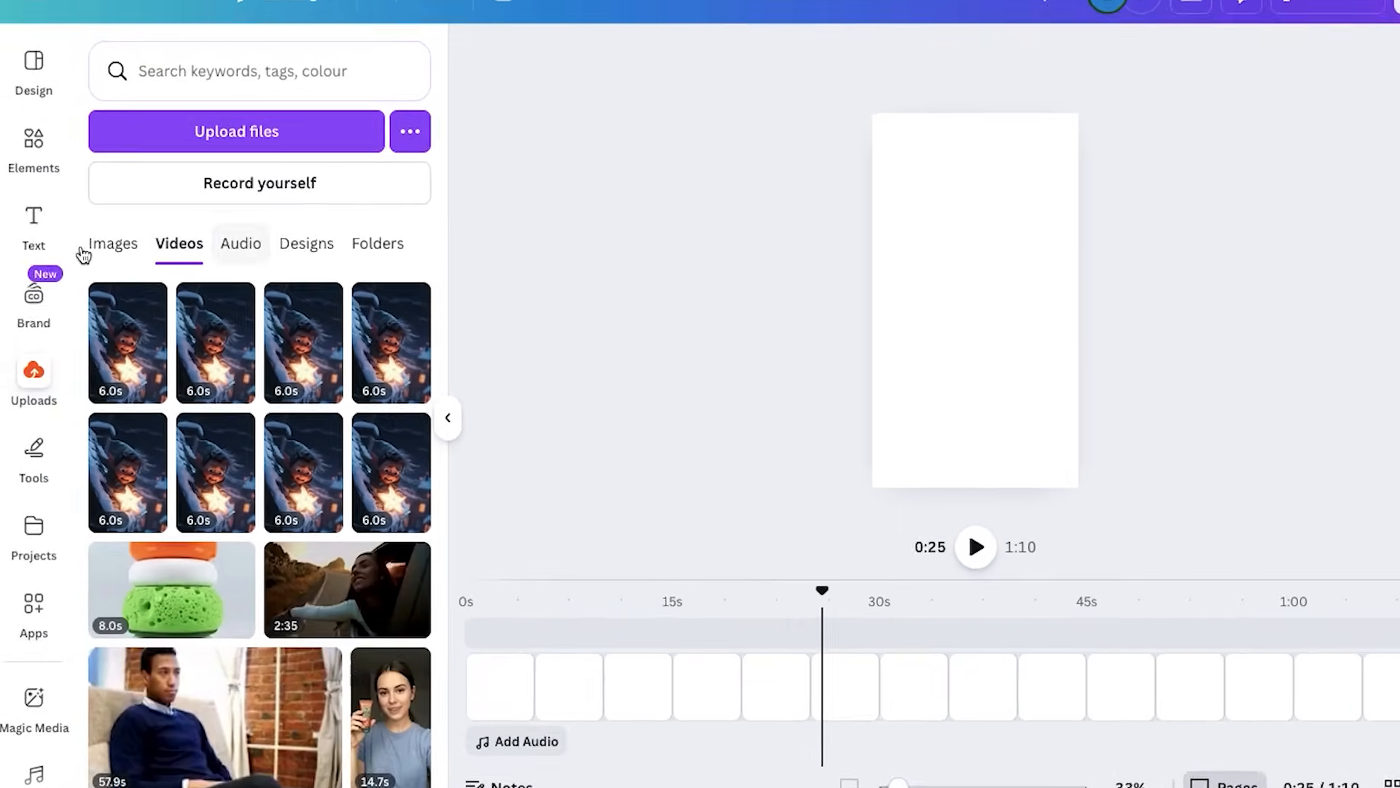
- Place the uploaded ElevenLabs voiceover on the audio track at the start of the timeline and trim its end to 17.1 s
{"action": "left_click", "coordinate": [24, 403]}
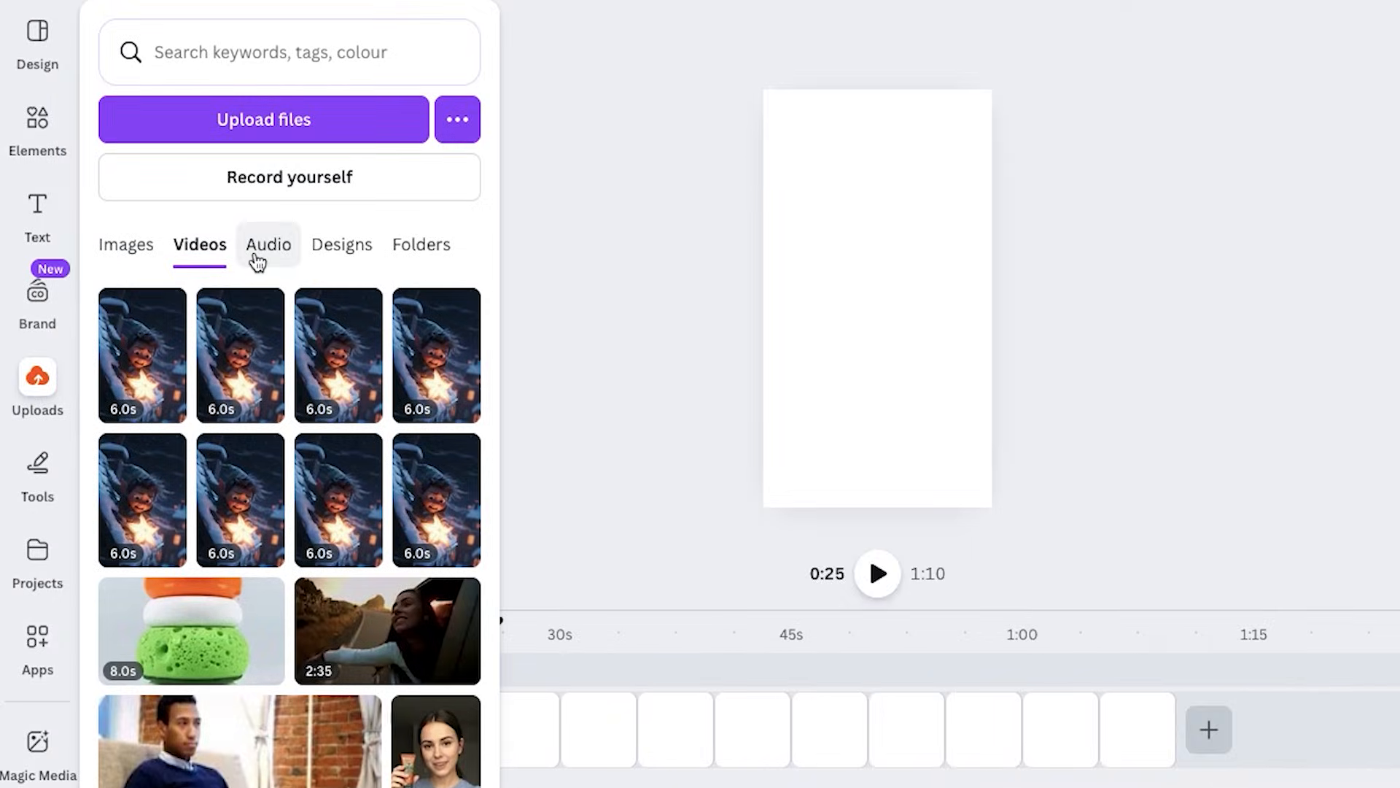
{"action": "left_click", "coordinate": [254, 241]}
{"action": "left_click", "coordinate": [596, 330]}
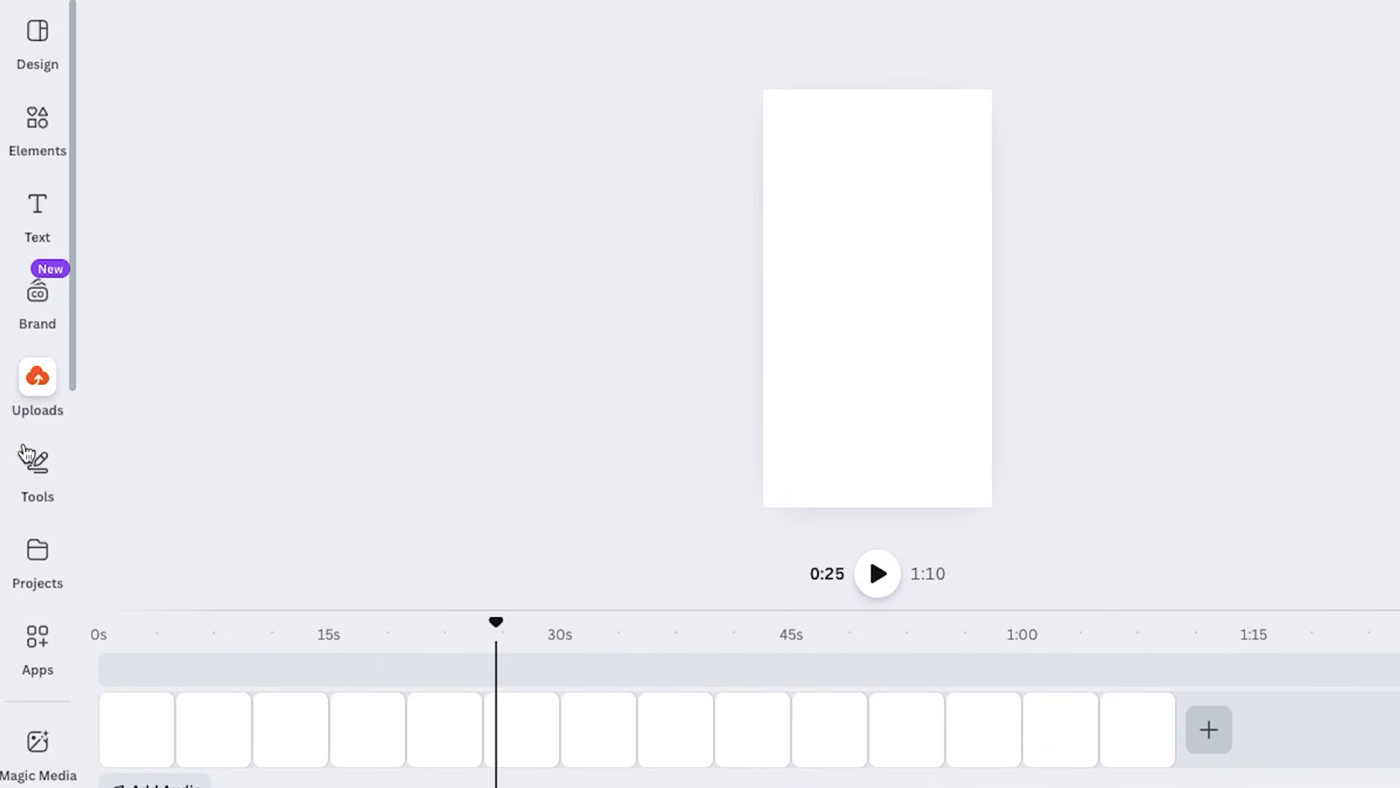
{"action": "left_click", "coordinate": [37, 379]}
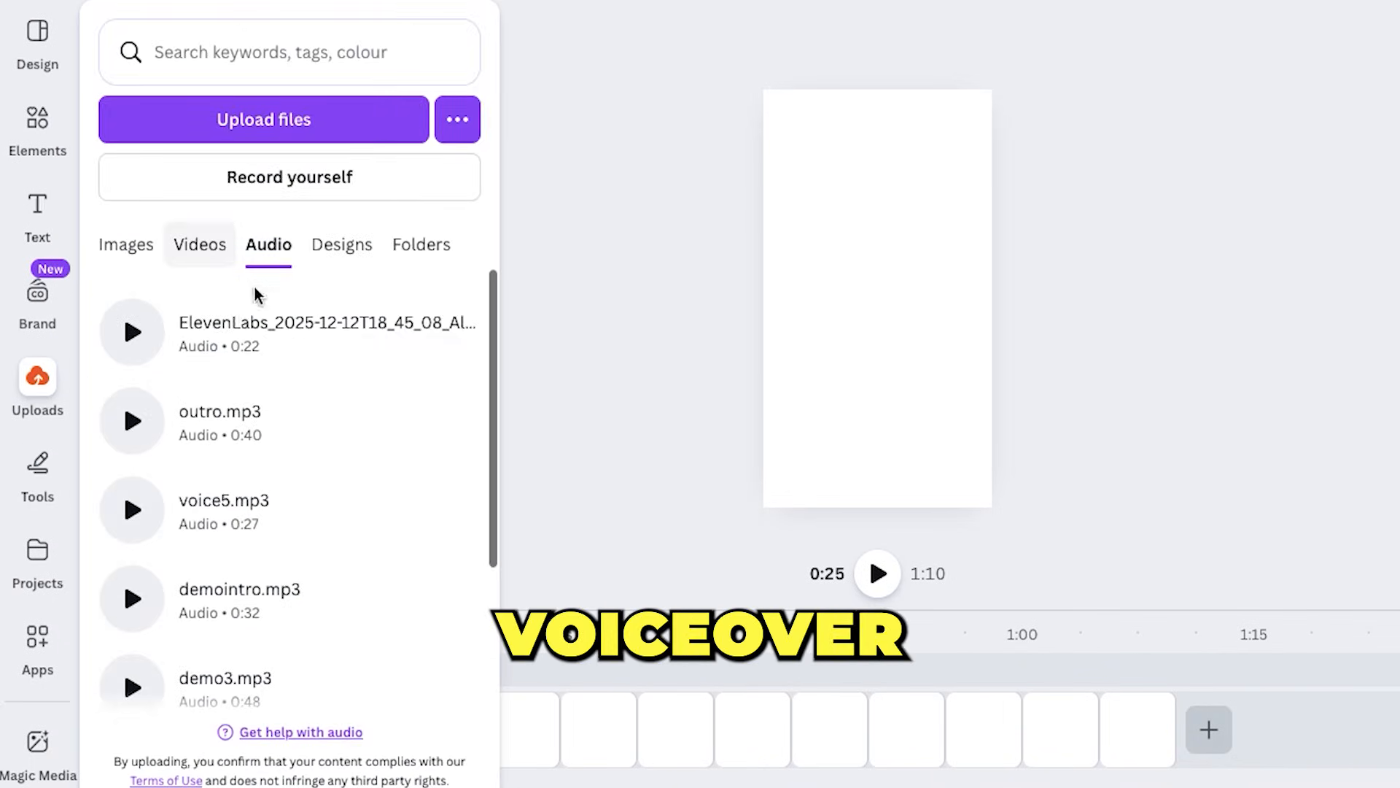
{"action": "left_click_drag", "start_coordinate": [193, 325], "coordinate": [527, 727]}
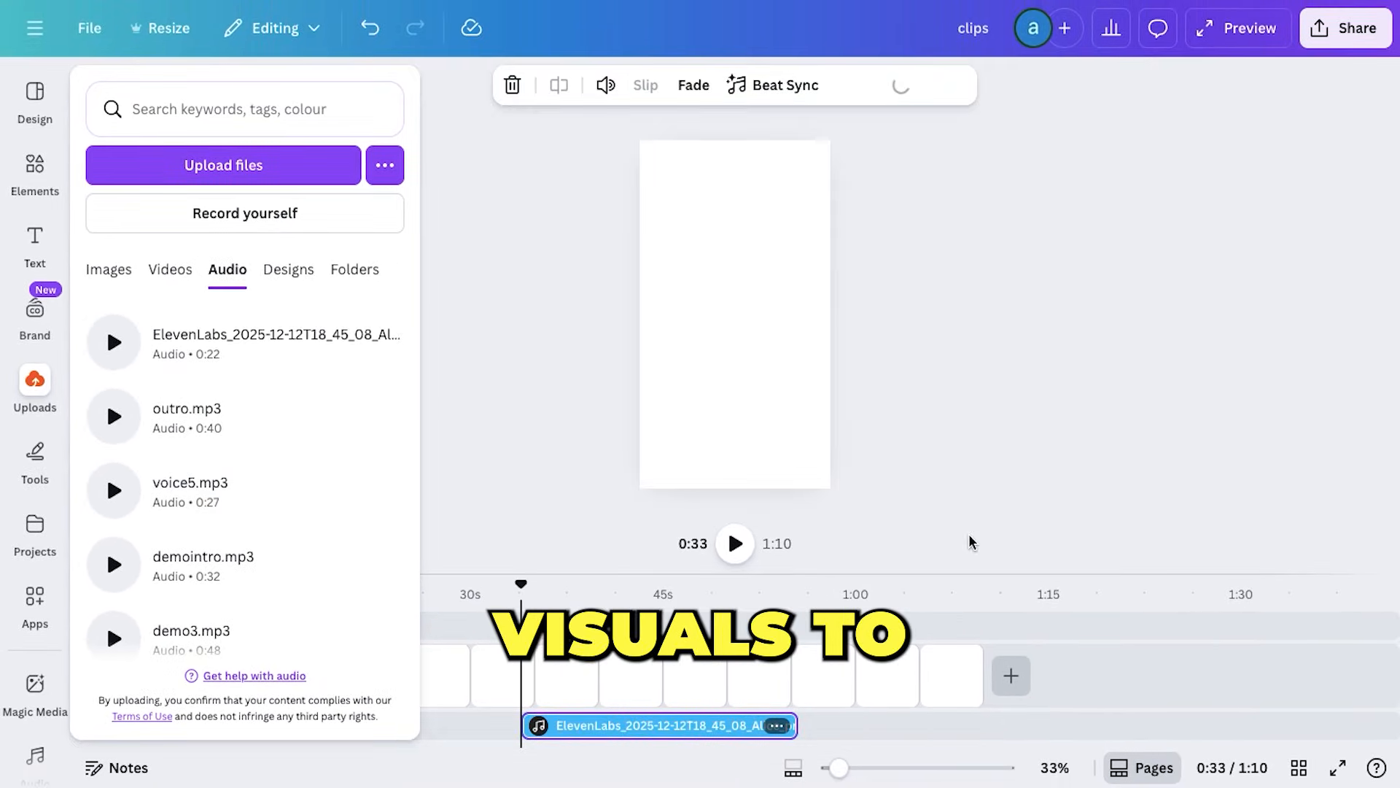
{"action": "left_click", "coordinate": [971, 543]}
{"action": "left_click_drag", "start_coordinate": [673, 728], "coordinate": [190, 725]}
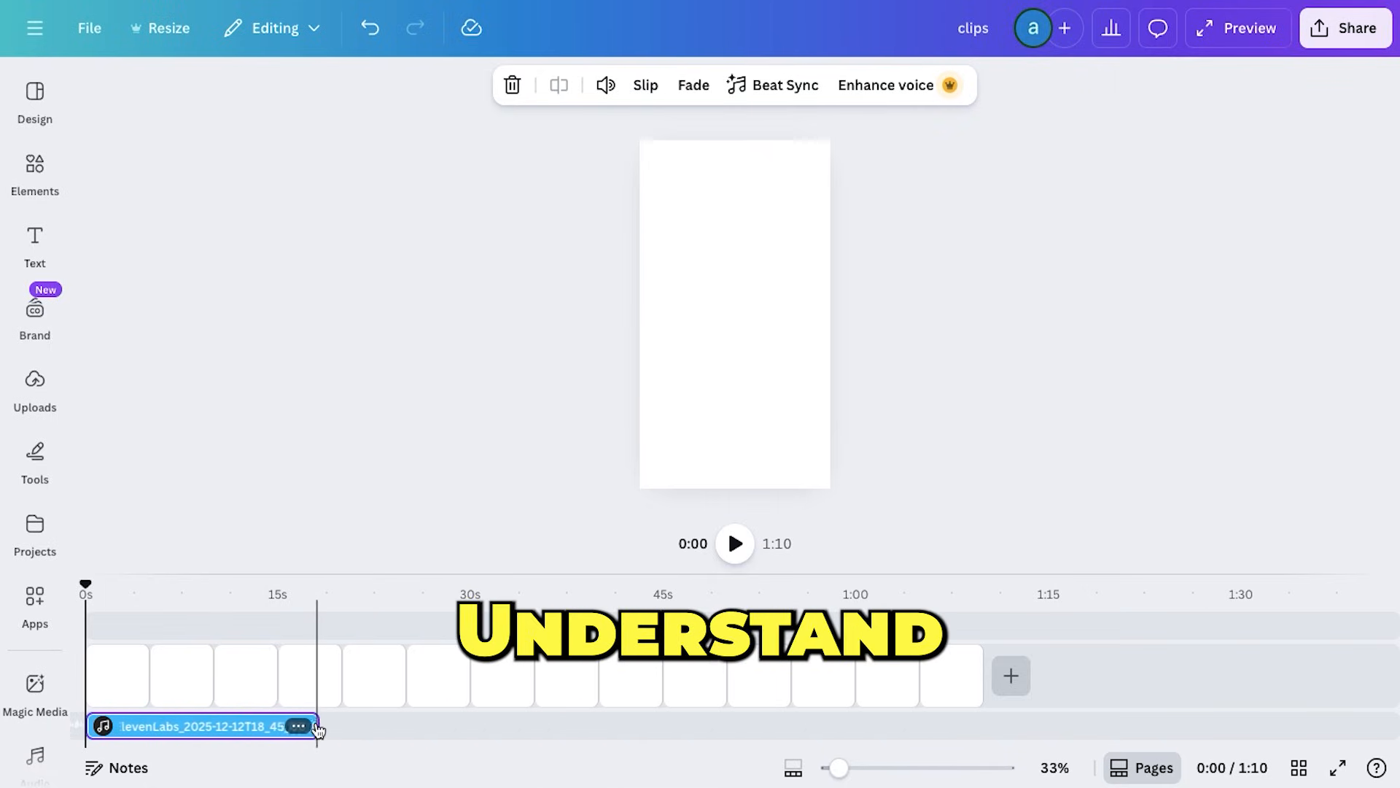
{"action": "mouse_move", "coordinate": [313, 726]}
{"action": "left_mouse_down"}
{"action": "mouse_move", "coordinate": [816, 725]}
{"action": "mouse_move", "coordinate": [301, 715]}
{"action": "left_mouse_up"}
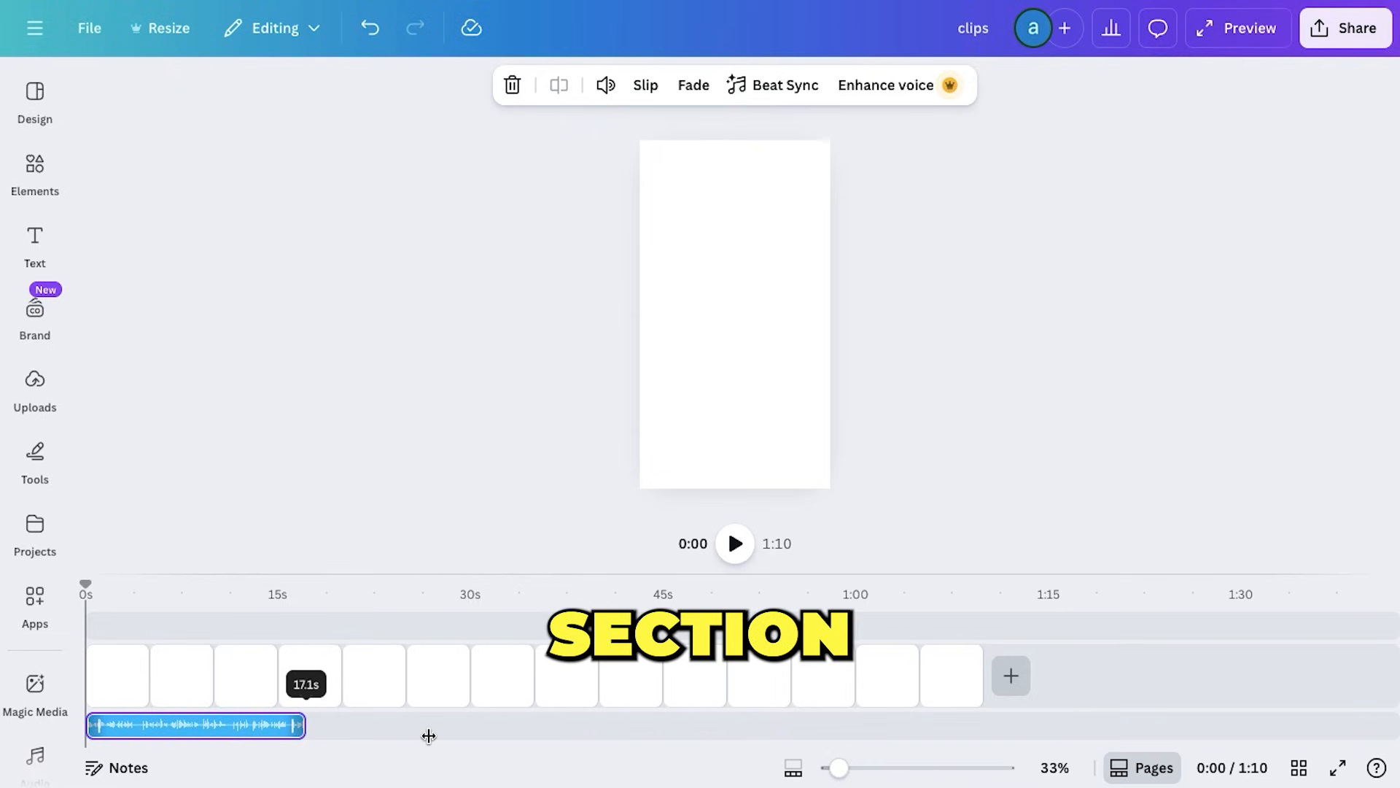
- Extend the voiceover's end slightly on the audio track and play its opening seconds from the start
{"action": "left_click", "coordinate": [327, 731]}
{"action": "left_click", "coordinate": [316, 726]}
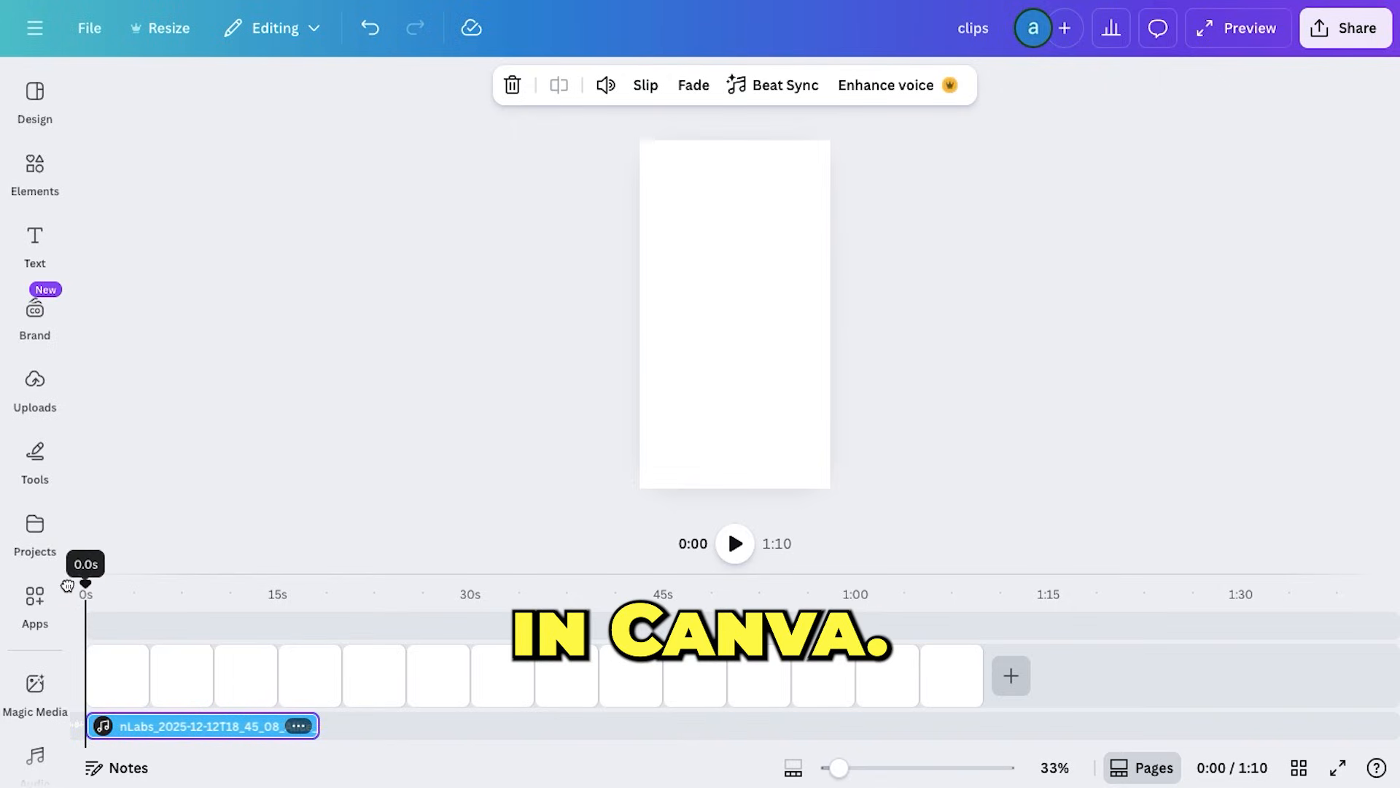
{"action": "key", "text": "space"}
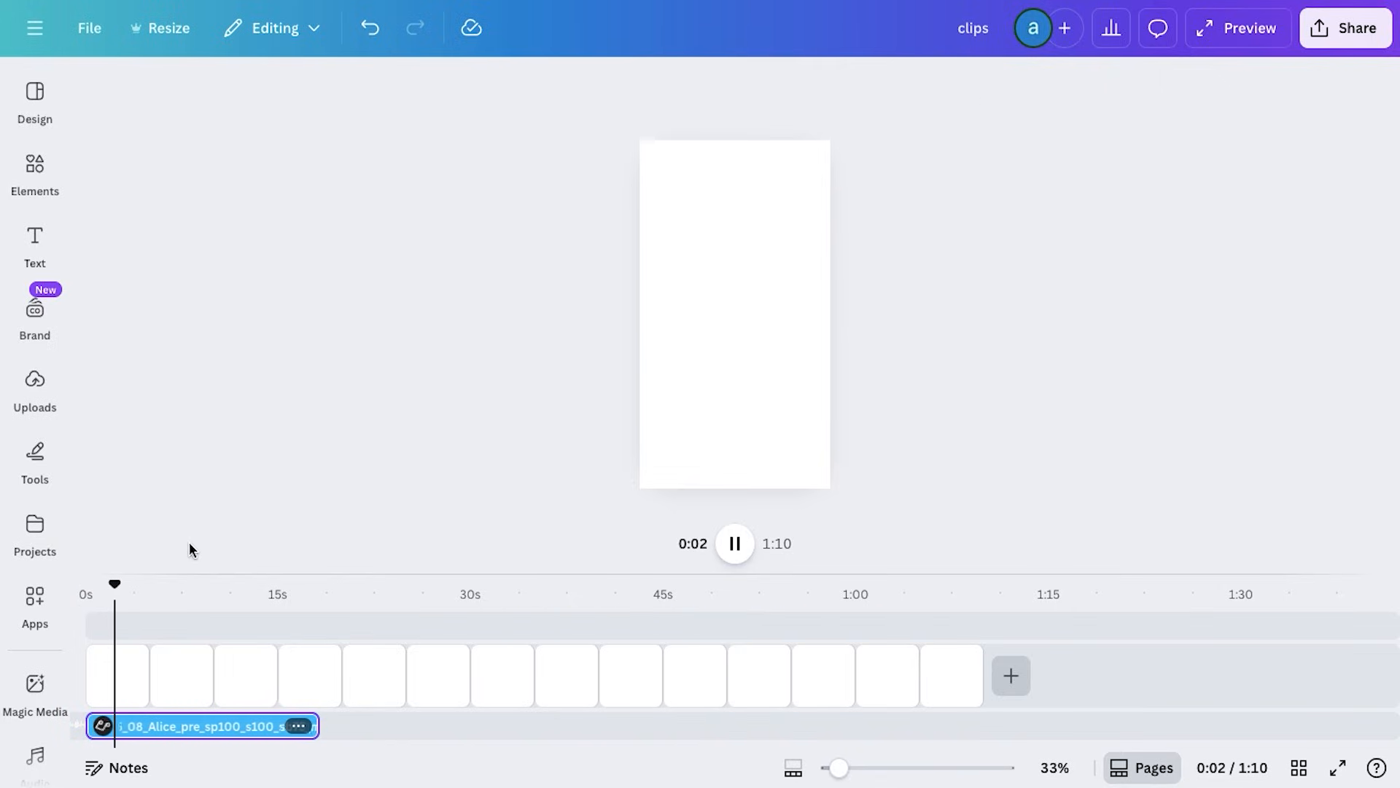
{"action": "key", "text": "space"}
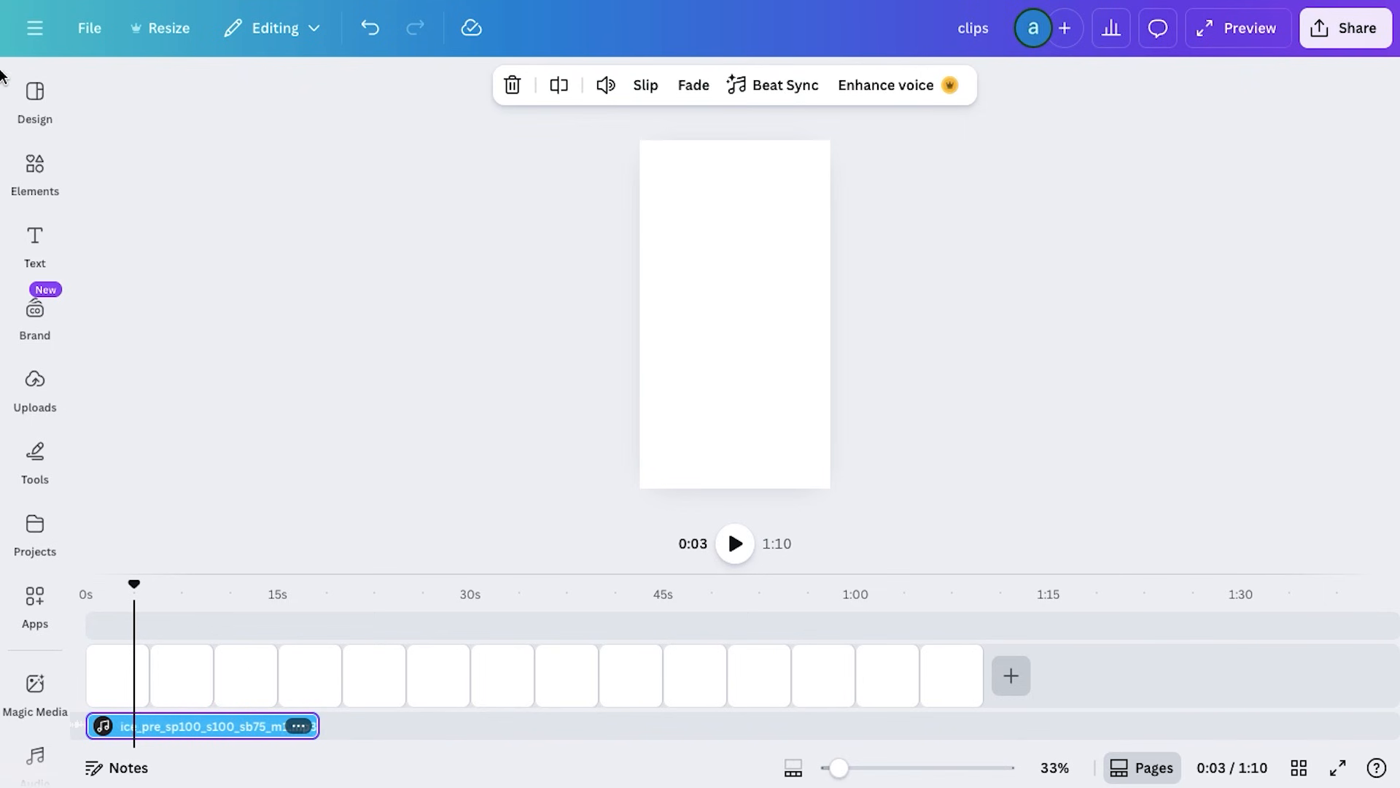
- Check the file names of the first two uploaded videos and place clip1.mp4 in the first blank clip
{"action": "left_click", "coordinate": [35, 386]}
{"action": "left_click", "coordinate": [149, 320]}
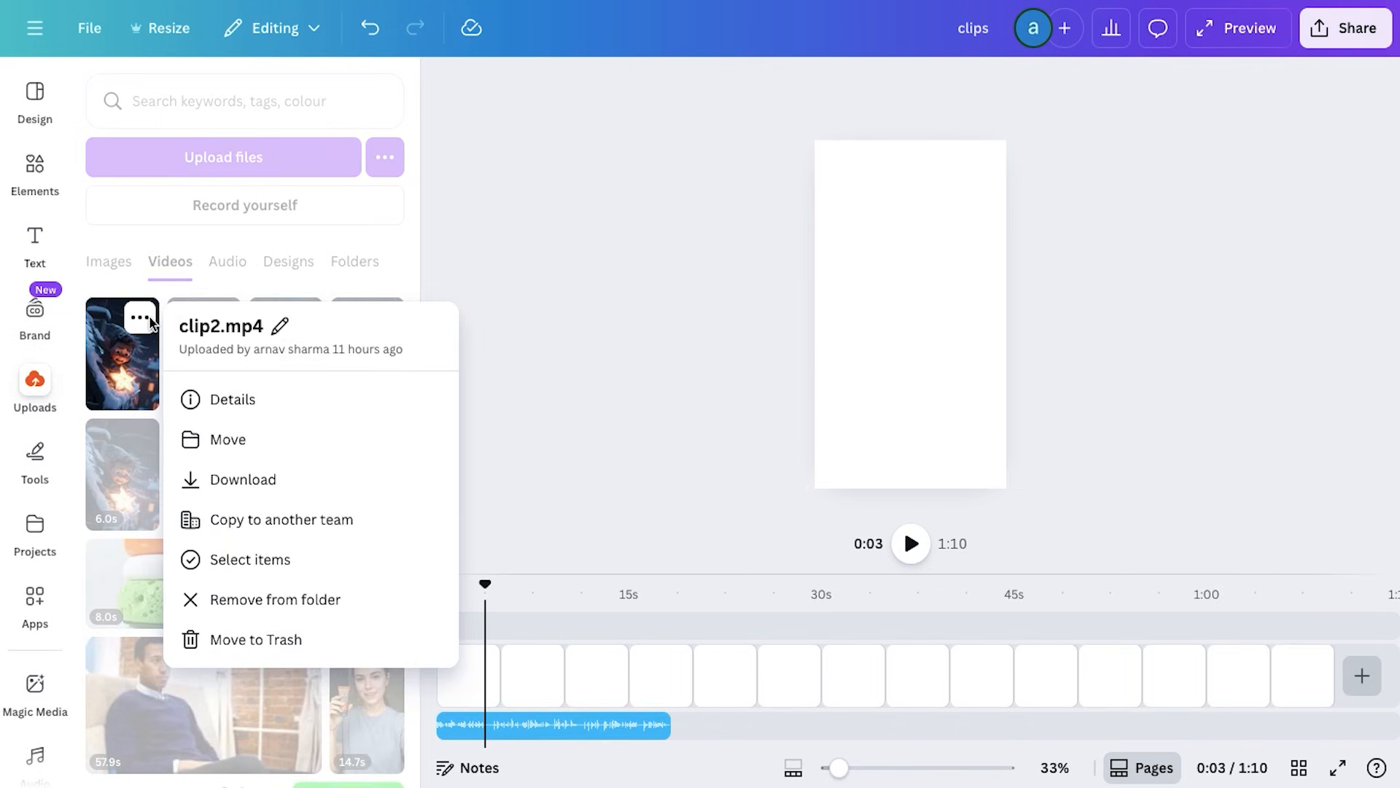
{"action": "left_click", "coordinate": [525, 305]}
{"action": "left_click", "coordinate": [233, 320]}
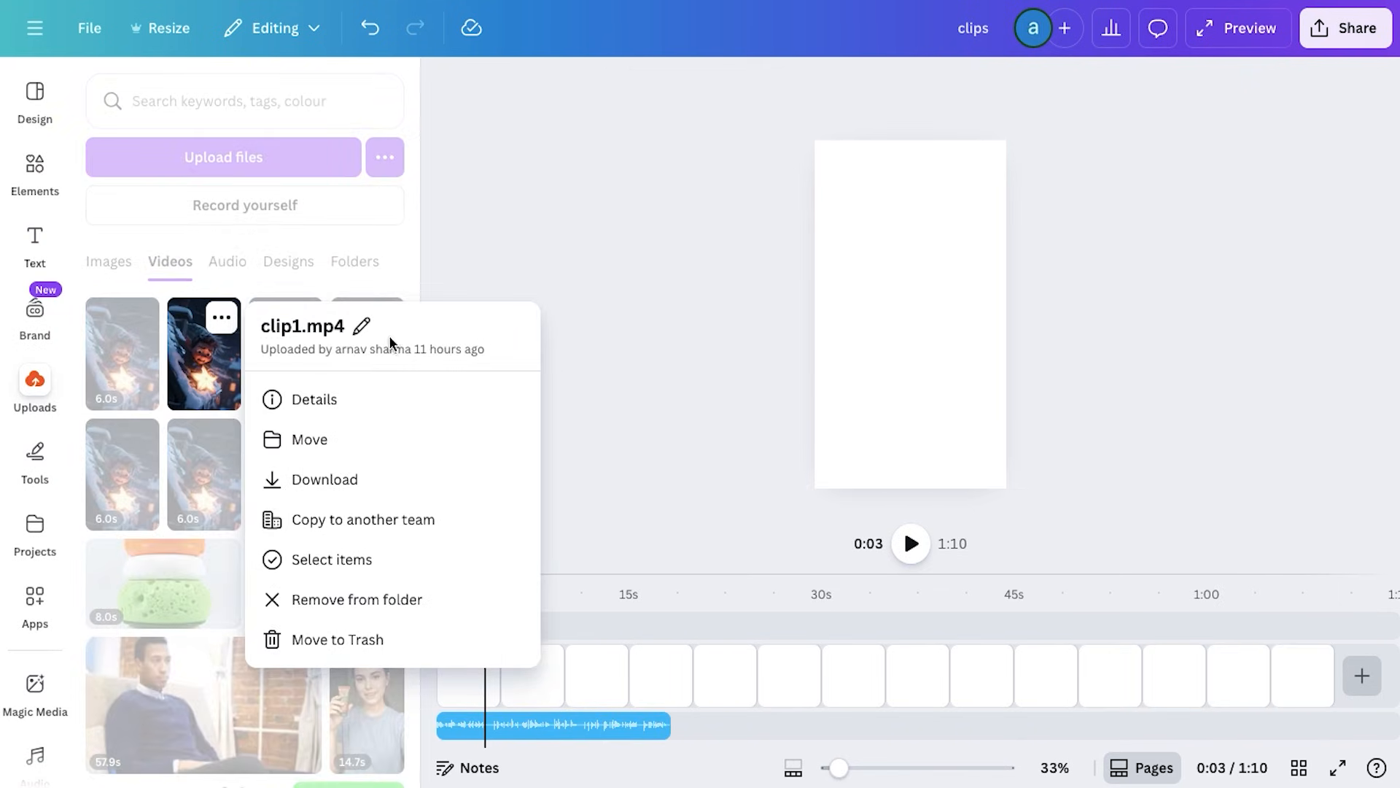
{"action": "left_click", "coordinate": [485, 309]}
{"action": "left_click_drag", "start_coordinate": [213, 375], "coordinate": [463, 668]}
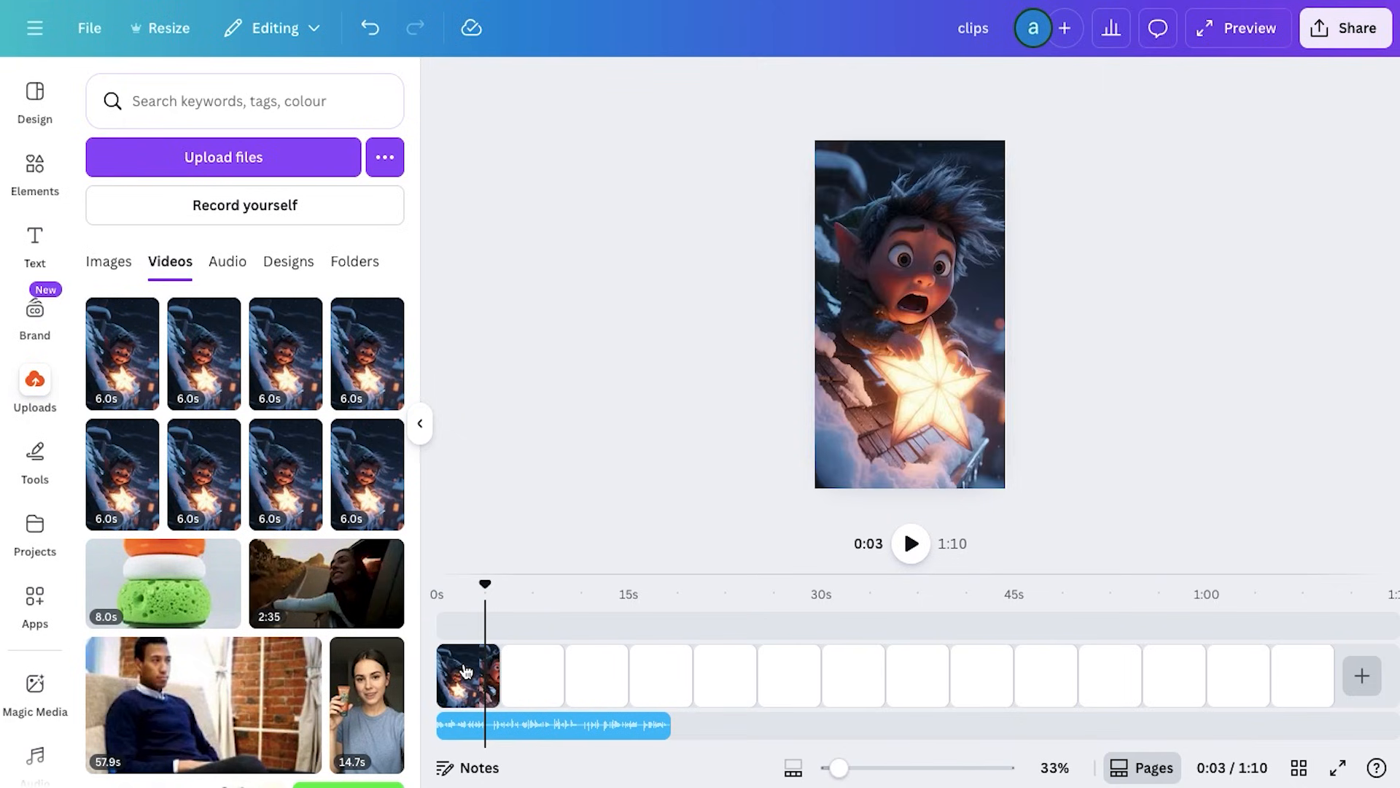
- Play the first clip with the voiceover from the start and trim its end to 4.0 s
{"action": "left_click_drag", "start_coordinate": [484, 587], "coordinate": [426, 583]}
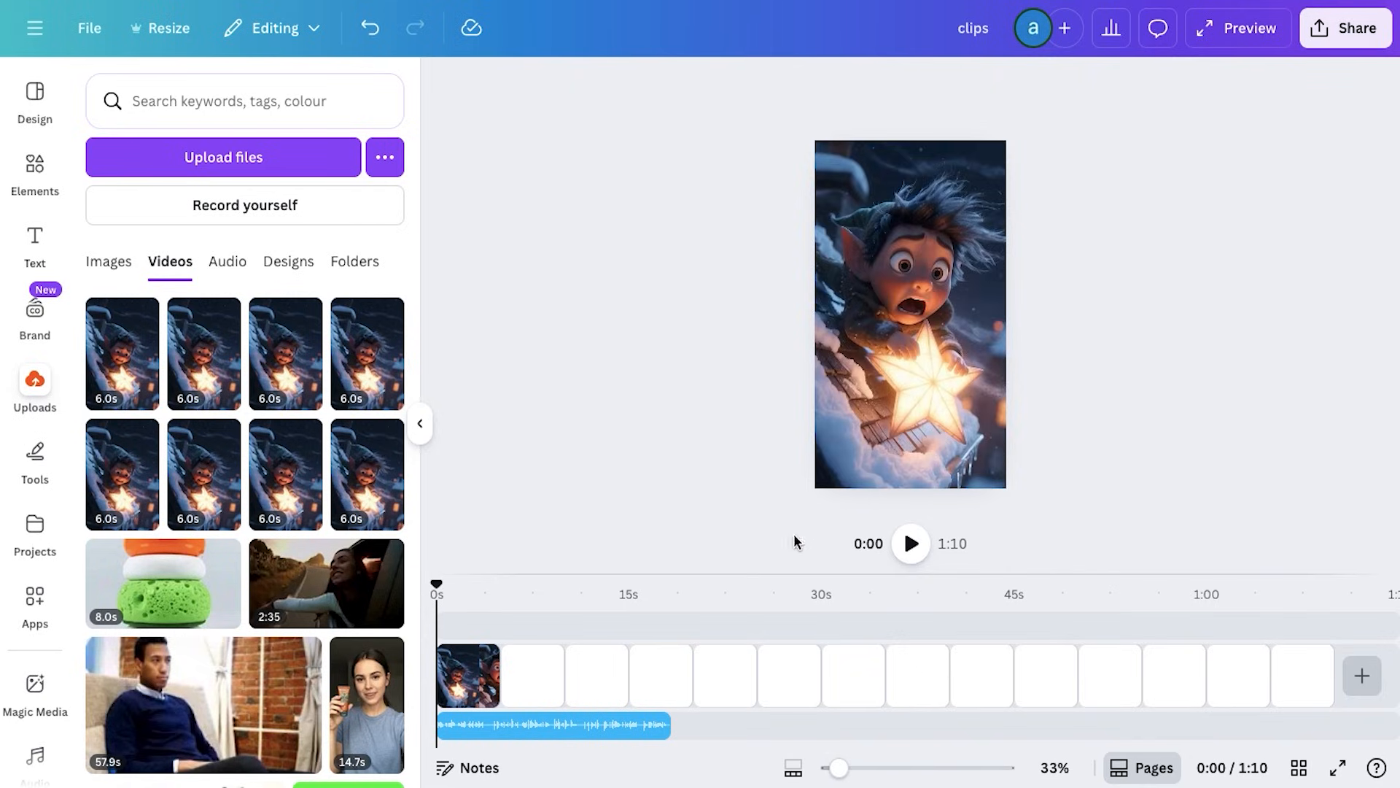
{"action": "left_click", "coordinate": [909, 556]}
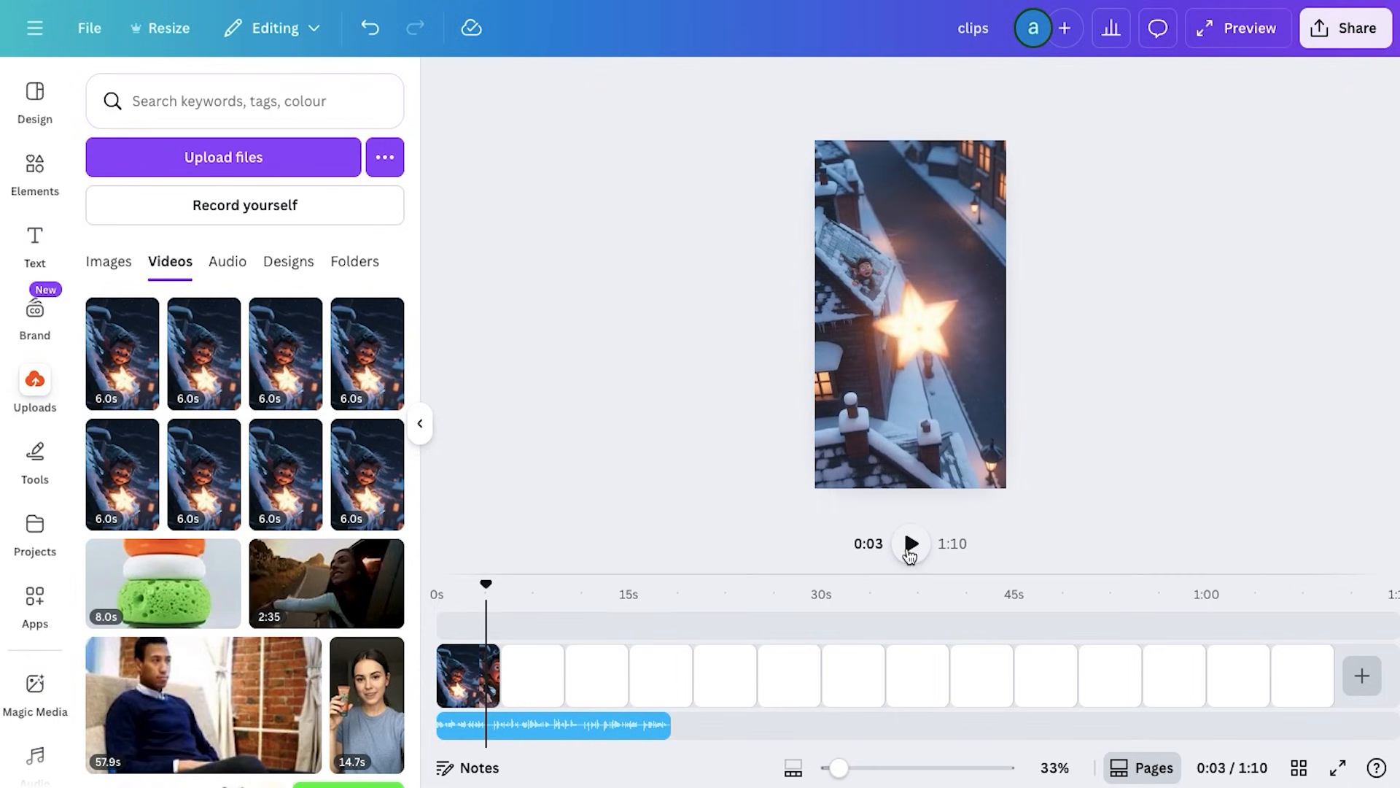
{"action": "left_click", "coordinate": [910, 554]}
{"action": "left_click", "coordinate": [909, 554]}
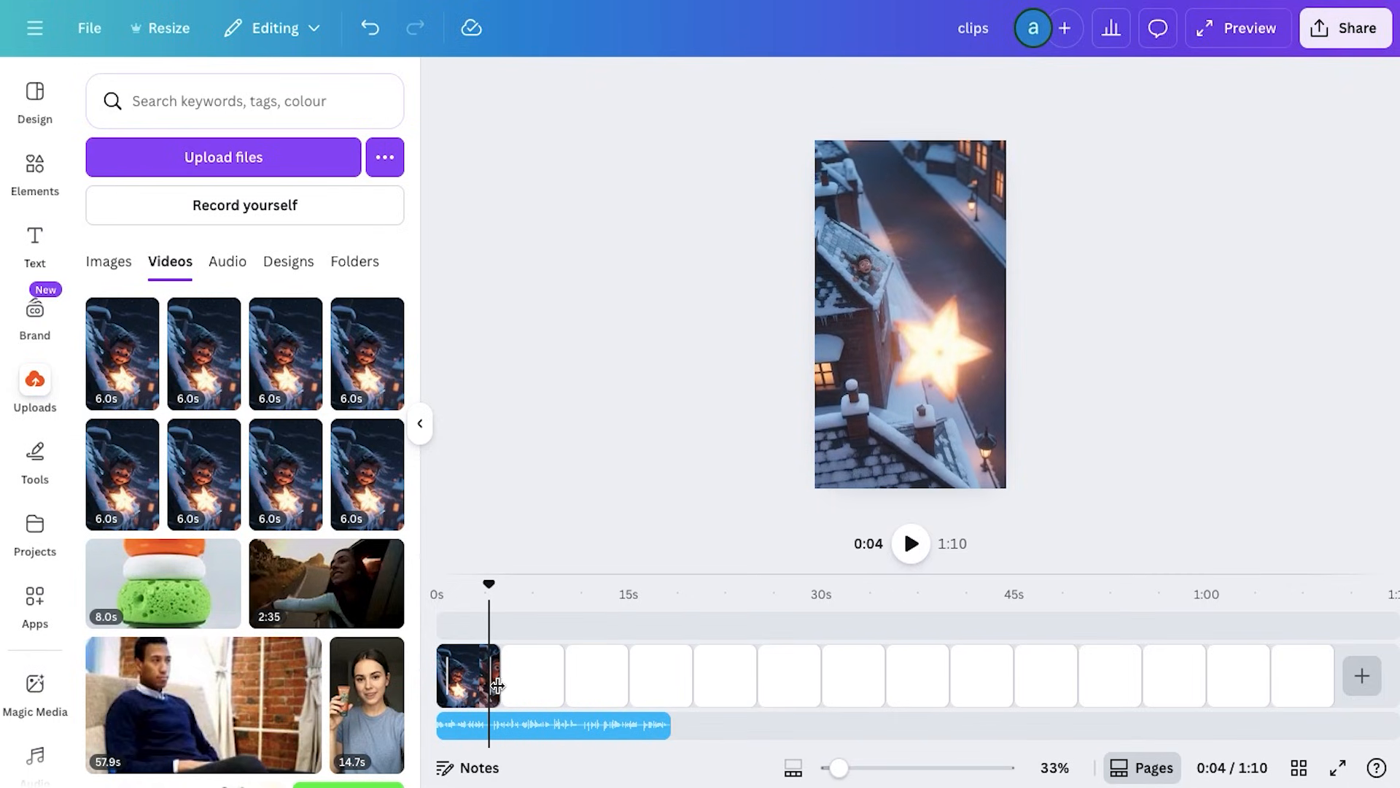
{"action": "left_click_drag", "start_coordinate": [496, 684], "coordinate": [490, 684]}
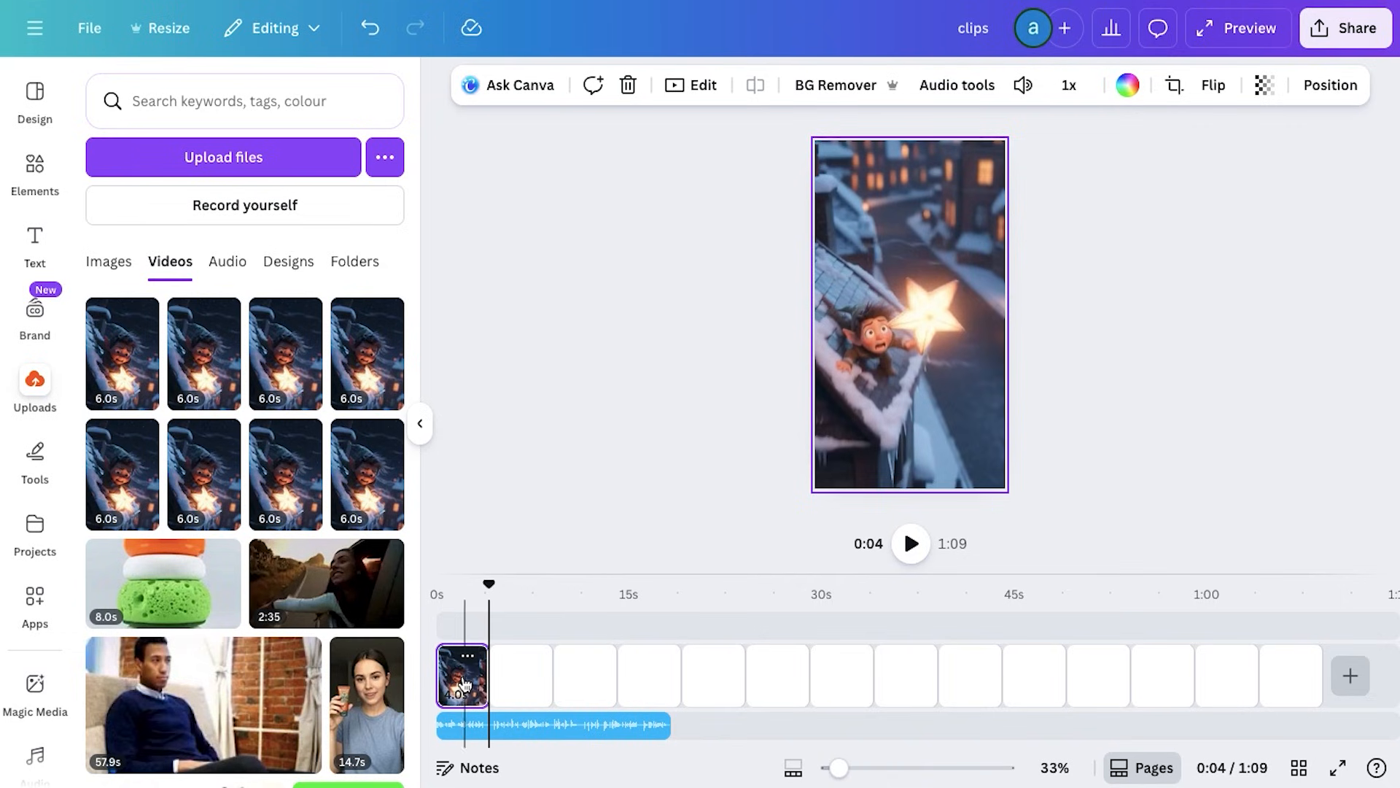
- Lower the volume of the first clip to 26
{"action": "left_click", "coordinate": [463, 684]}
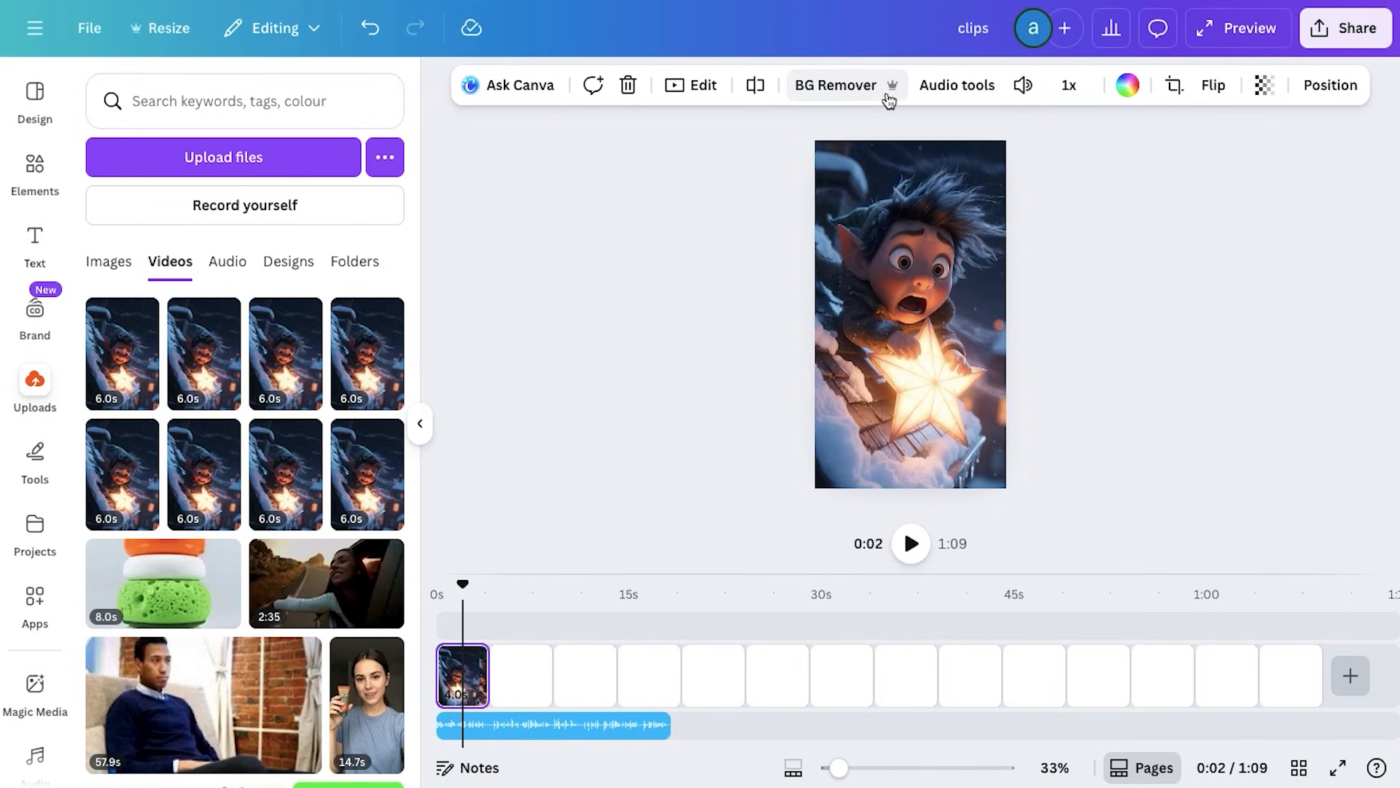
{"action": "left_click", "coordinate": [1022, 86]}
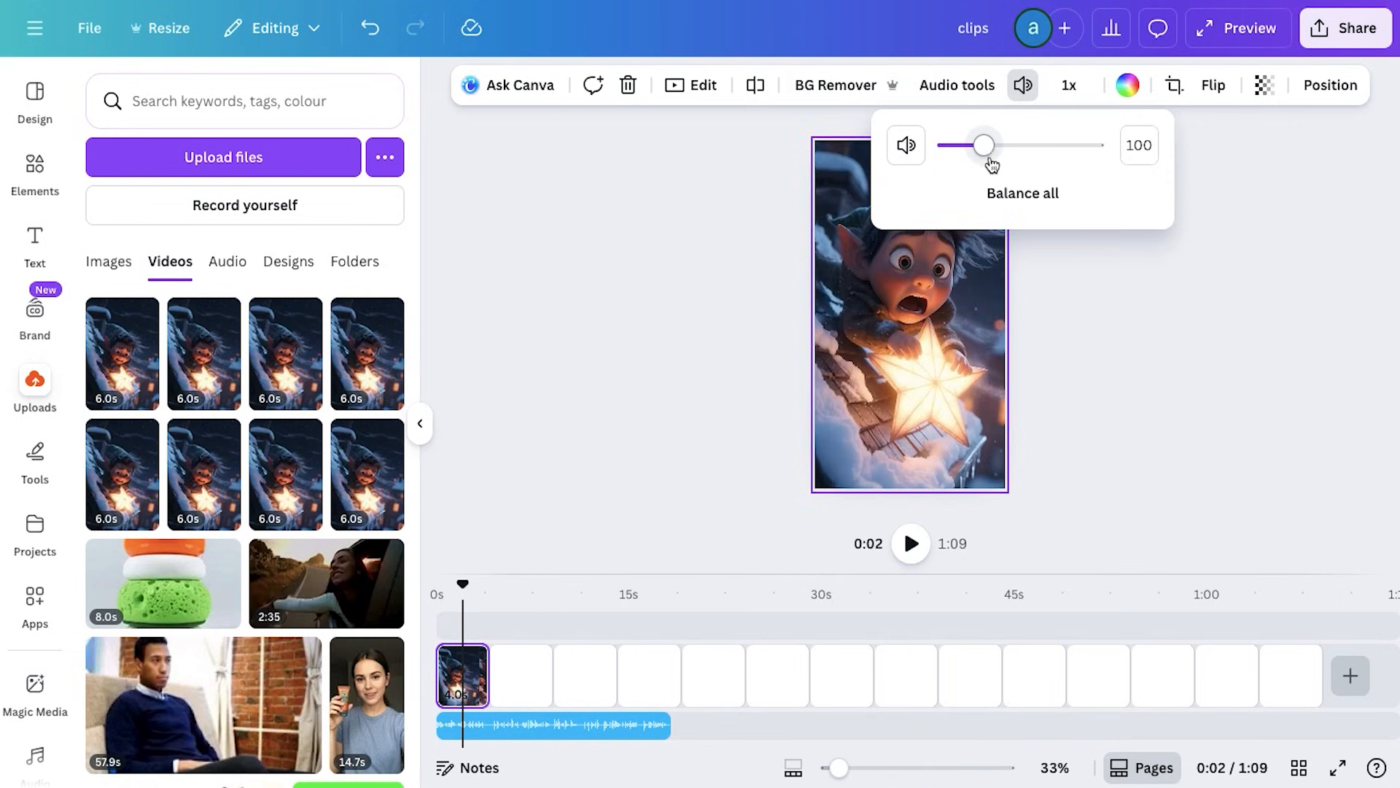
{"action": "left_click_drag", "start_coordinate": [990, 160], "coordinate": [970, 159]}
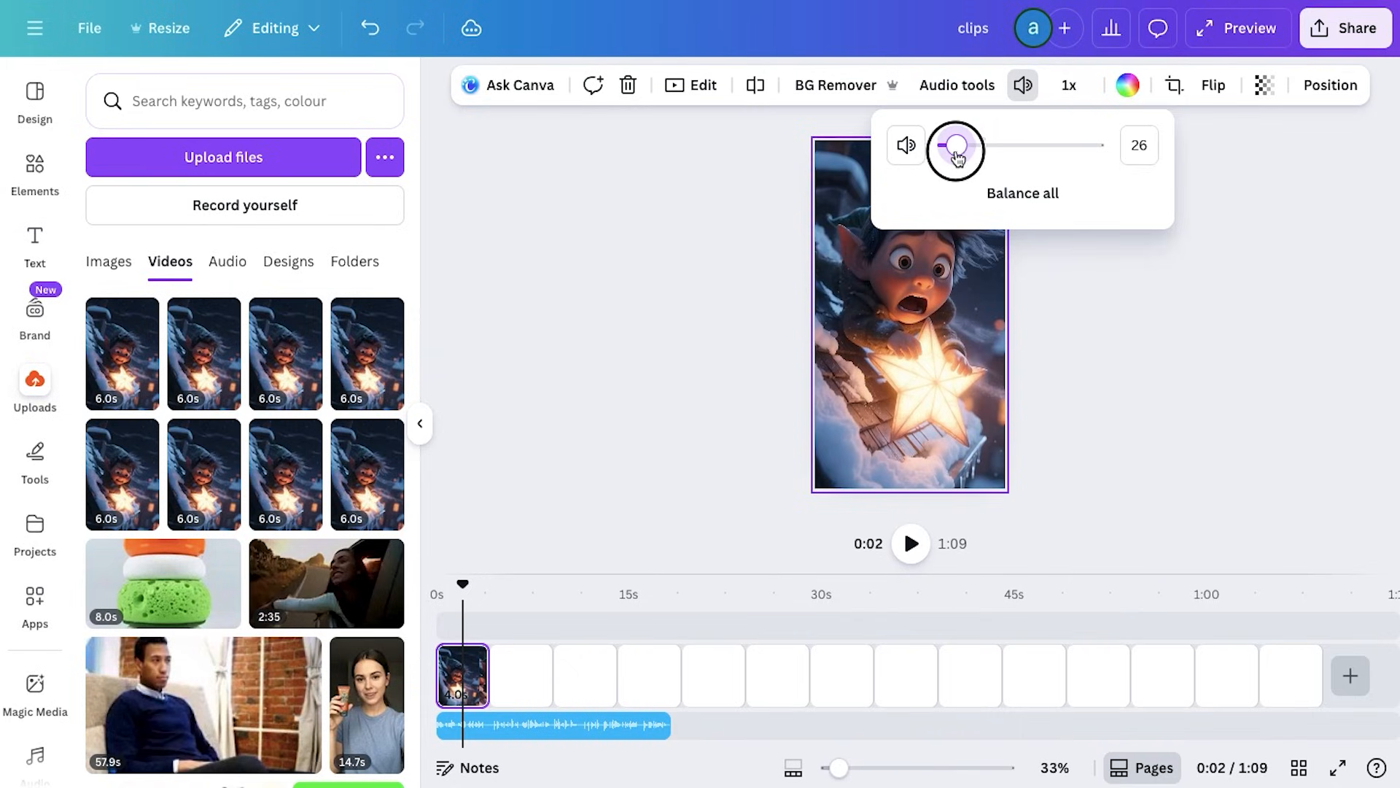
{"action": "left_click", "coordinate": [635, 409]}
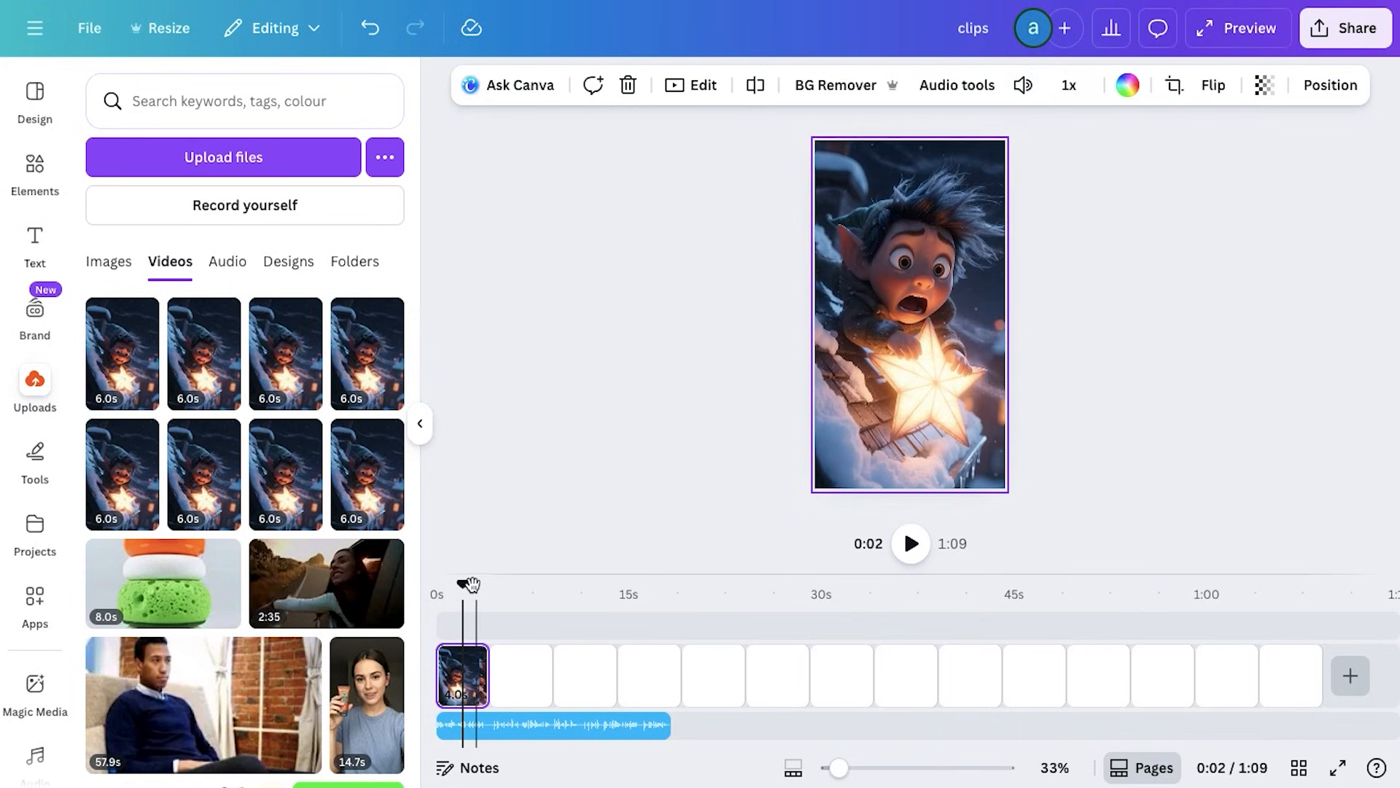
- Play the timeline from the start to check the first clip's volume against the voiceover
{"action": "left_click_drag", "start_coordinate": [462, 584], "coordinate": [434, 581]}
{"action": "key", "text": "space"}
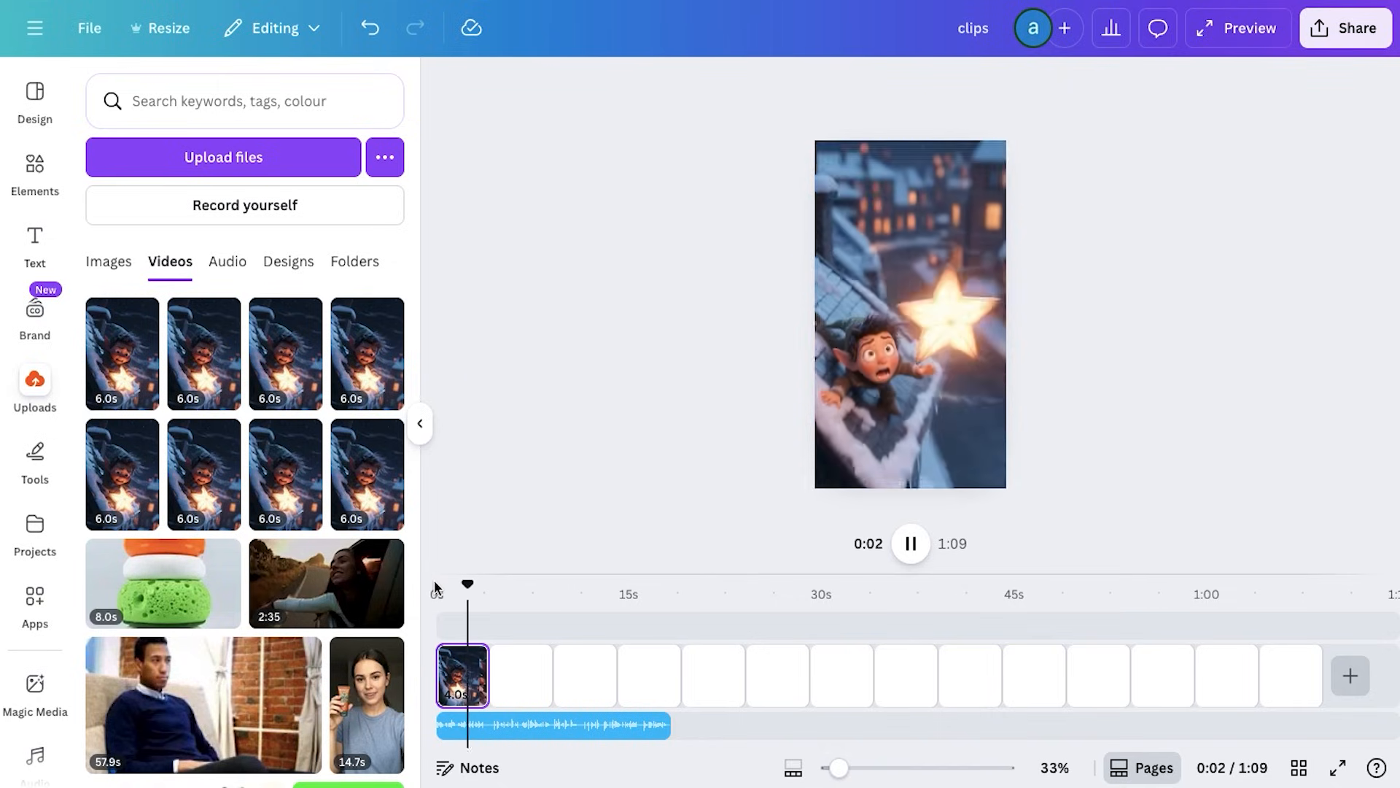
{"action": "key", "text": "space"}
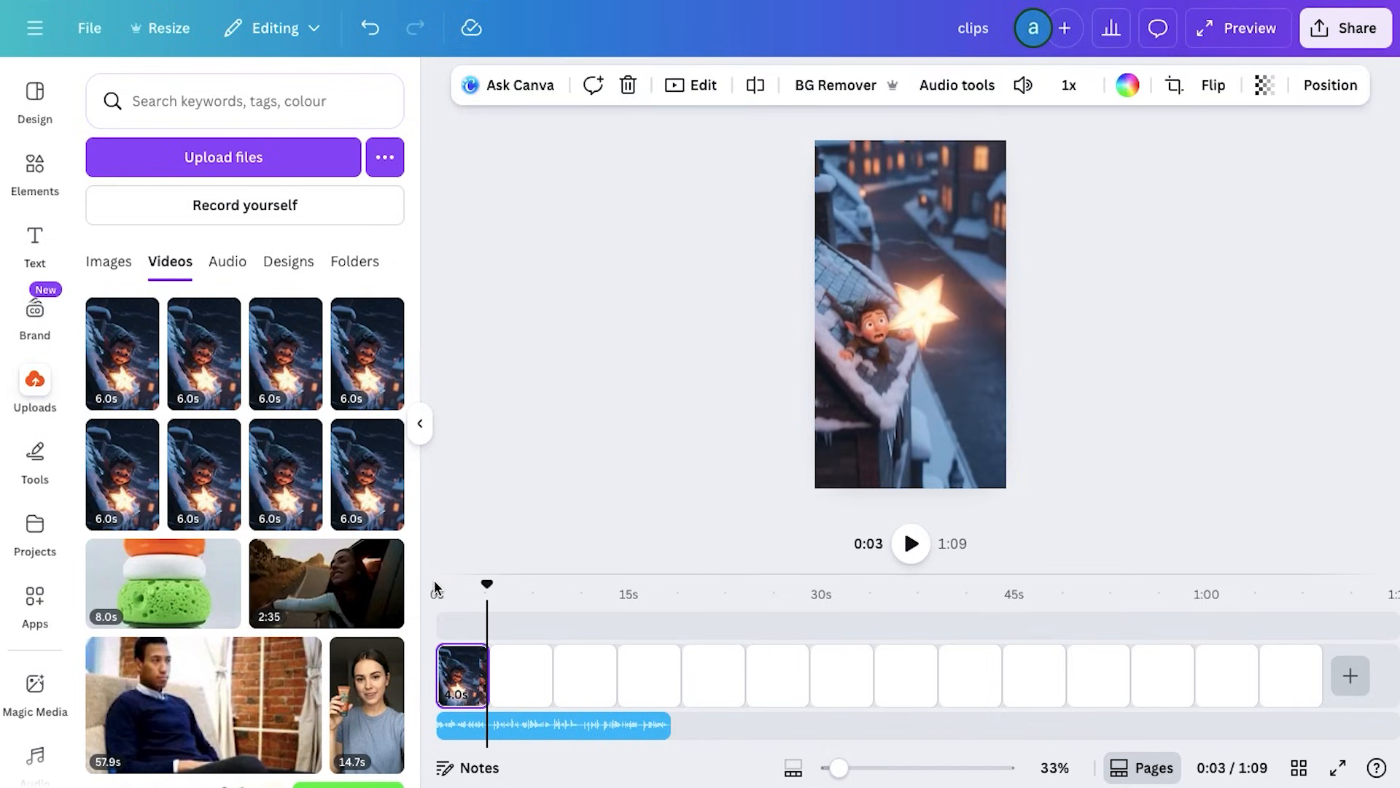
- Place clip2.mp4 in the second blank clip and play it through with the voiceover
{"action": "left_click", "coordinate": [146, 319]}
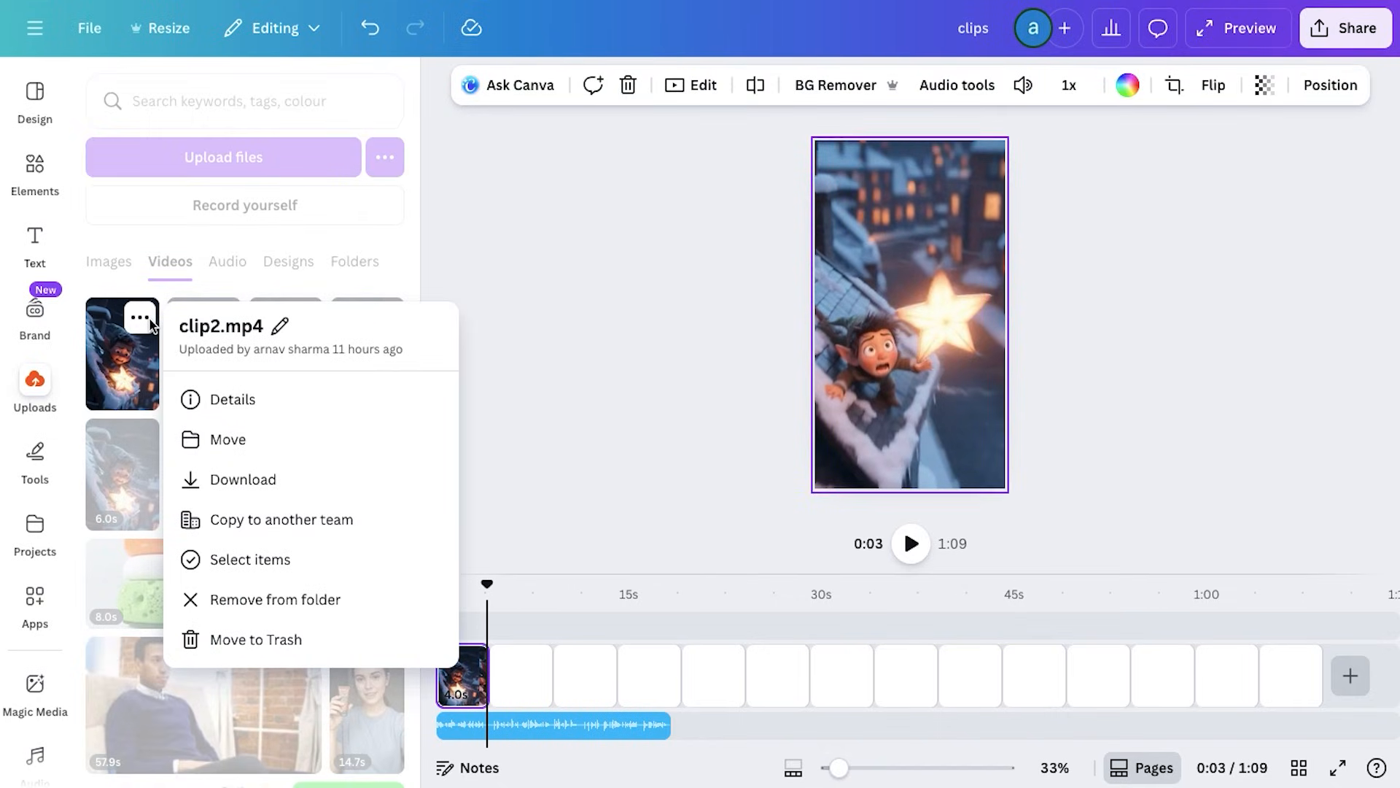
{"action": "left_click", "coordinate": [547, 313]}
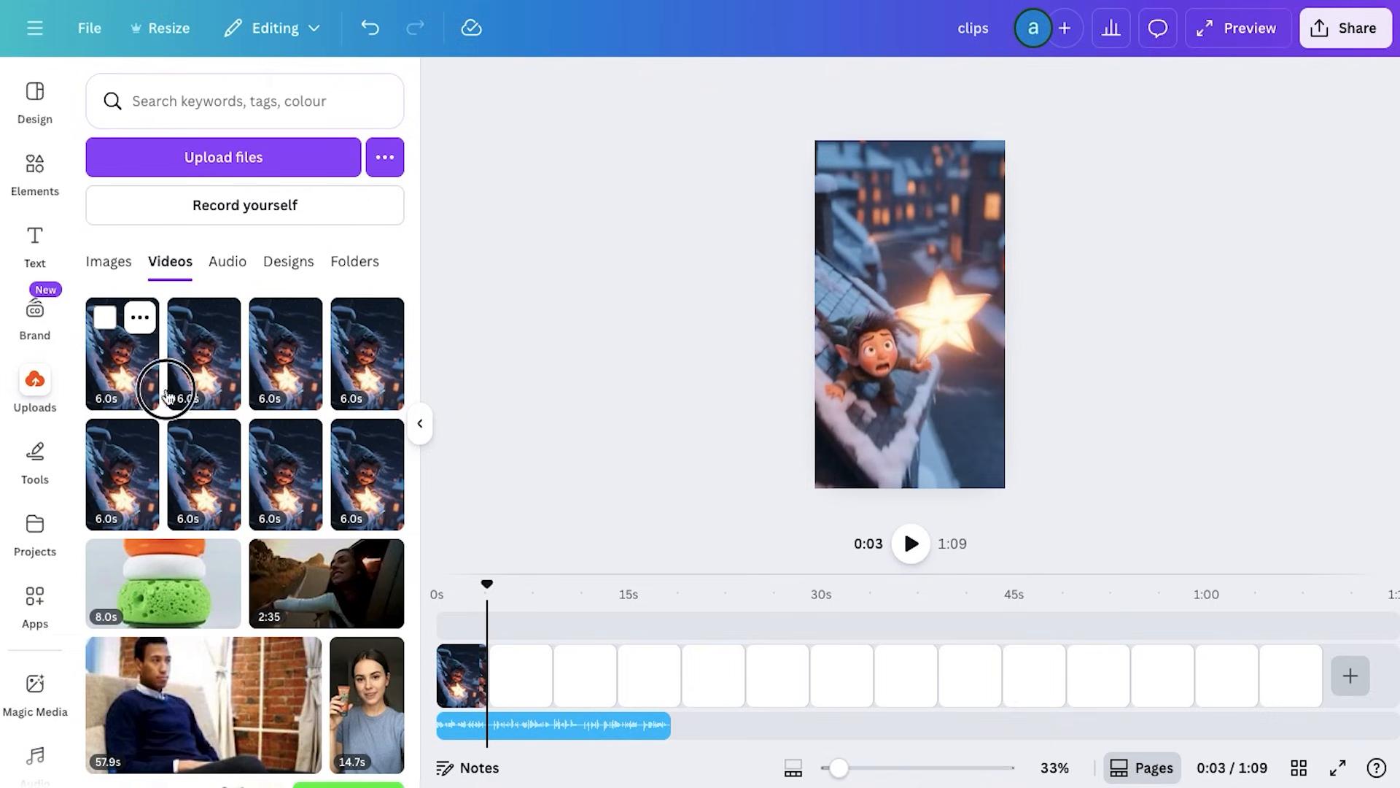
{"action": "left_click_drag", "start_coordinate": [166, 394], "coordinate": [522, 680]}
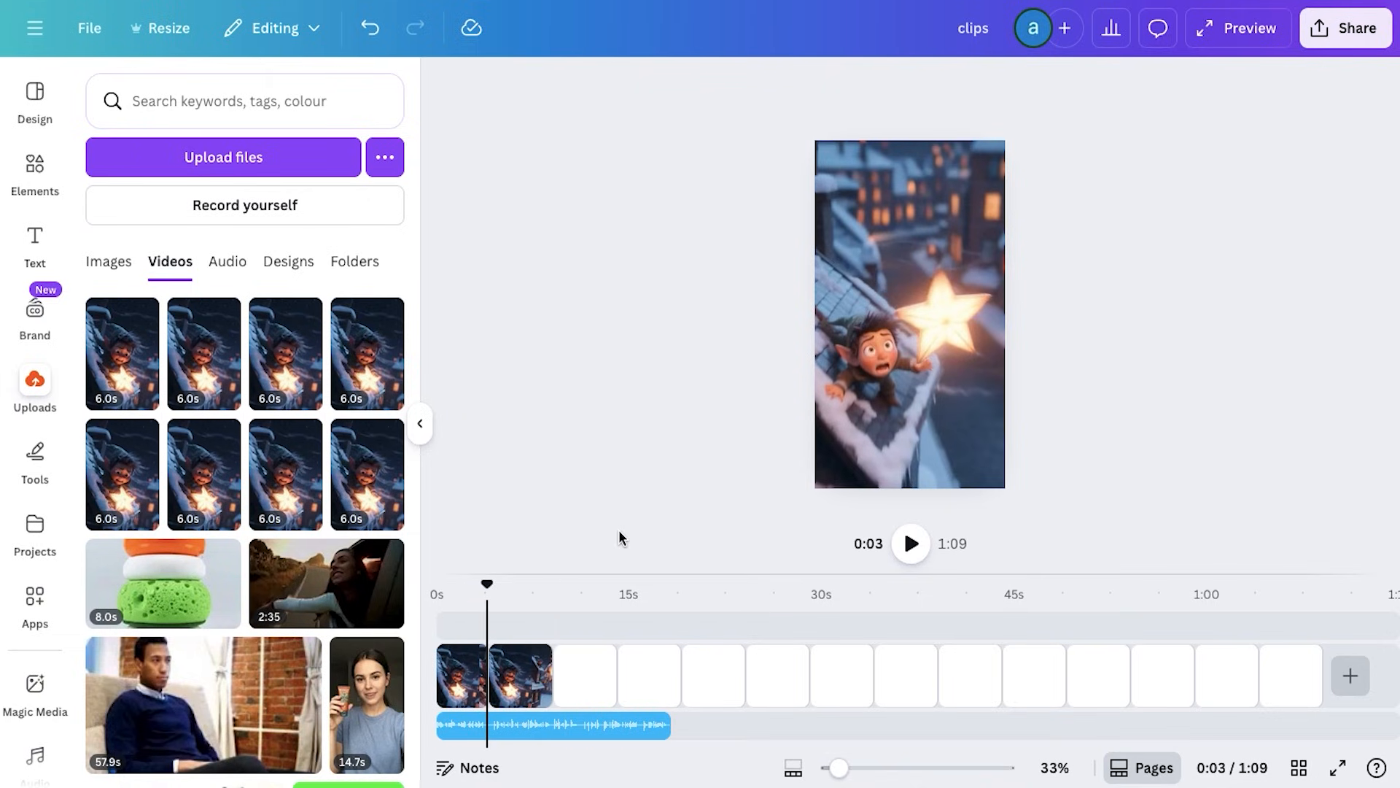
{"action": "left_click", "coordinate": [911, 544]}
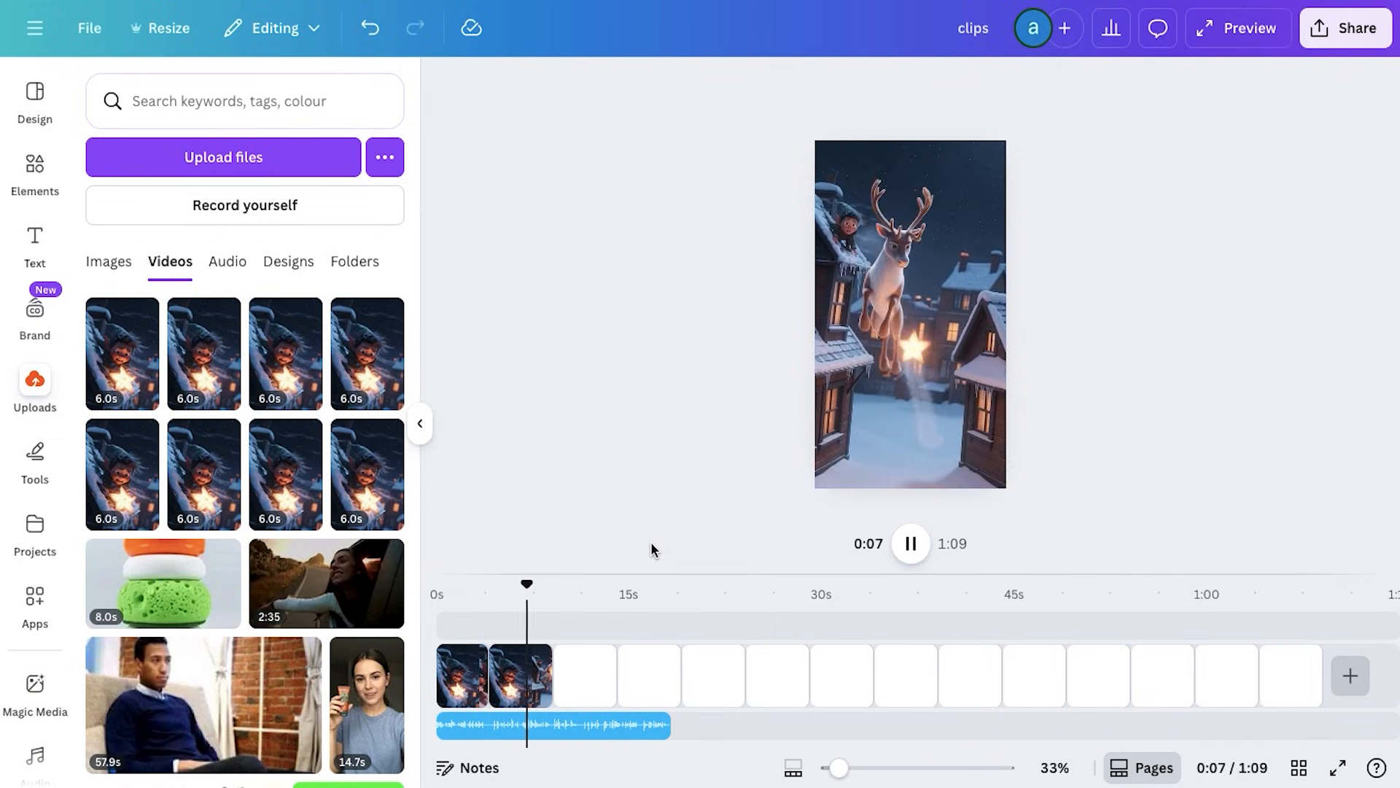
{"action": "key", "text": "space"}
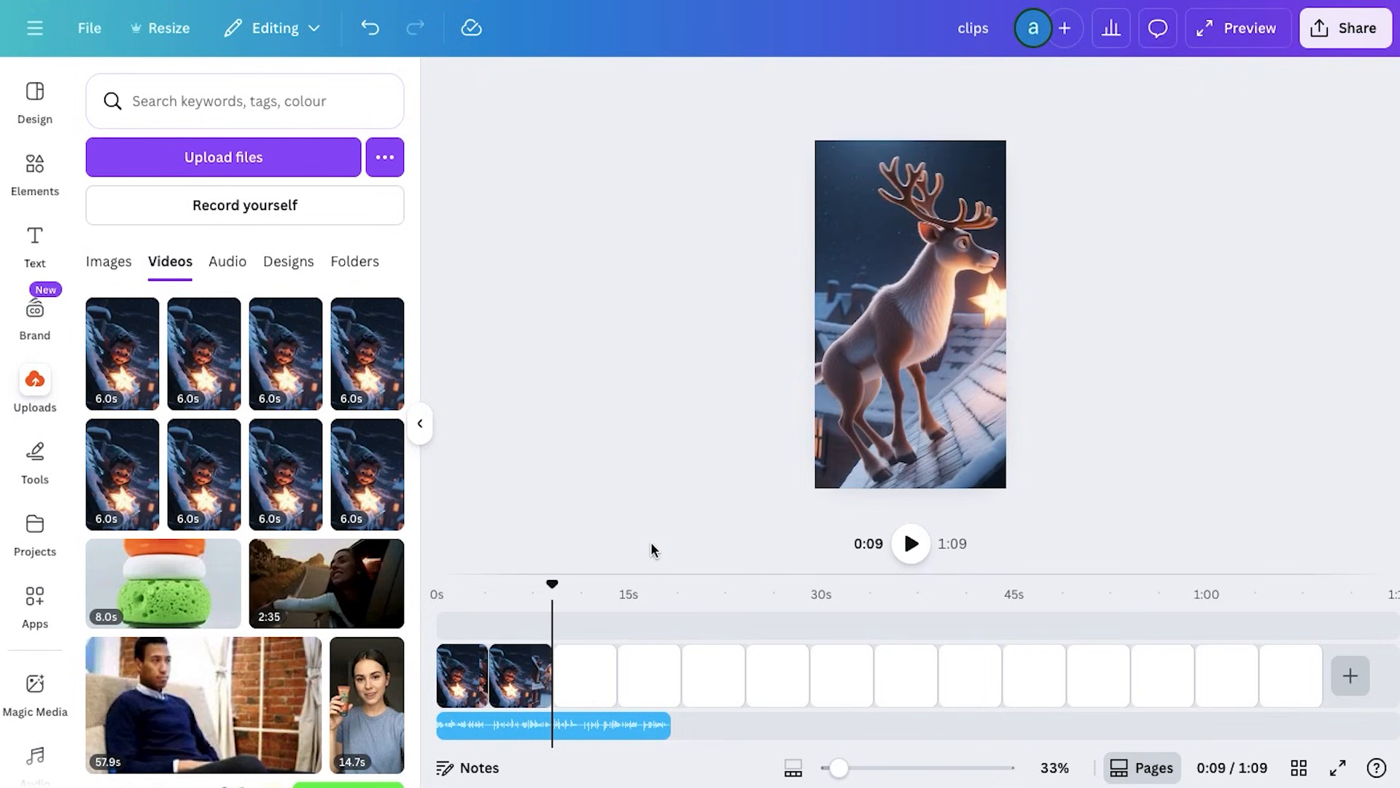
- Fill the third blank clip with the next story video and extend its end to 6.0 s
{"action": "left_click_drag", "start_coordinate": [594, 585], "coordinate": [555, 585]}
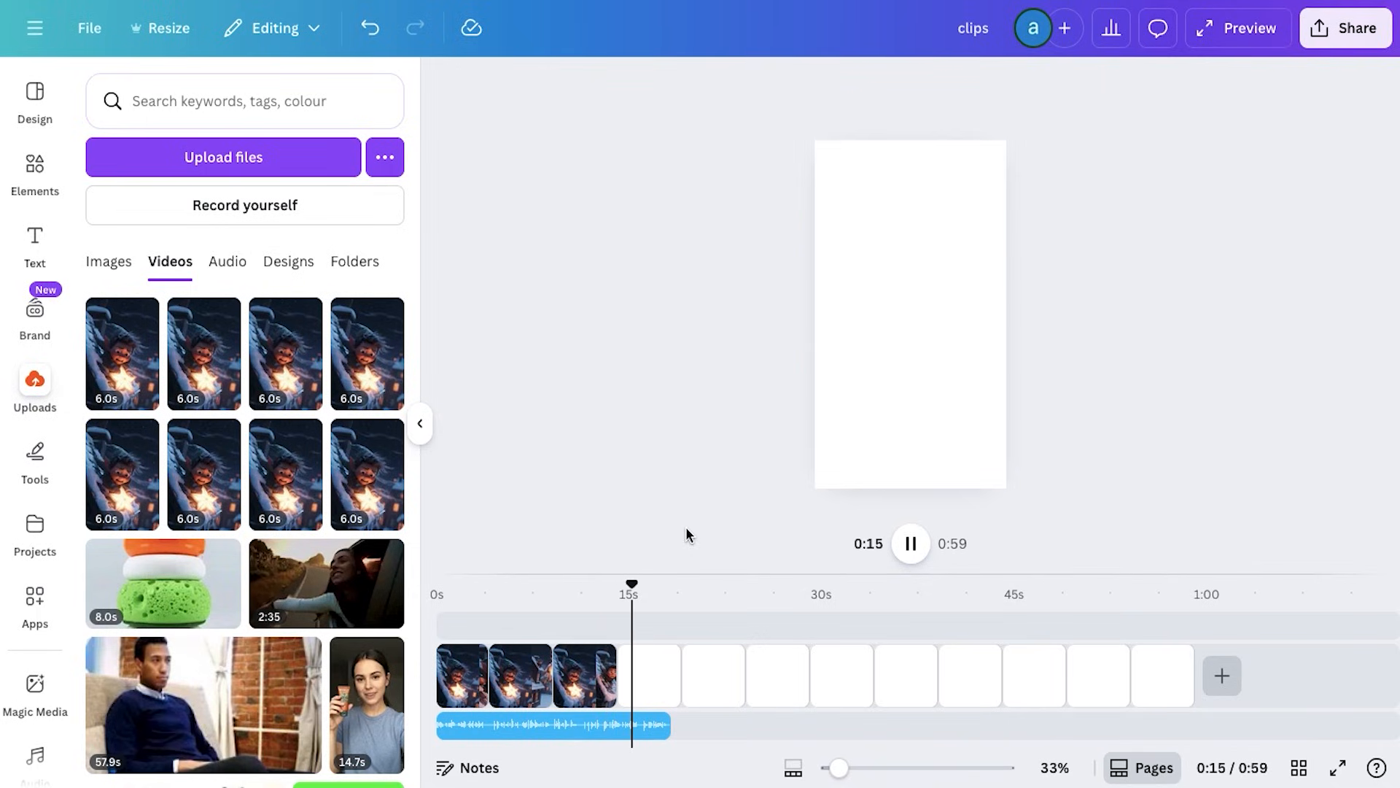
{"action": "key", "text": "space"}
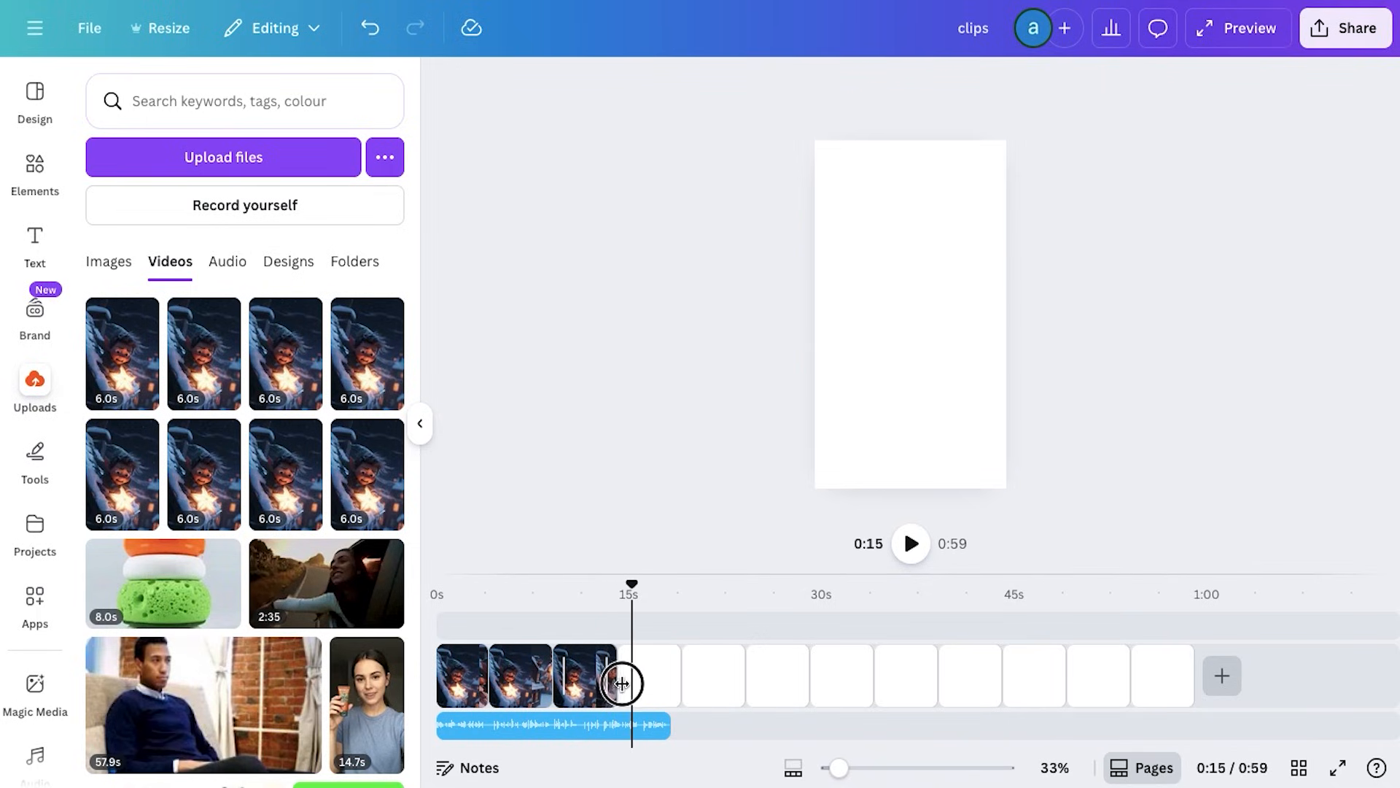
{"action": "left_click_drag", "start_coordinate": [622, 683], "coordinate": [654, 687]}
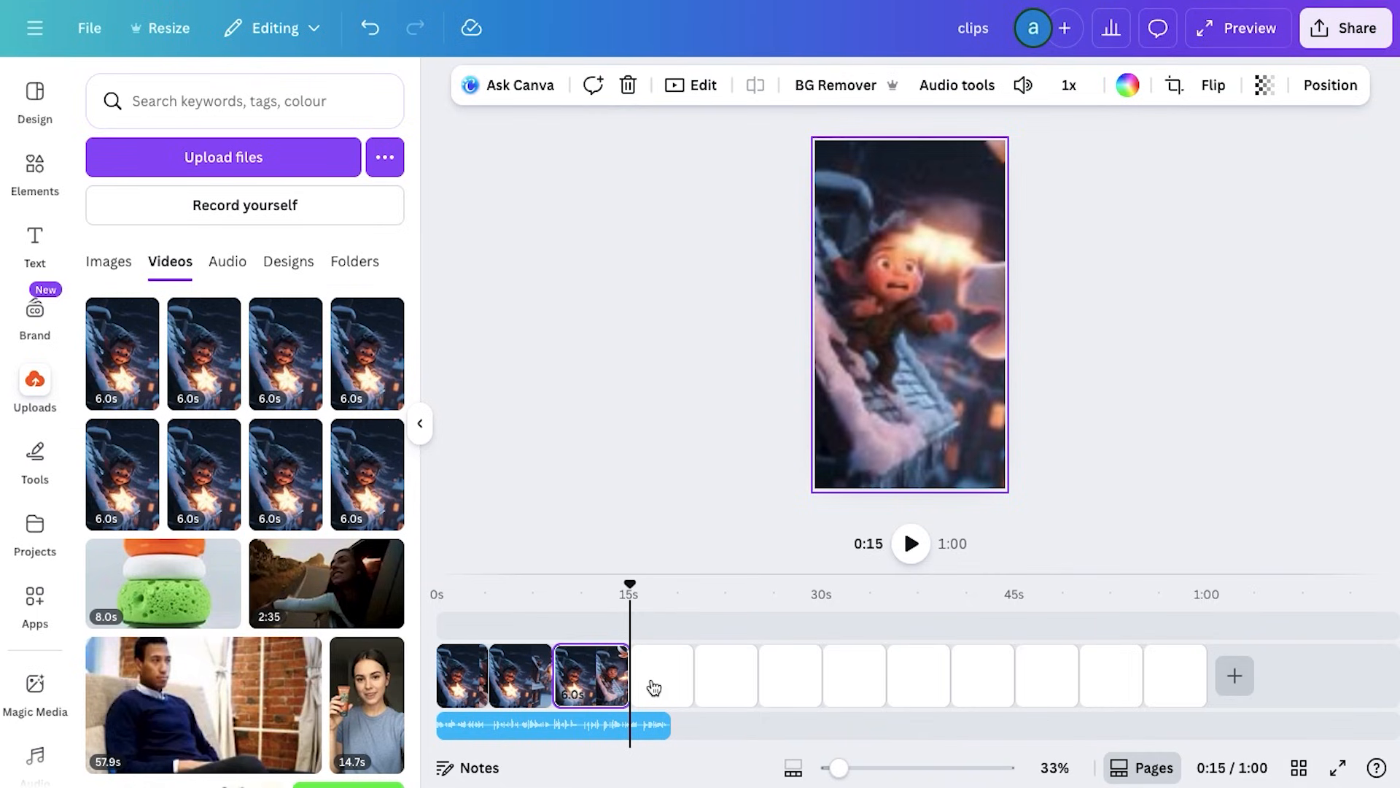
- Play the third clip, trim its start so it lasts 4.6 s, and move the playhead back to the first clip
{"action": "left_click", "coordinate": [565, 589]}
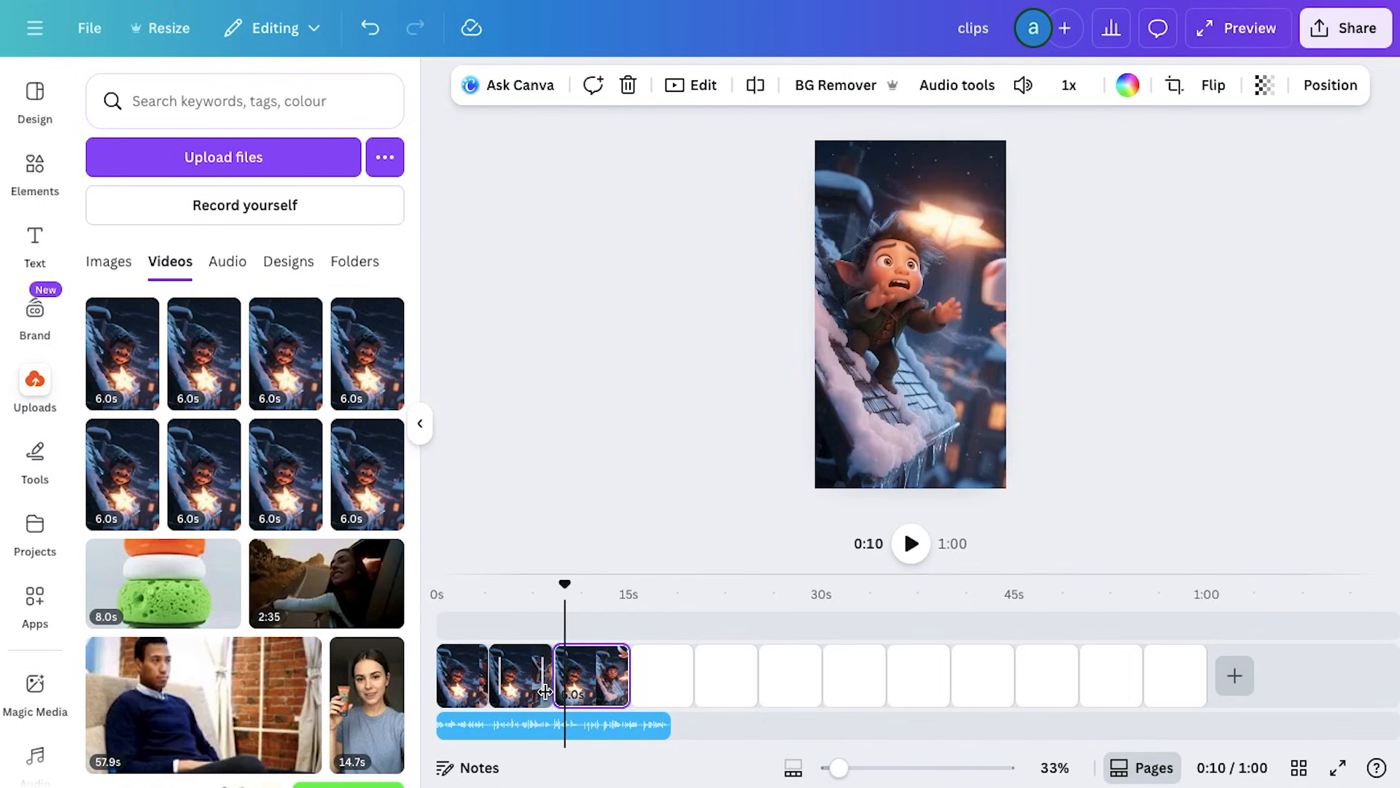
{"action": "key", "text": "space"}
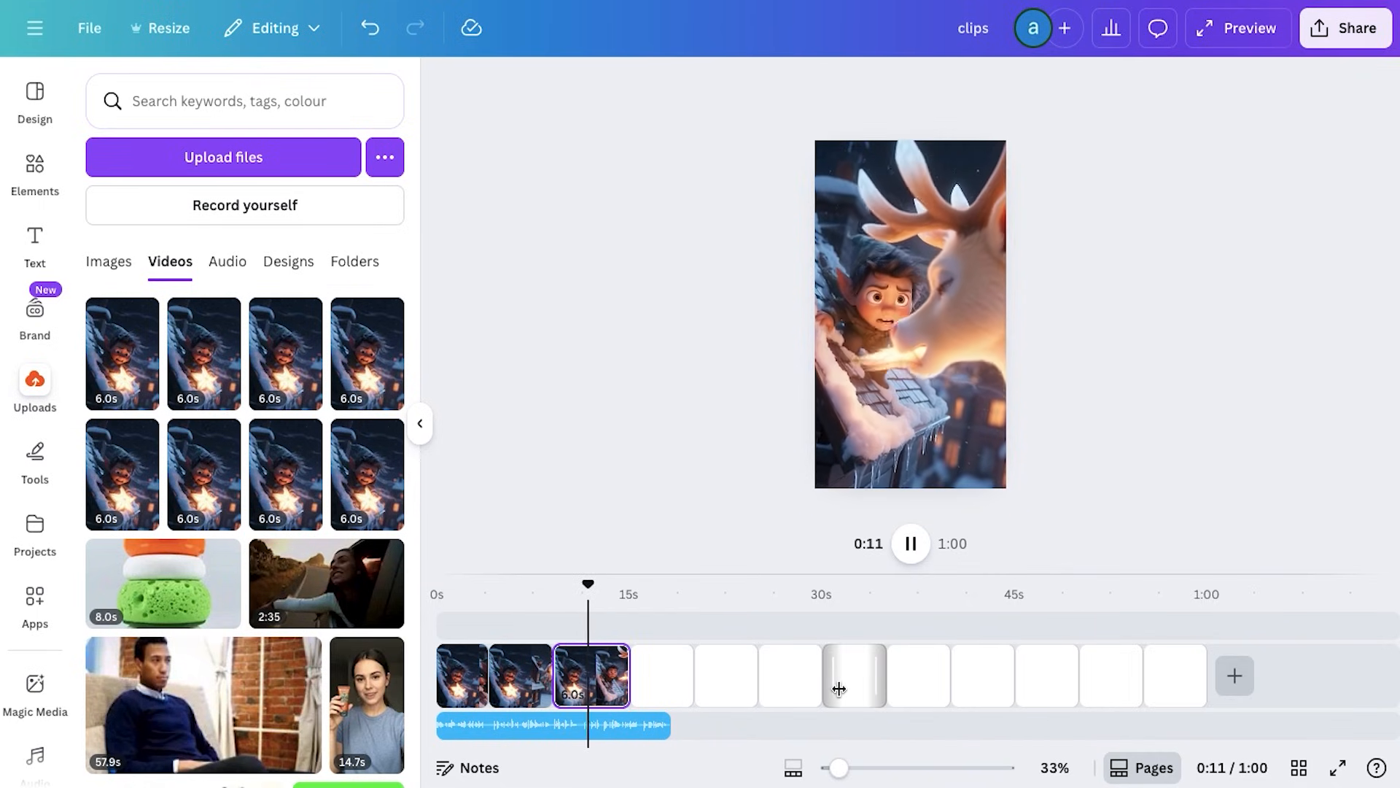
{"action": "left_click", "coordinate": [596, 693]}
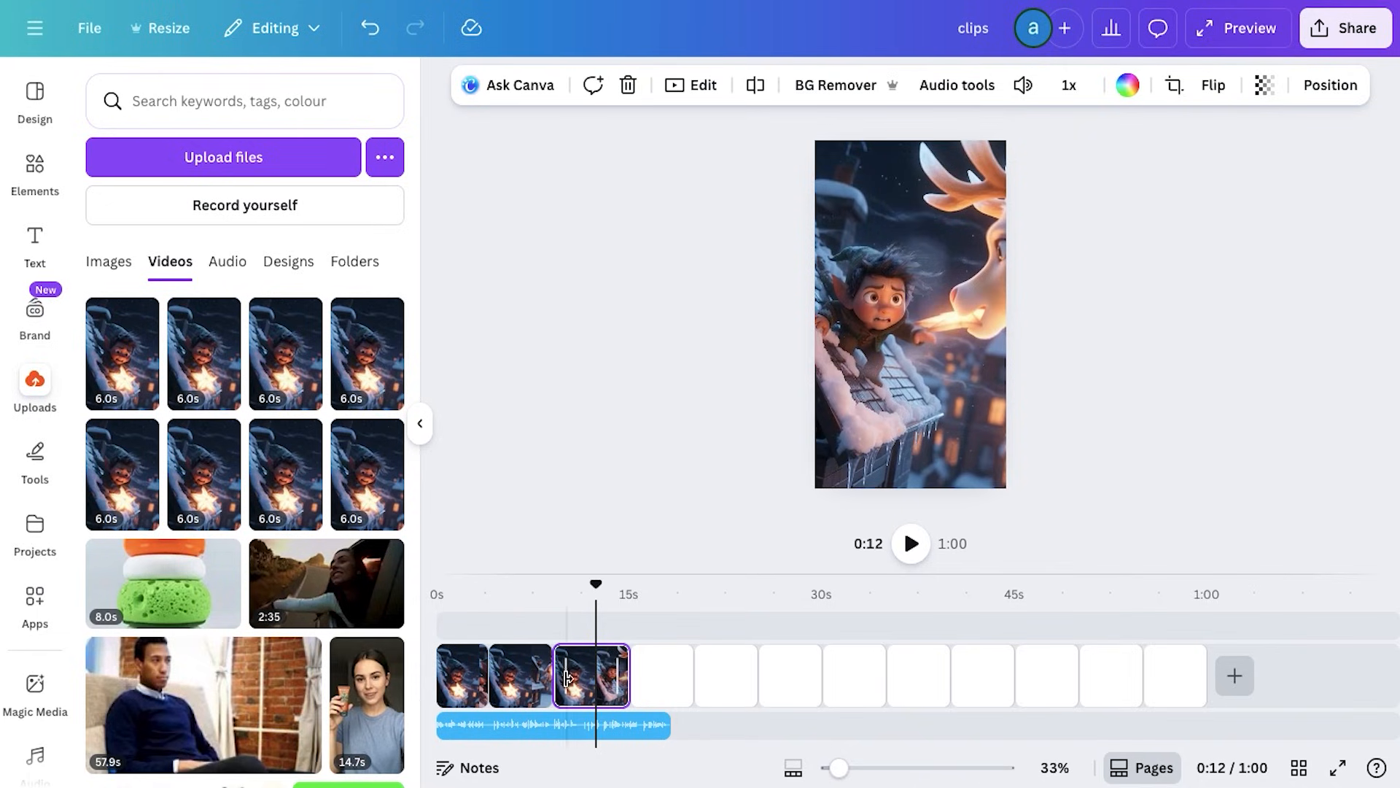
{"action": "left_click_drag", "start_coordinate": [567, 677], "coordinate": [582, 683]}
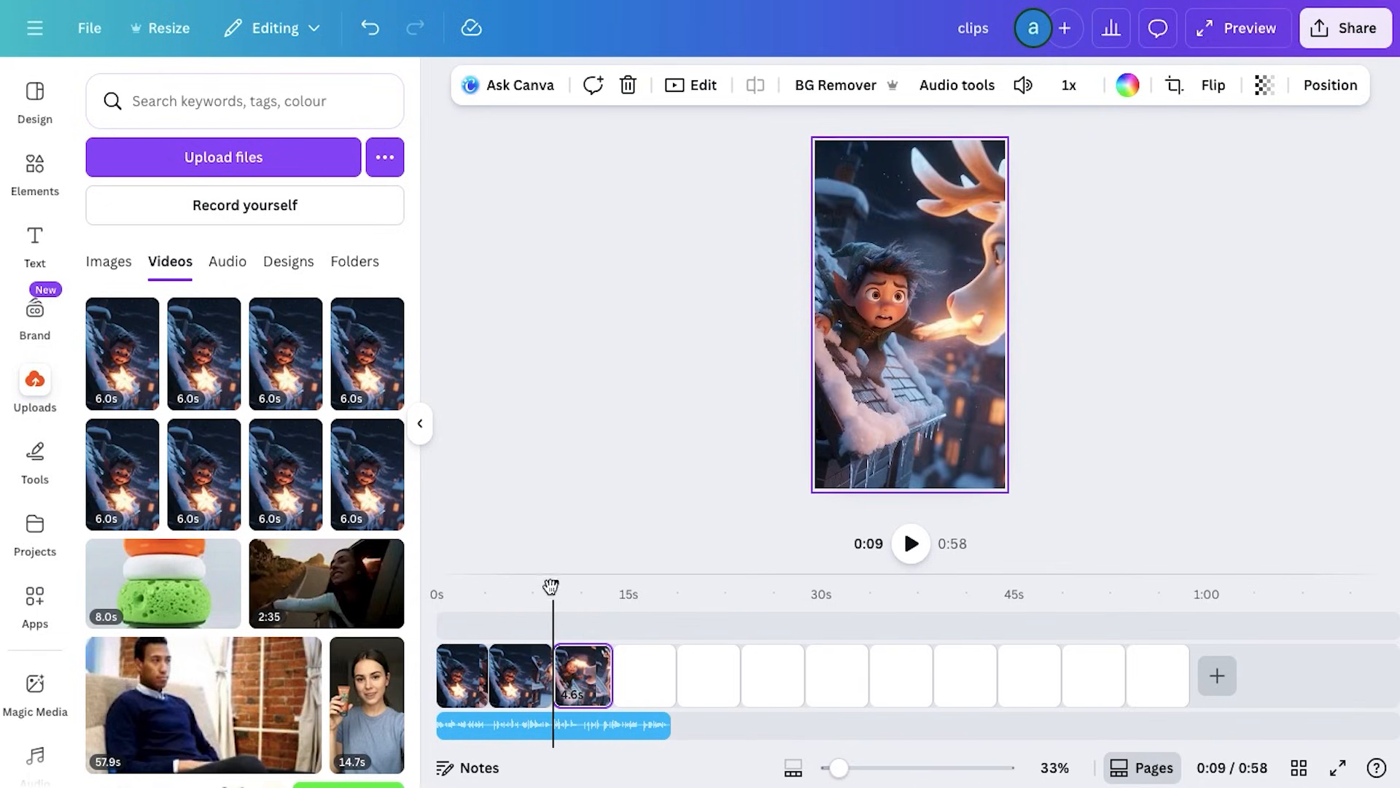
{"action": "left_click_drag", "start_coordinate": [553, 584], "coordinate": [473, 580]}
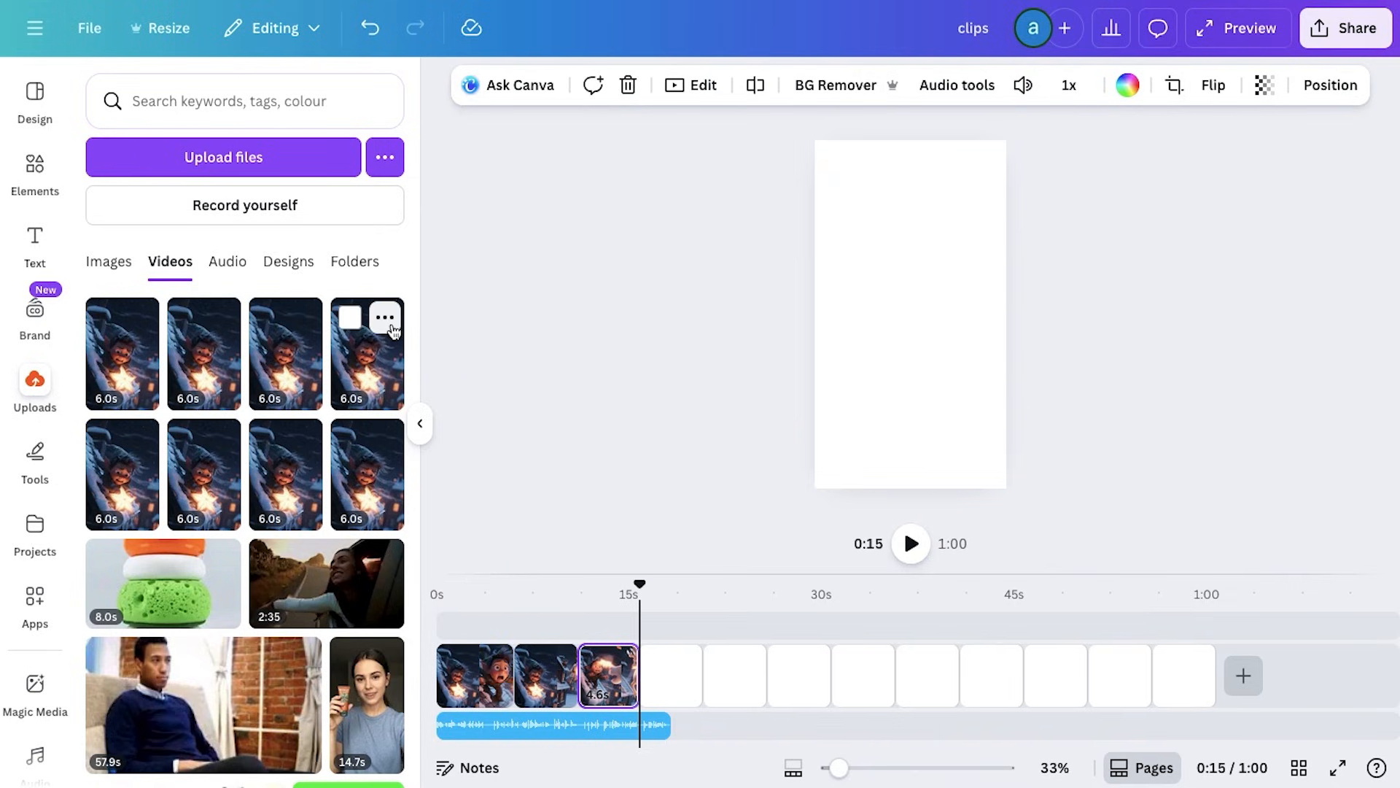
- Place the fourth uploaded video in the fourth blank clip and trim it to end just after the voiceover
{"action": "left_click", "coordinate": [385, 307]}
{"action": "left_click", "coordinate": [517, 286]}
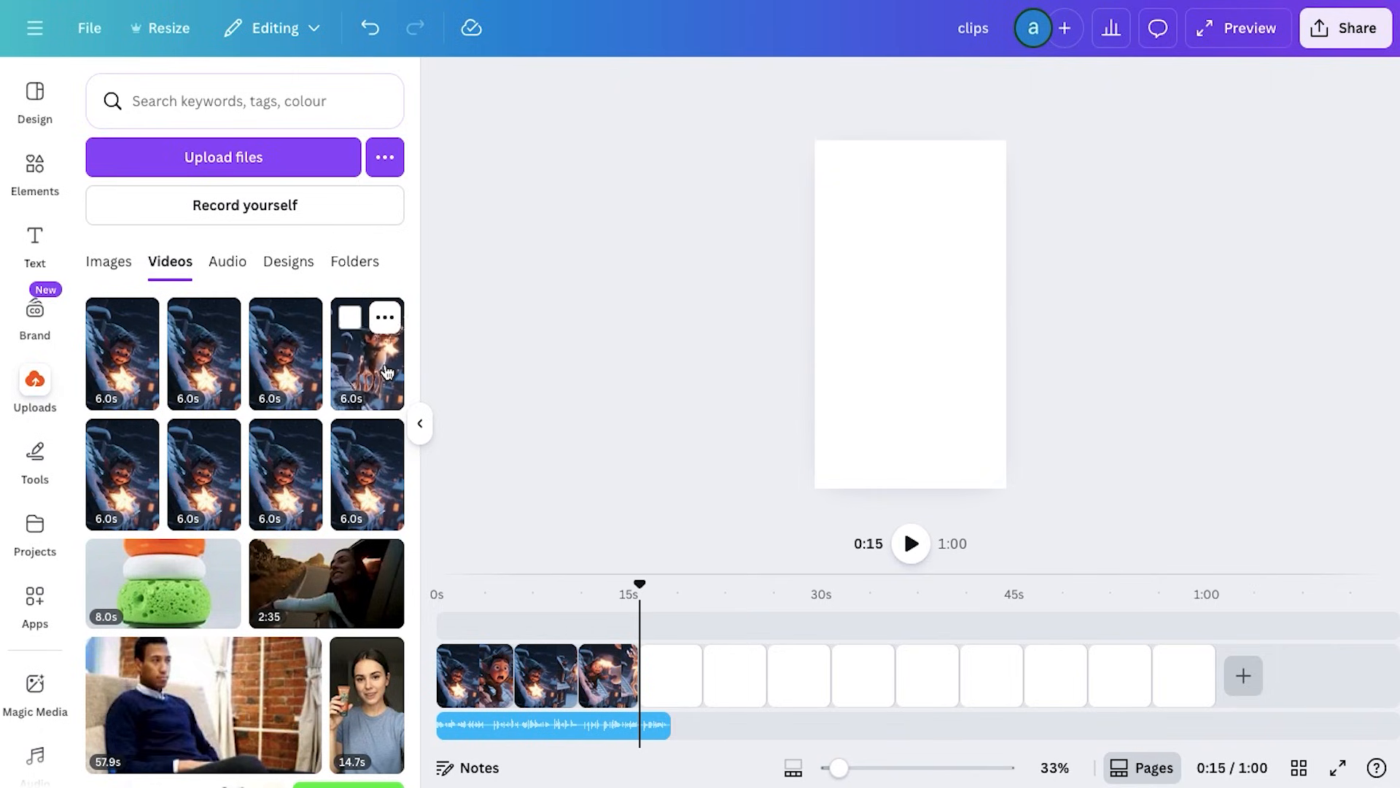
{"action": "key", "text": "space"}
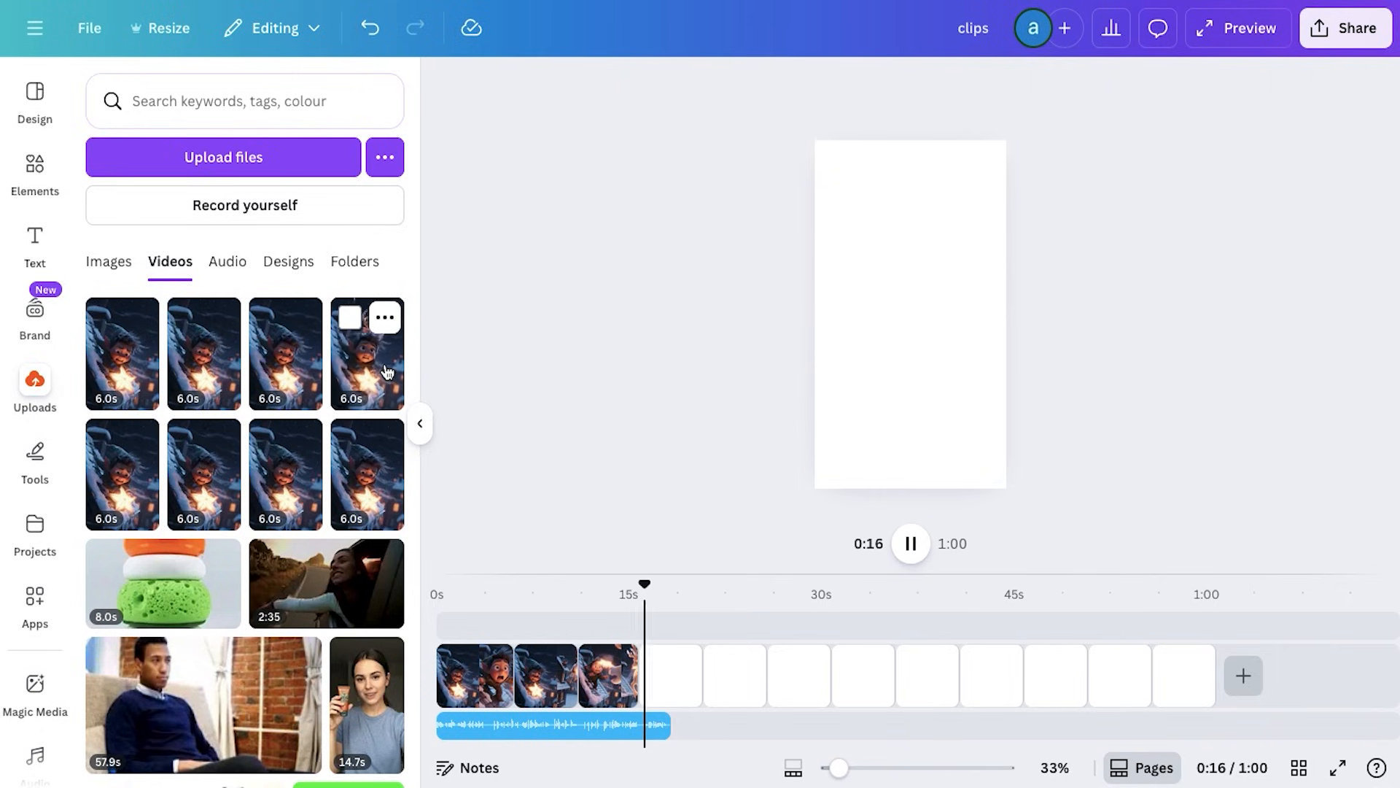
{"action": "key", "text": "space"}
{"action": "left_click_drag", "start_coordinate": [389, 375], "coordinate": [669, 689]}
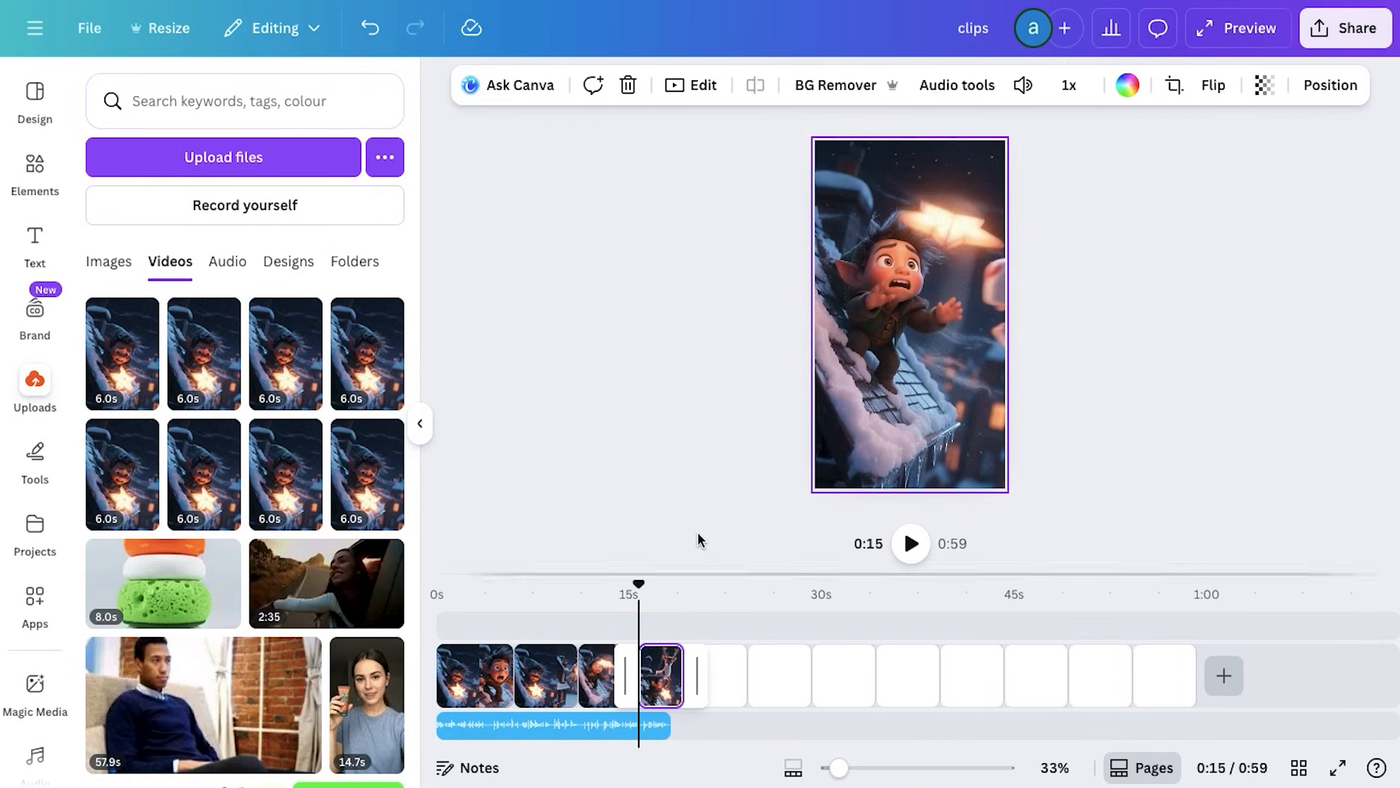
- Play the timeline from 0:13 to review the third and fourth clips against the end of the voiceover
{"action": "left_click", "coordinate": [684, 516]}
{"action": "left_click", "coordinate": [611, 591]}
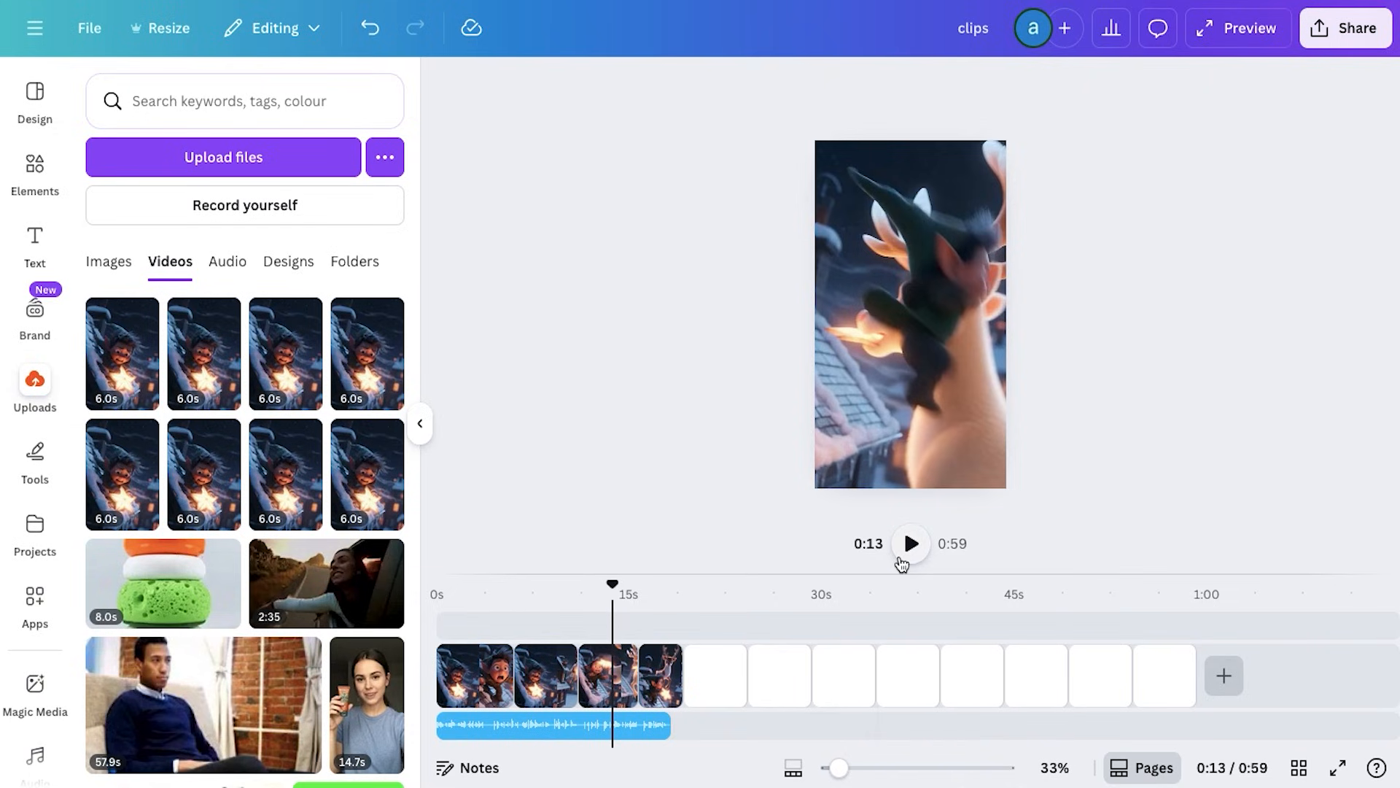
{"action": "left_click", "coordinate": [910, 544]}
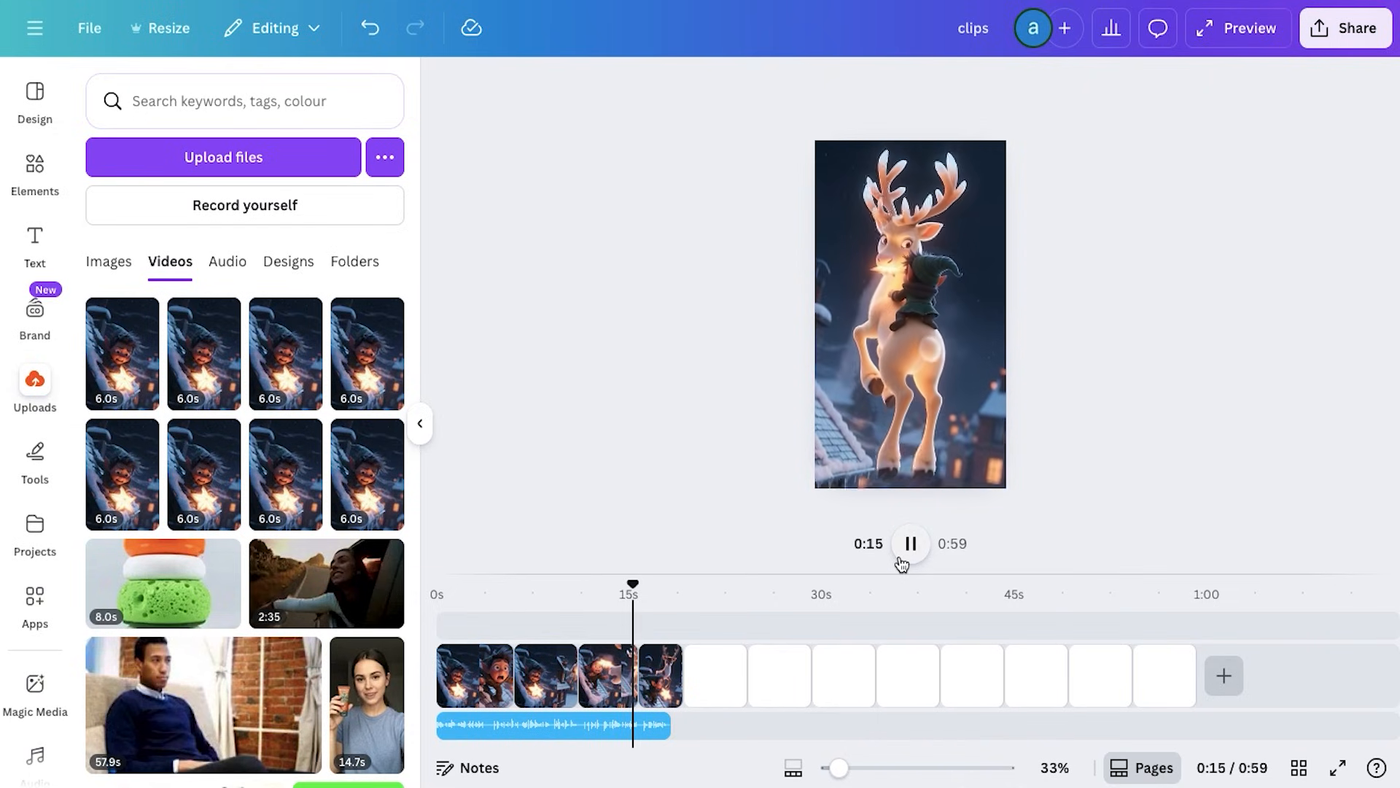
{"action": "left_click", "coordinate": [902, 564]}
{"action": "left_click", "coordinate": [902, 563]}
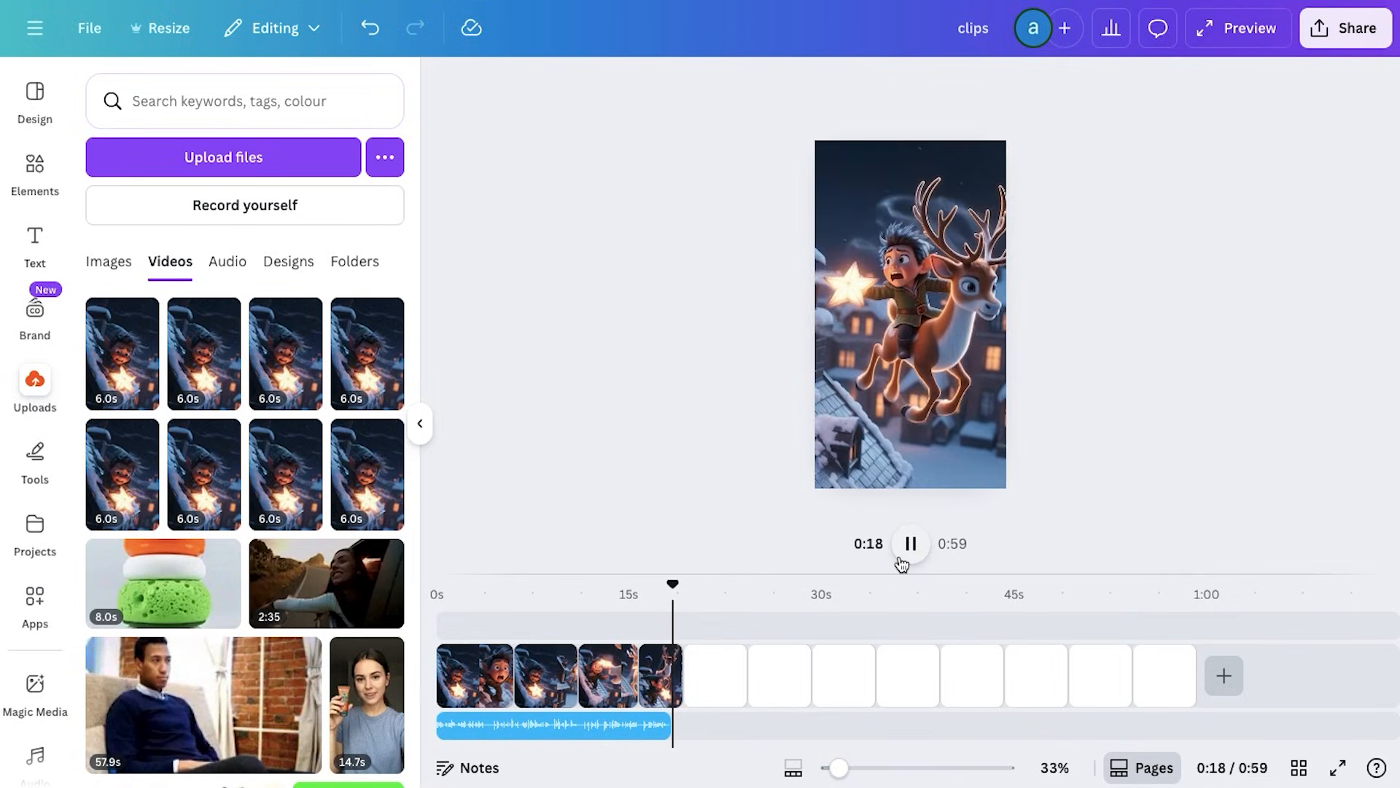
- Stop the playback and scrub the timeline to 0:16 to check the fourth clip
{"action": "left_click", "coordinate": [902, 564]}
{"action": "left_click", "coordinate": [902, 564]}
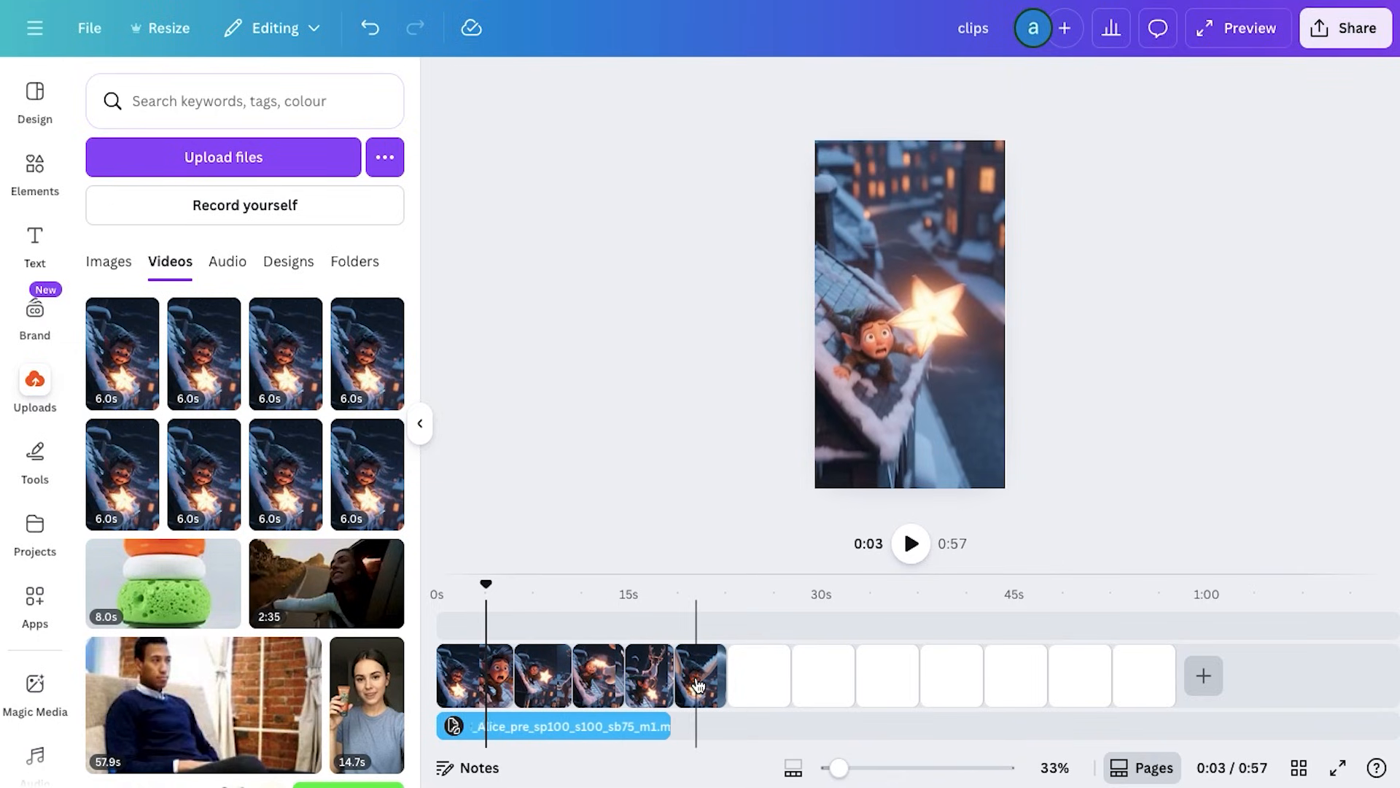
{"action": "left_click_drag", "start_coordinate": [487, 582], "coordinate": [654, 577]}
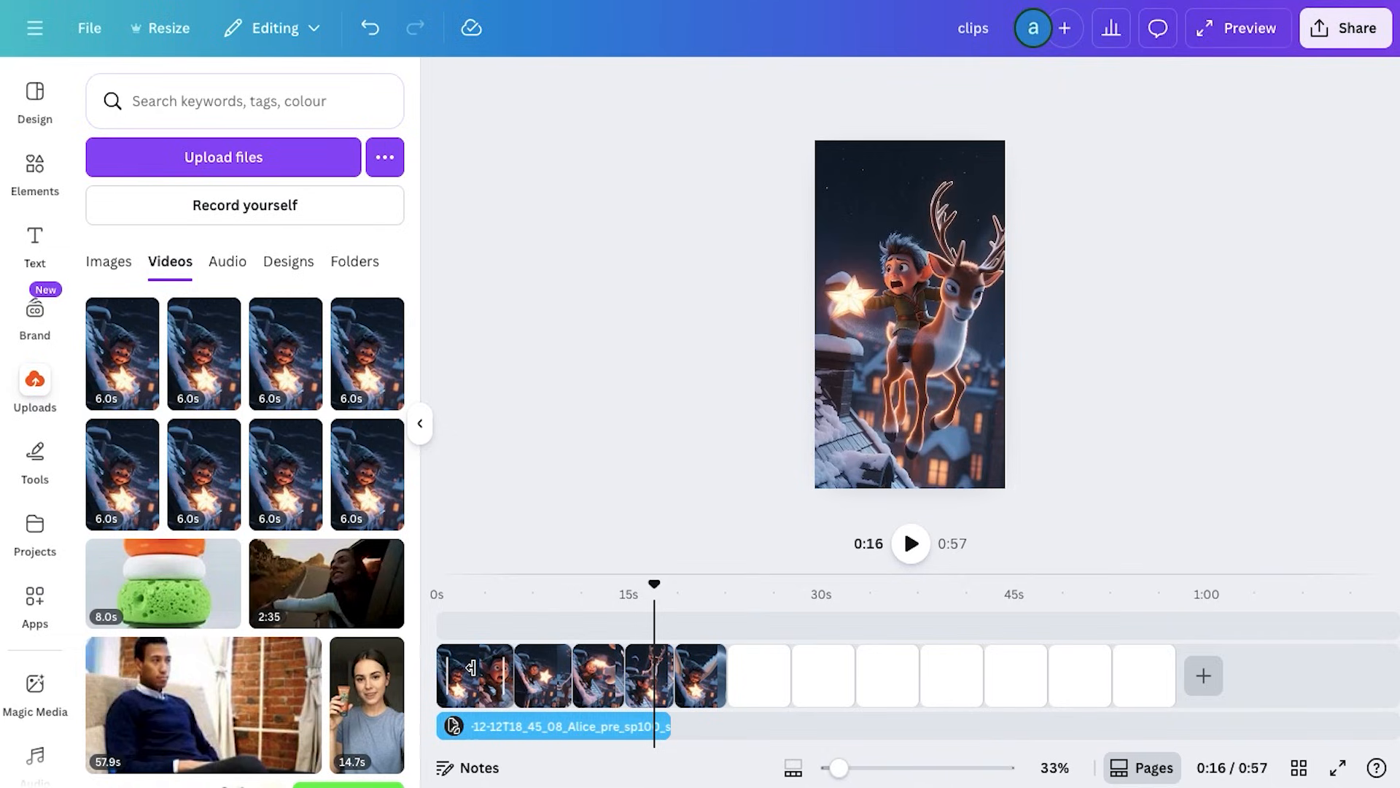
- Add a Match & Move transition of 0.2 seconds after the first clip and apply it between all scenes
{"action": "left_click", "coordinate": [493, 688]}
{"action": "left_click", "coordinate": [517, 698]}
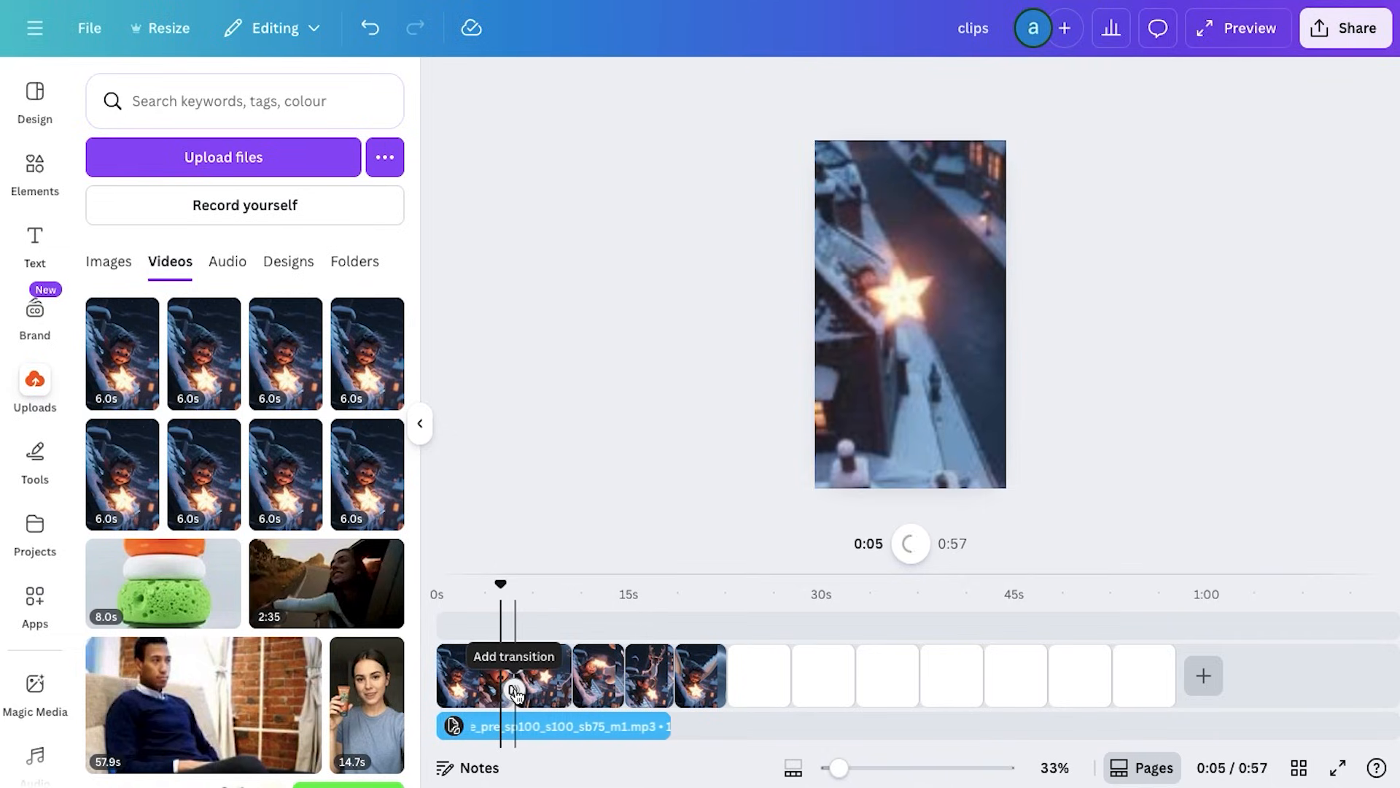
{"action": "left_click", "coordinate": [515, 690]}
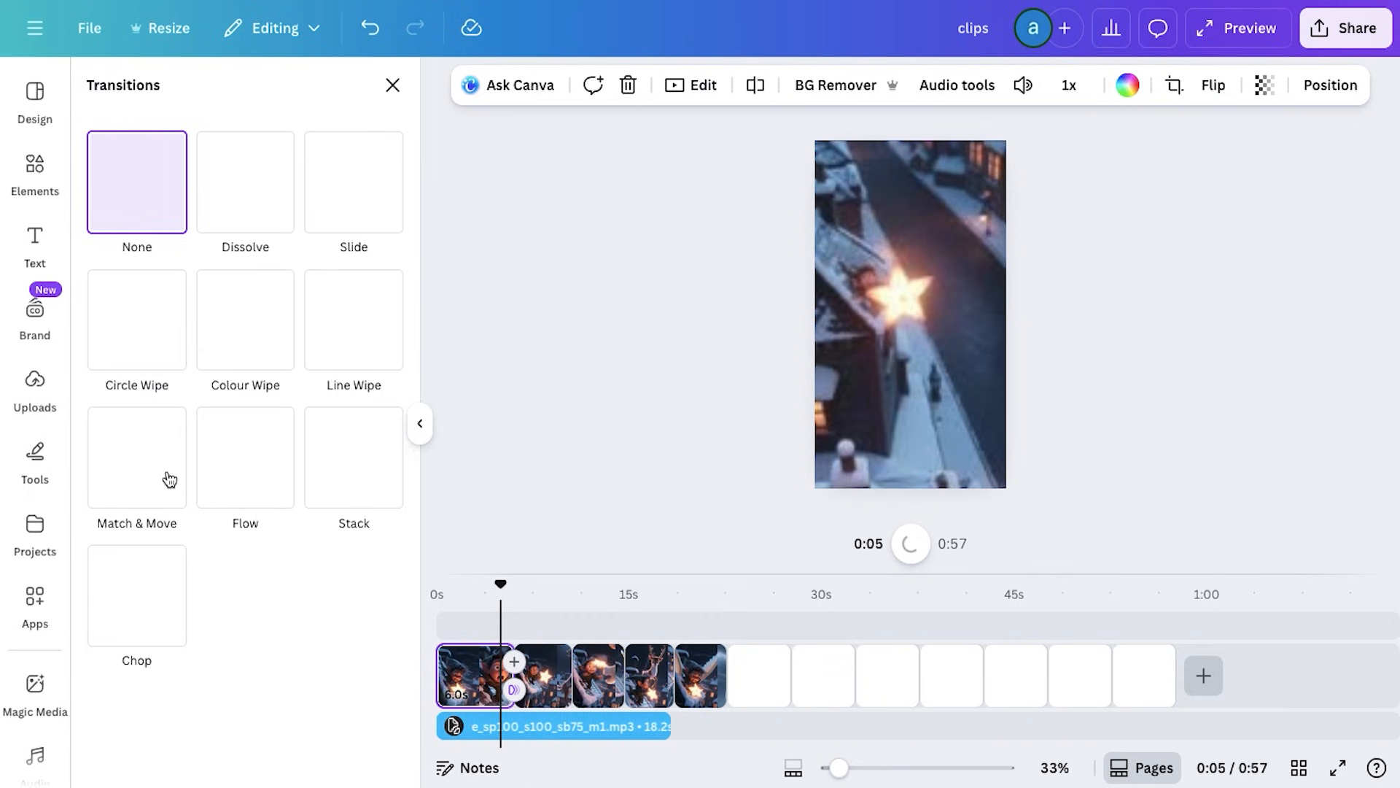
{"action": "left_click", "coordinate": [128, 458]}
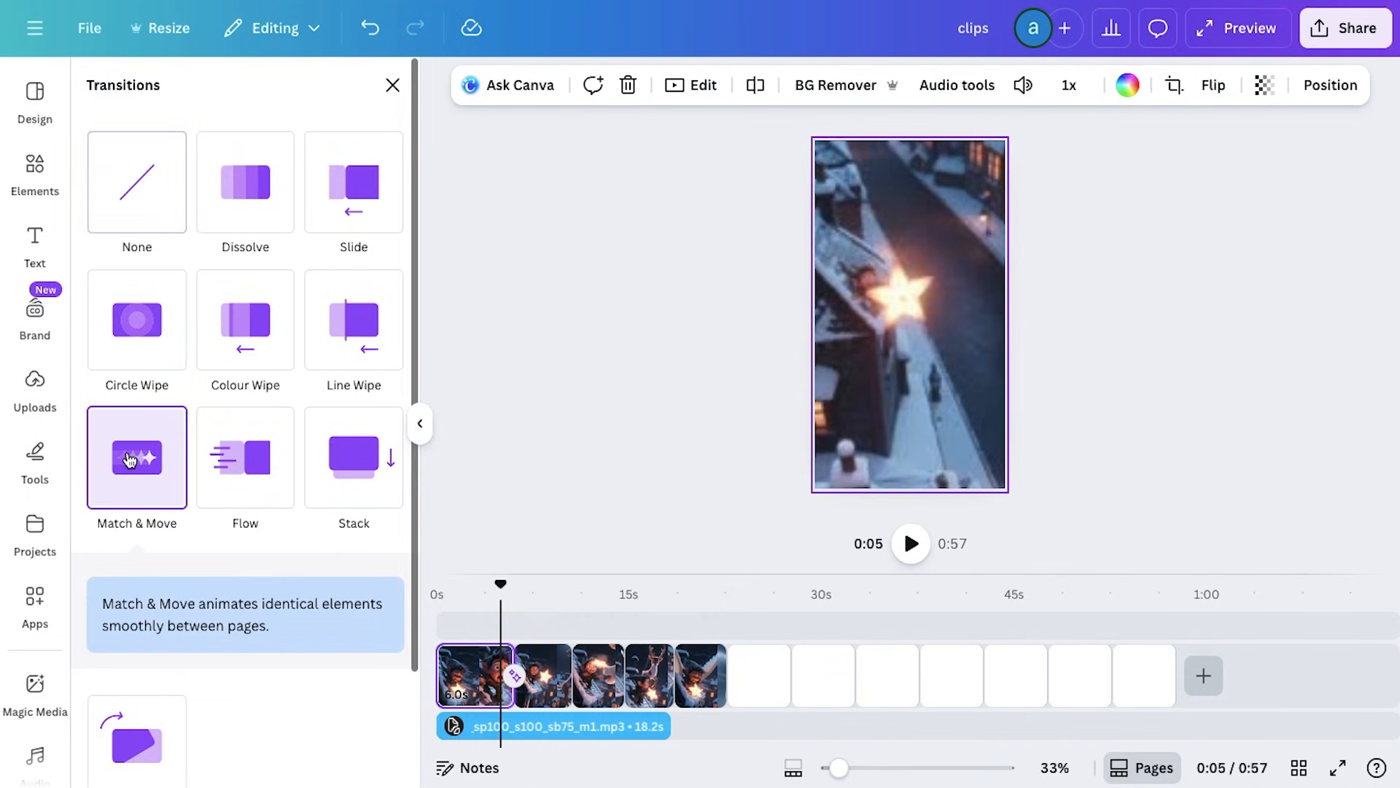
{"action": "scroll", "coordinate": [212, 605], "scroll_direction": "down", "scroll_amount": 3}
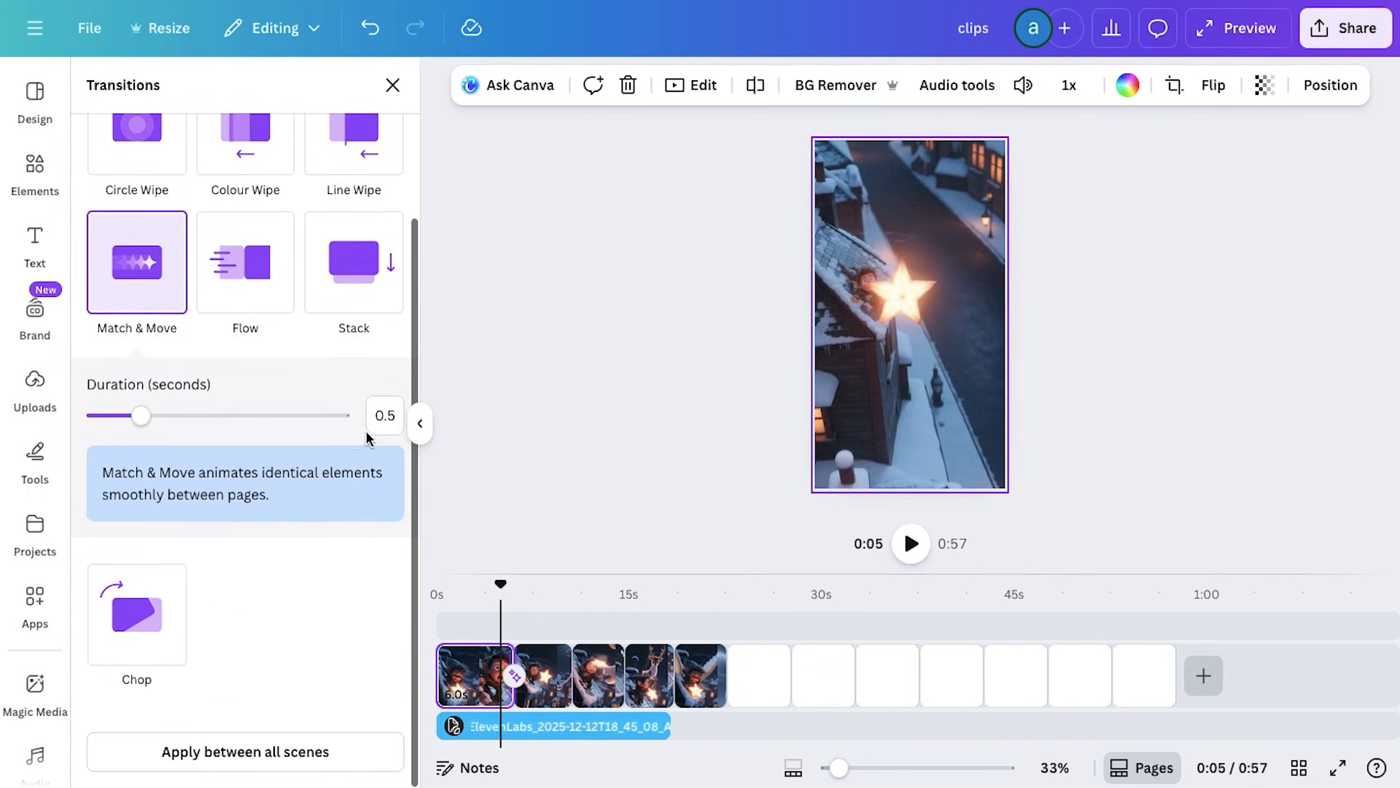
{"action": "left_click", "coordinate": [387, 415]}
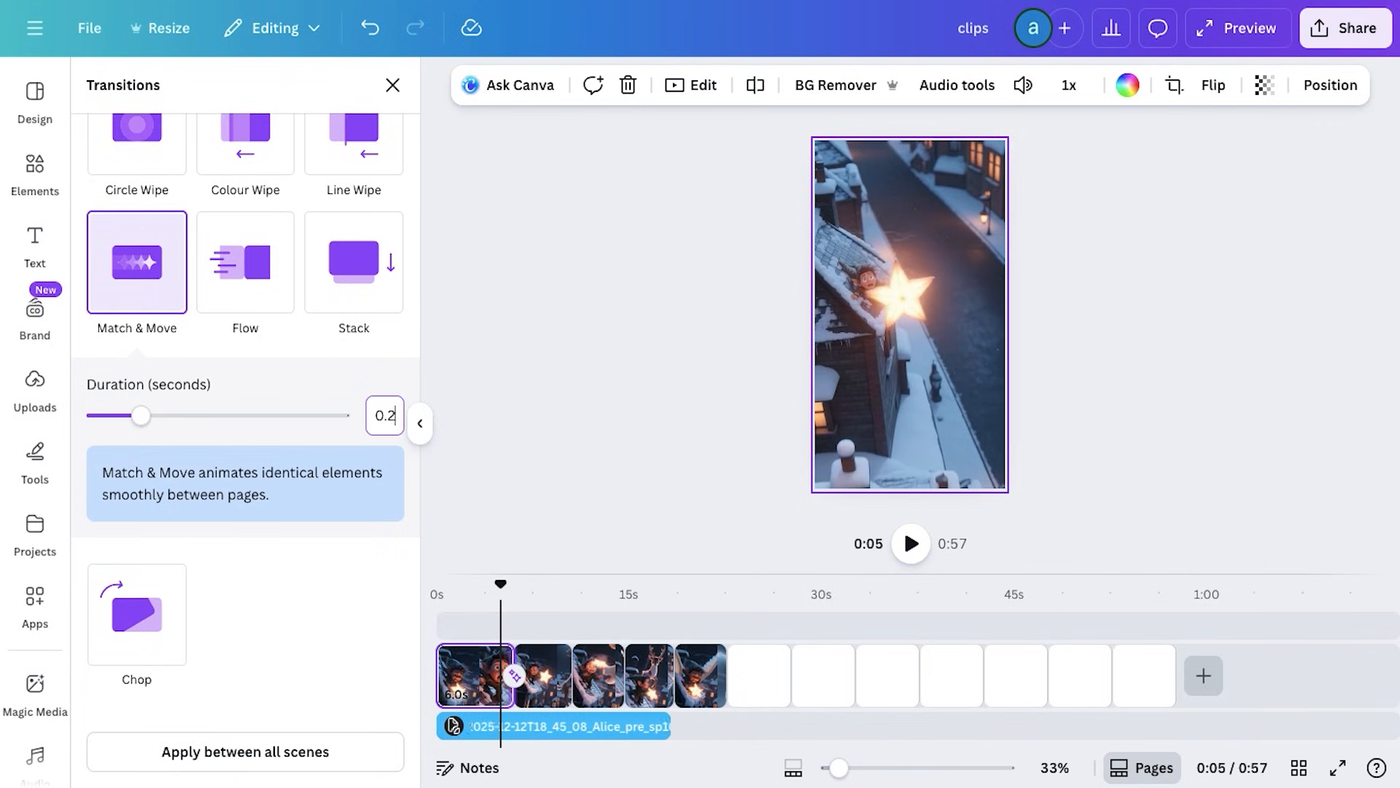
{"action": "left_click", "coordinate": [247, 751]}
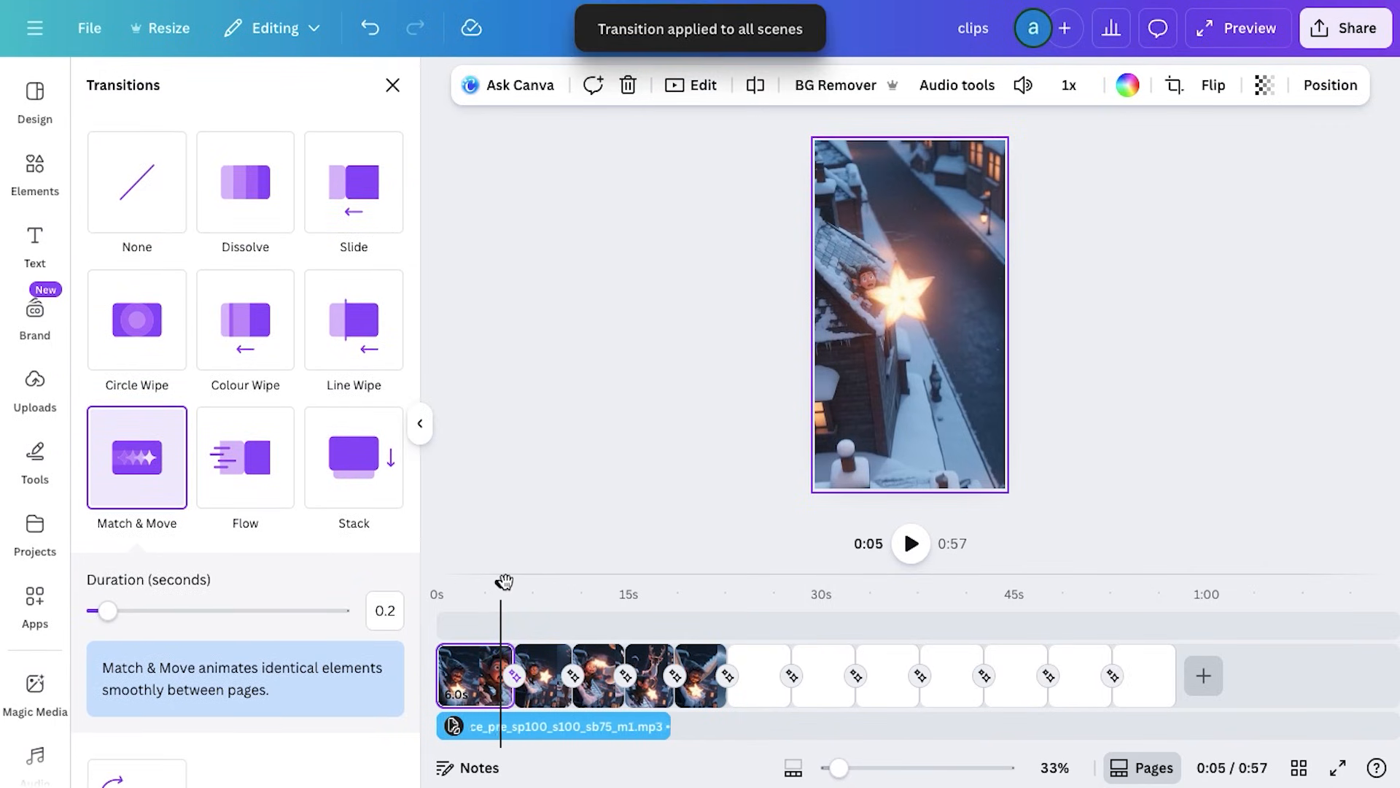
- Return the playhead to 0:00 and watch the full preview of the video with the volume raised
{"action": "left_click_drag", "start_coordinate": [454, 582], "coordinate": [435, 580]}
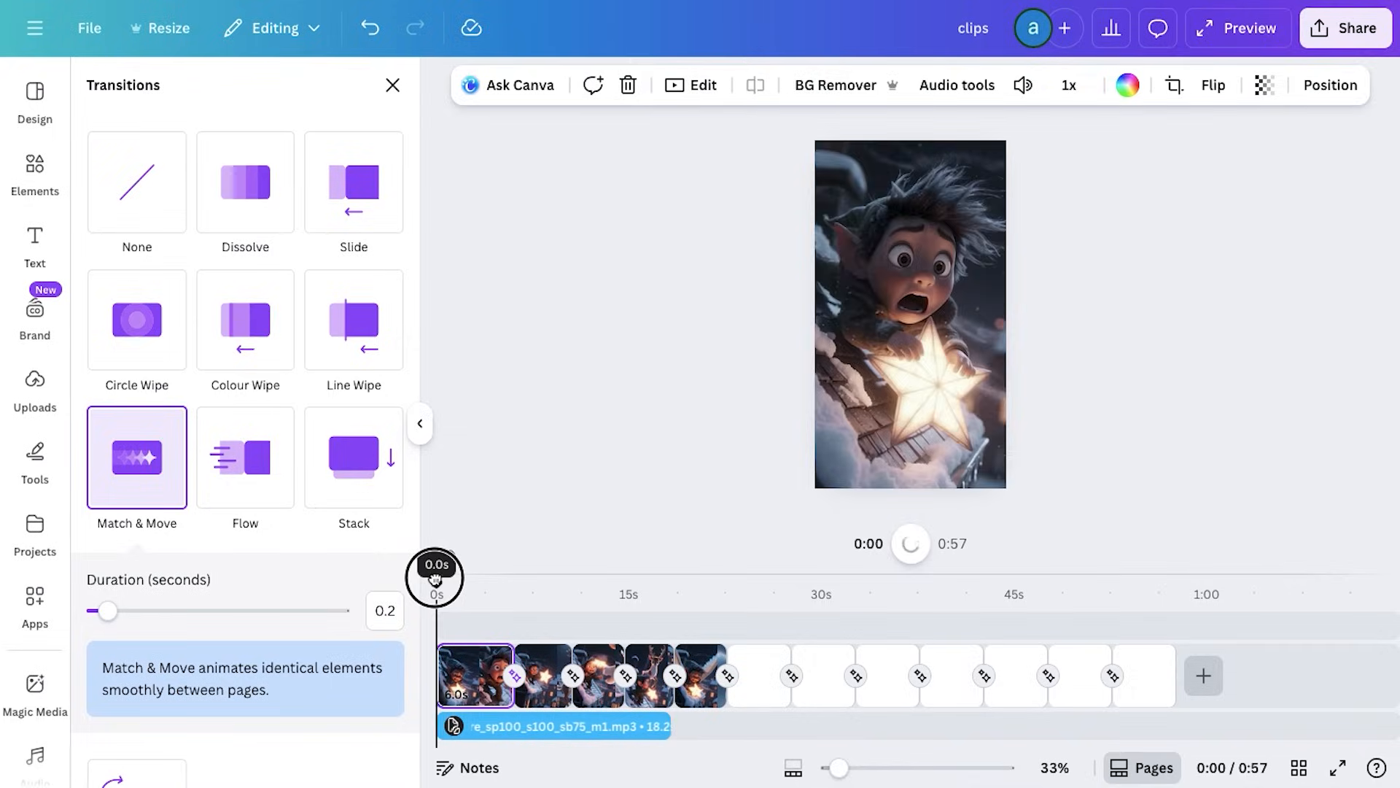
{"action": "left_click", "coordinate": [1205, 28]}
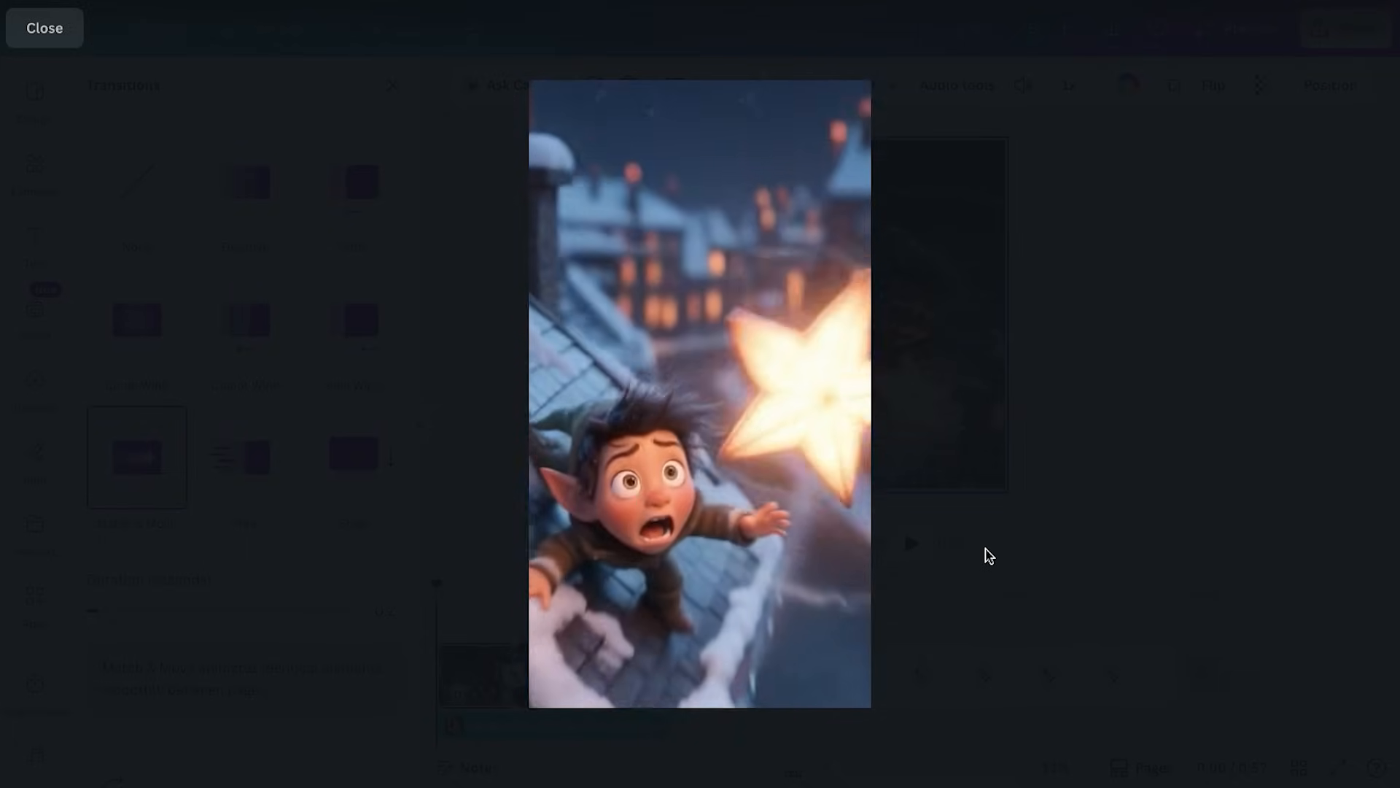
{"action": "key", "text": "XF86AudioRaiseVolume"}
{"action": "key", "text": "XF86AudioRaiseVolume"}
{"action": "key", "text": "XF86AudioRaiseVolume"}
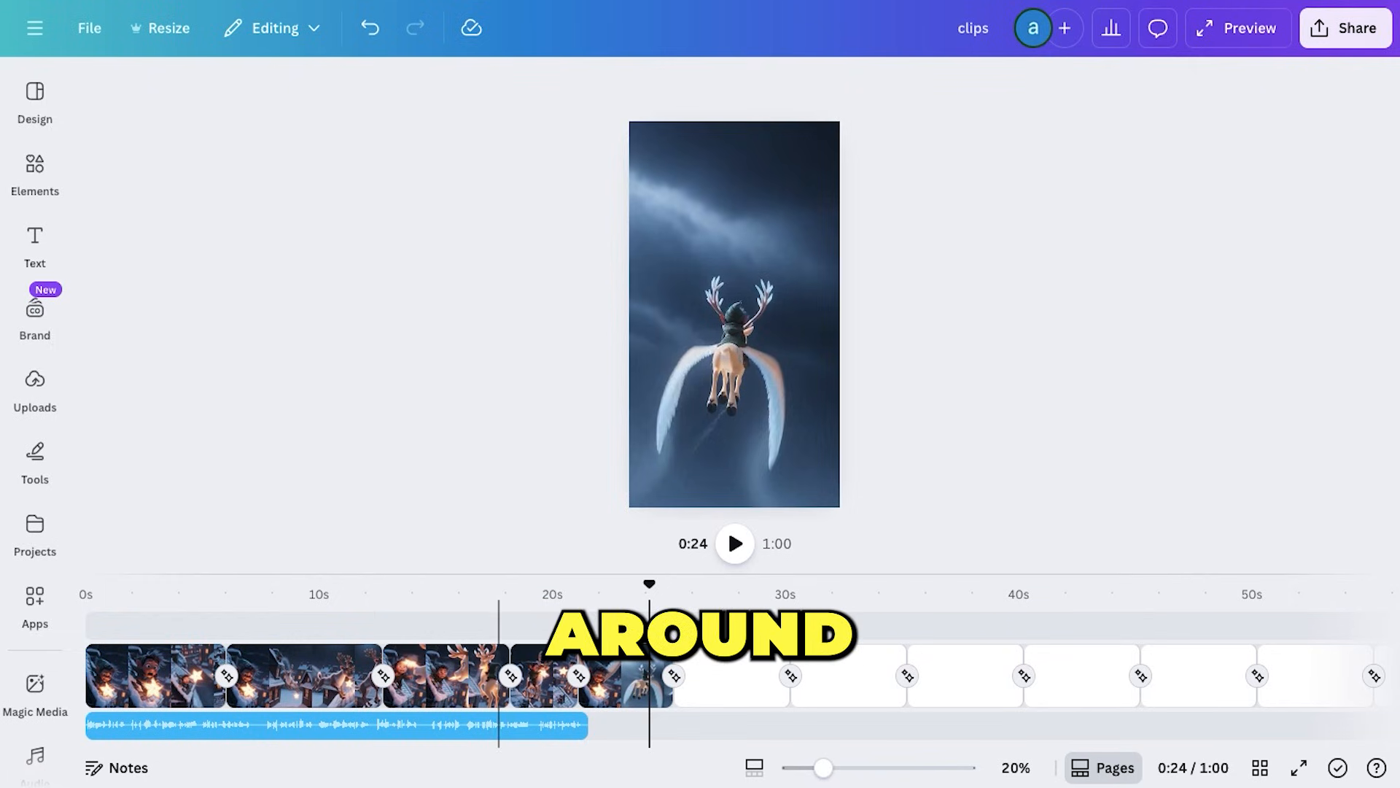
- Scrub to the end of the last filled clip at 0:25 and download the design as a 1080p MP4 video
{"action": "left_click_drag", "start_coordinate": [649, 587], "coordinate": [669, 581]}
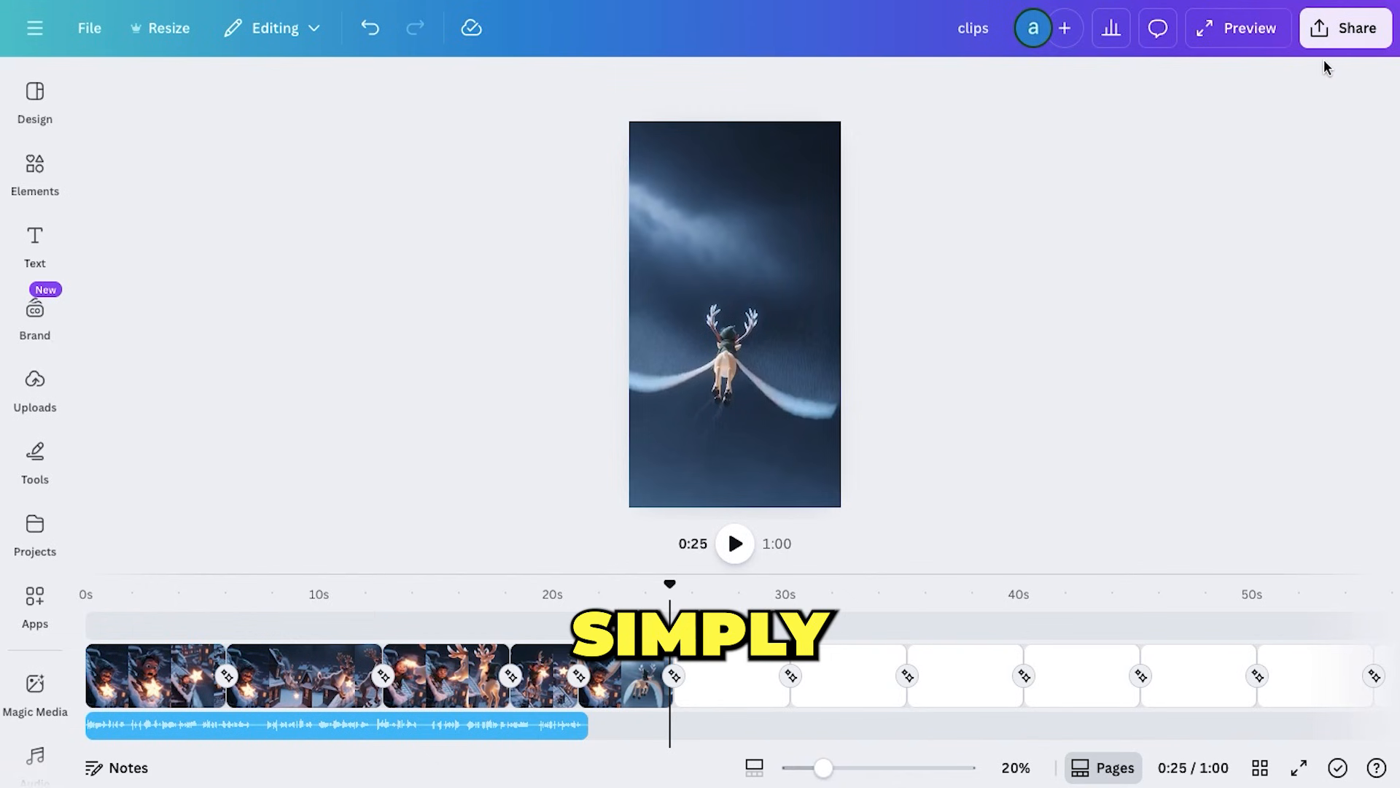
{"action": "left_click", "coordinate": [1345, 30]}
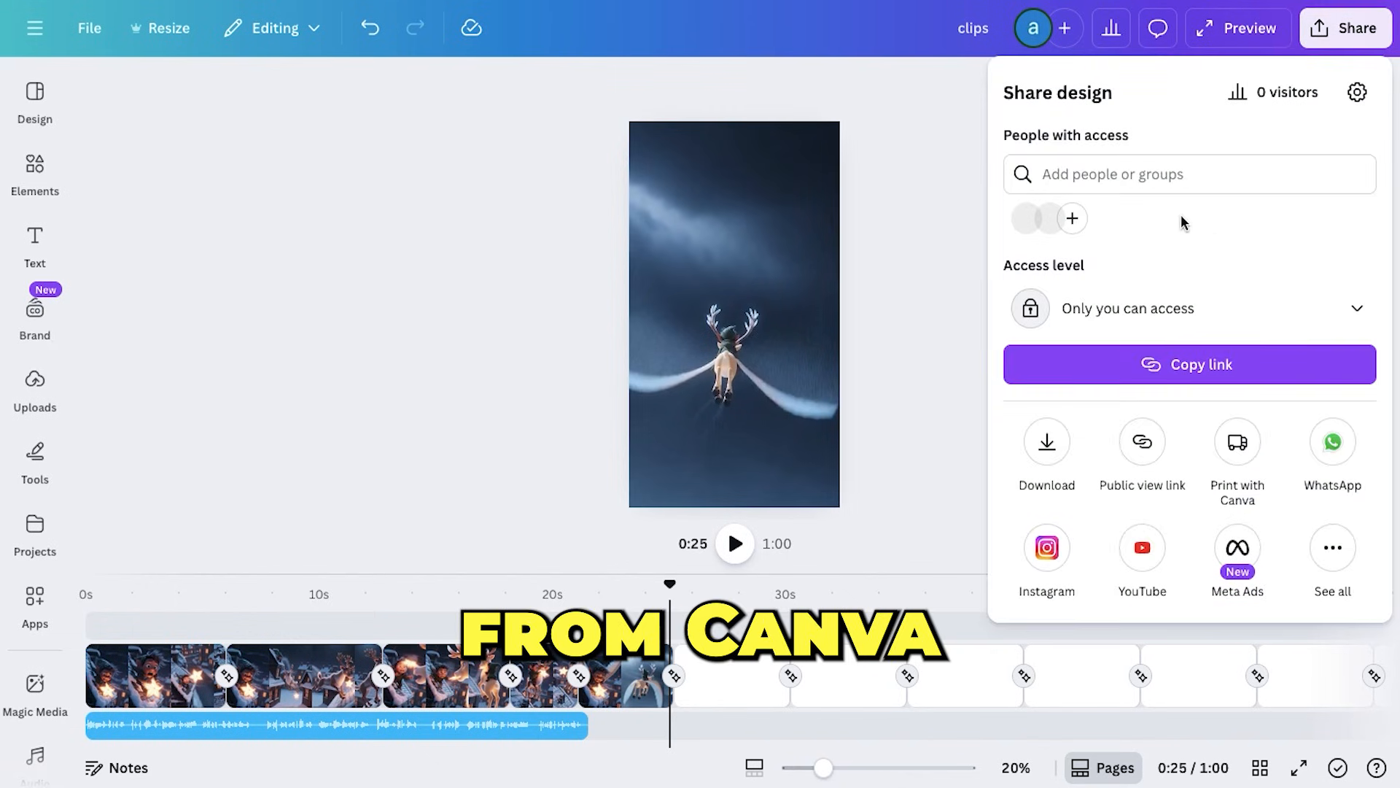
{"action": "left_click", "coordinate": [1048, 445]}
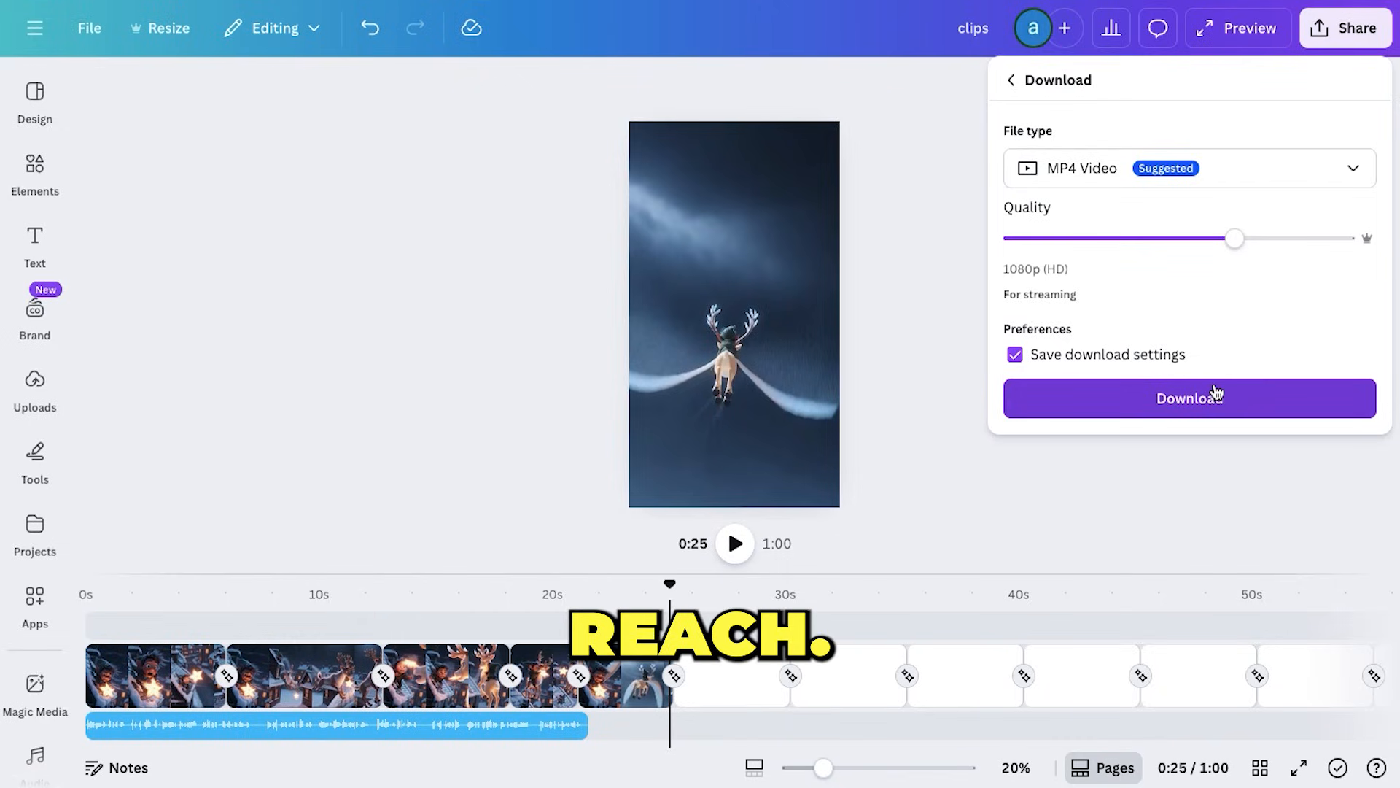
{"action": "left_click", "coordinate": [1216, 394]}
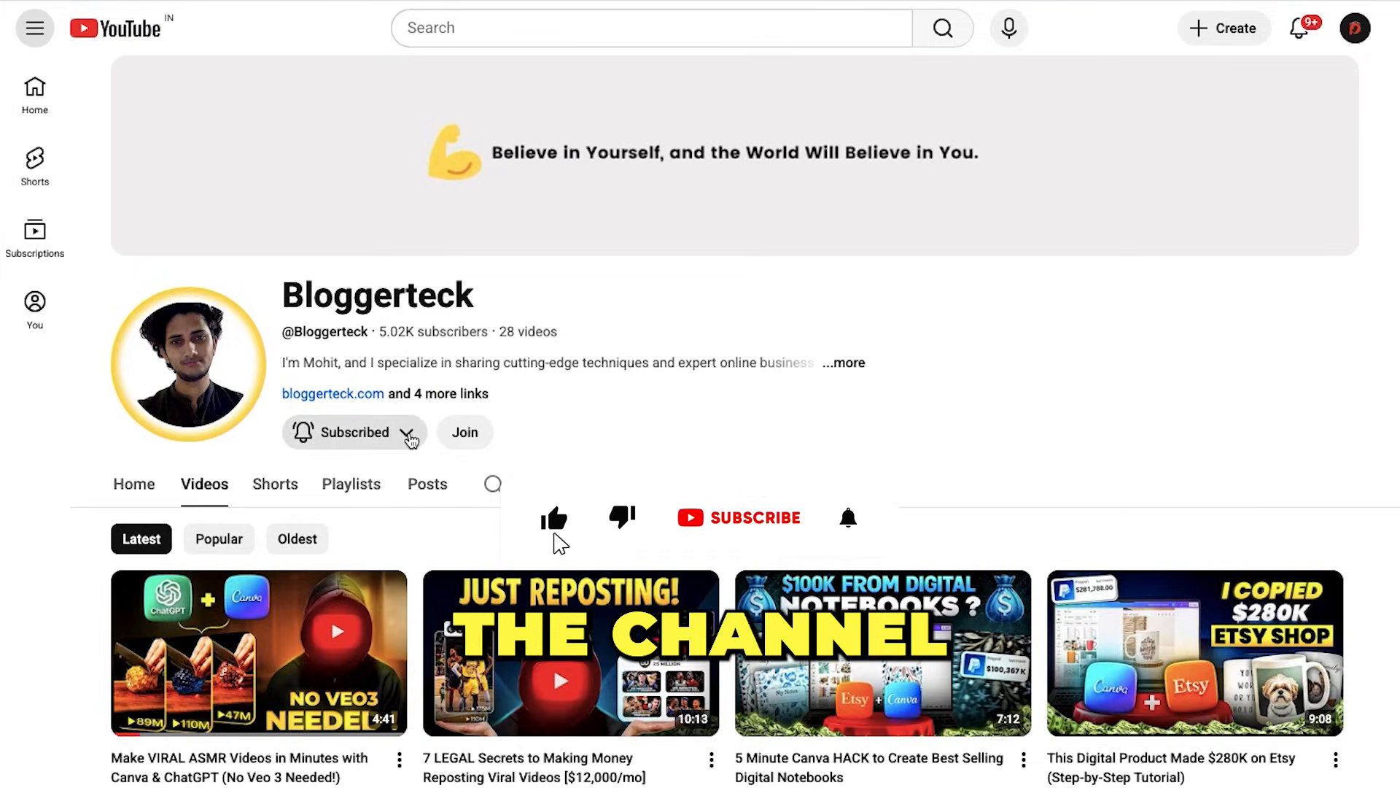
- Browse the list of latest videos on the Bloggerteck YouTube channel and return to the channel header
{"action": "scroll", "coordinate": [709, 464], "scroll_direction": "down", "scroll_amount": 7}
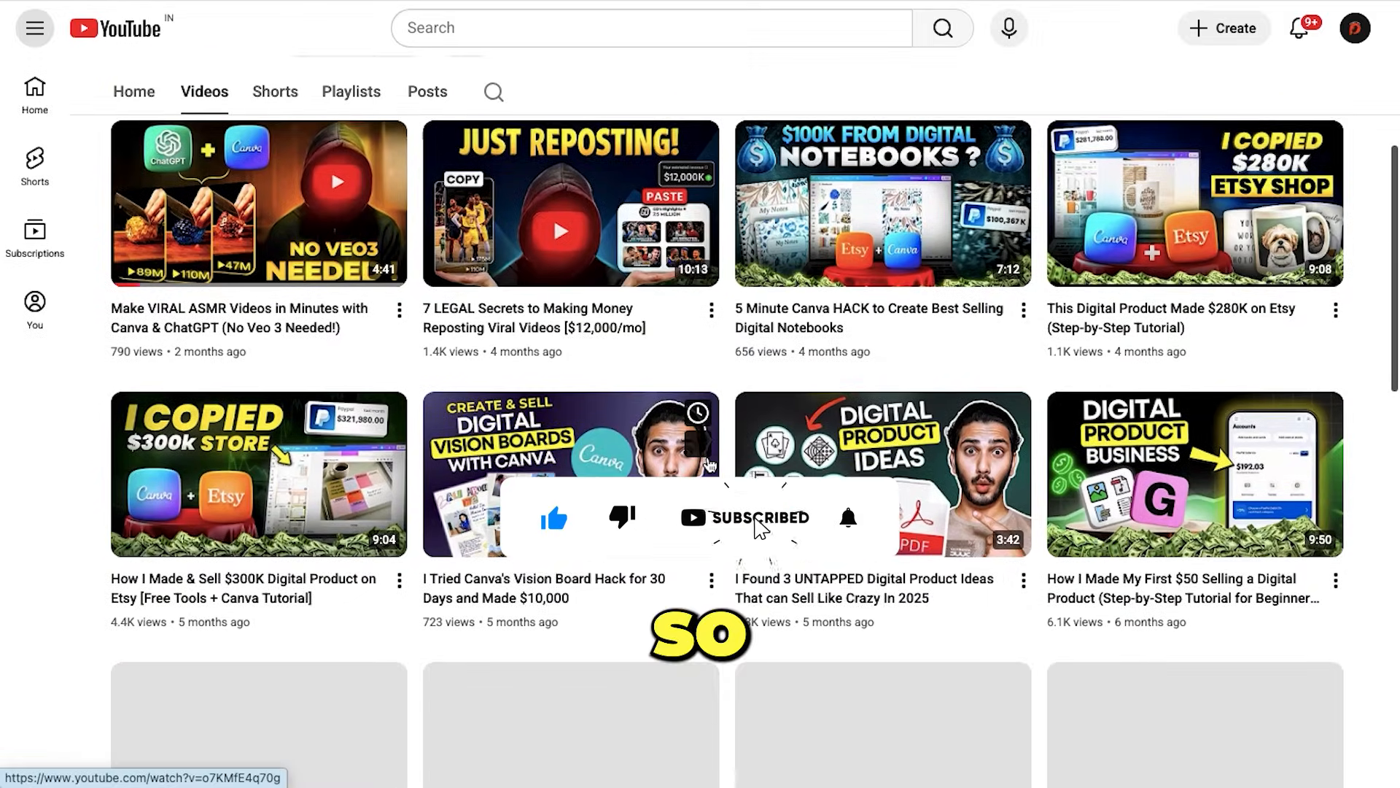
{"action": "scroll", "coordinate": [708, 464], "scroll_direction": "down", "scroll_amount": 4}
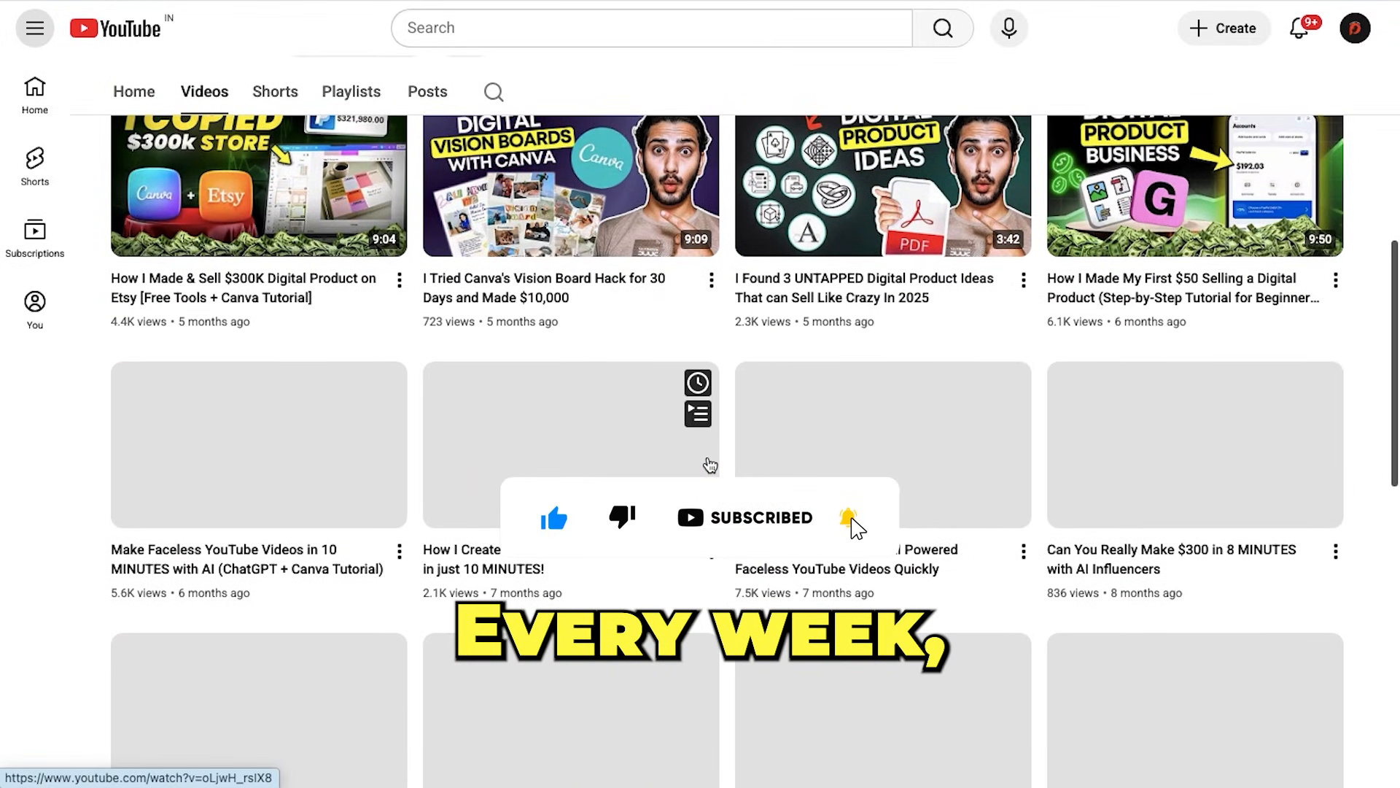
{"action": "scroll", "coordinate": [709, 463], "scroll_direction": "down", "scroll_amount": 2}
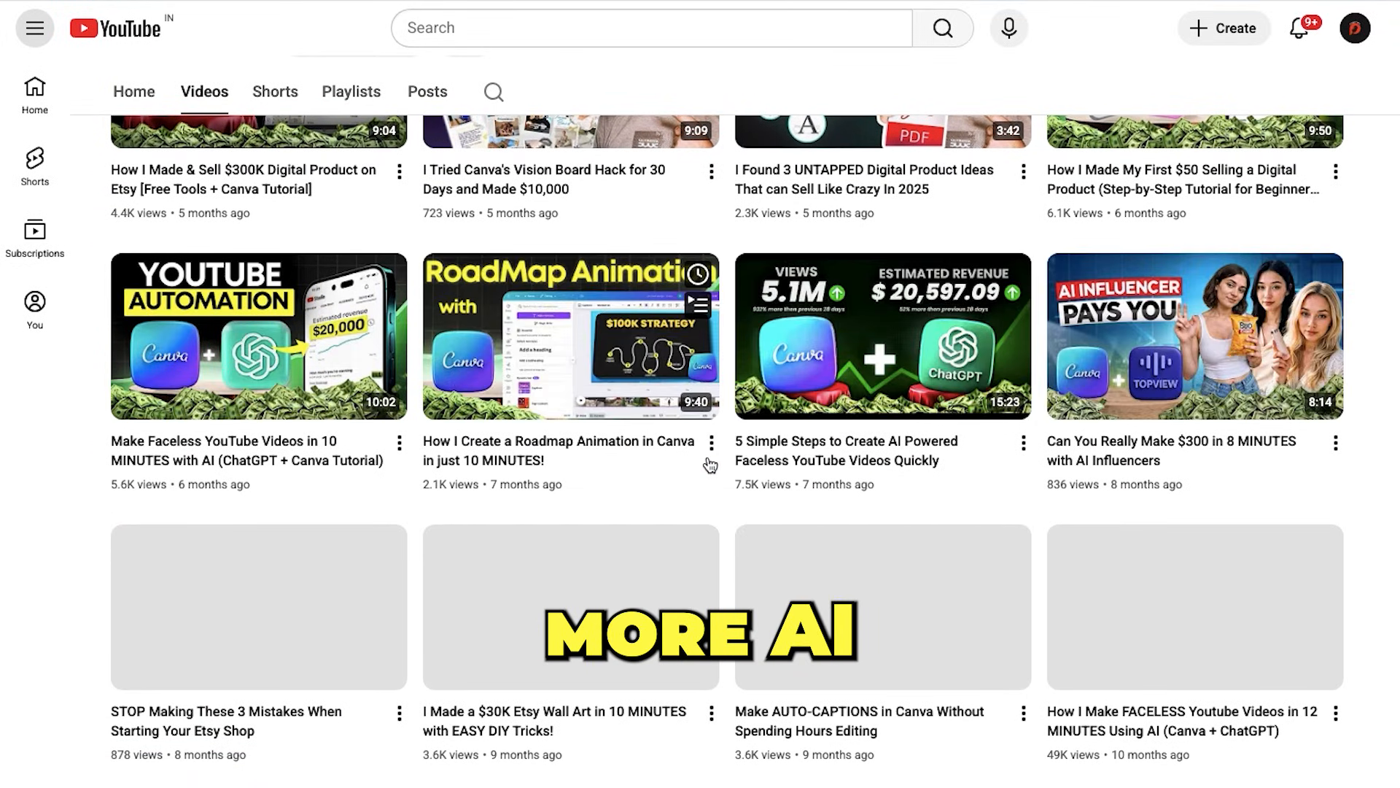
{"action": "scroll", "coordinate": [709, 463], "scroll_direction": "up", "scroll_amount": 5}
{"action": "scroll", "coordinate": [709, 464], "scroll_direction": "up", "scroll_amount": 2}
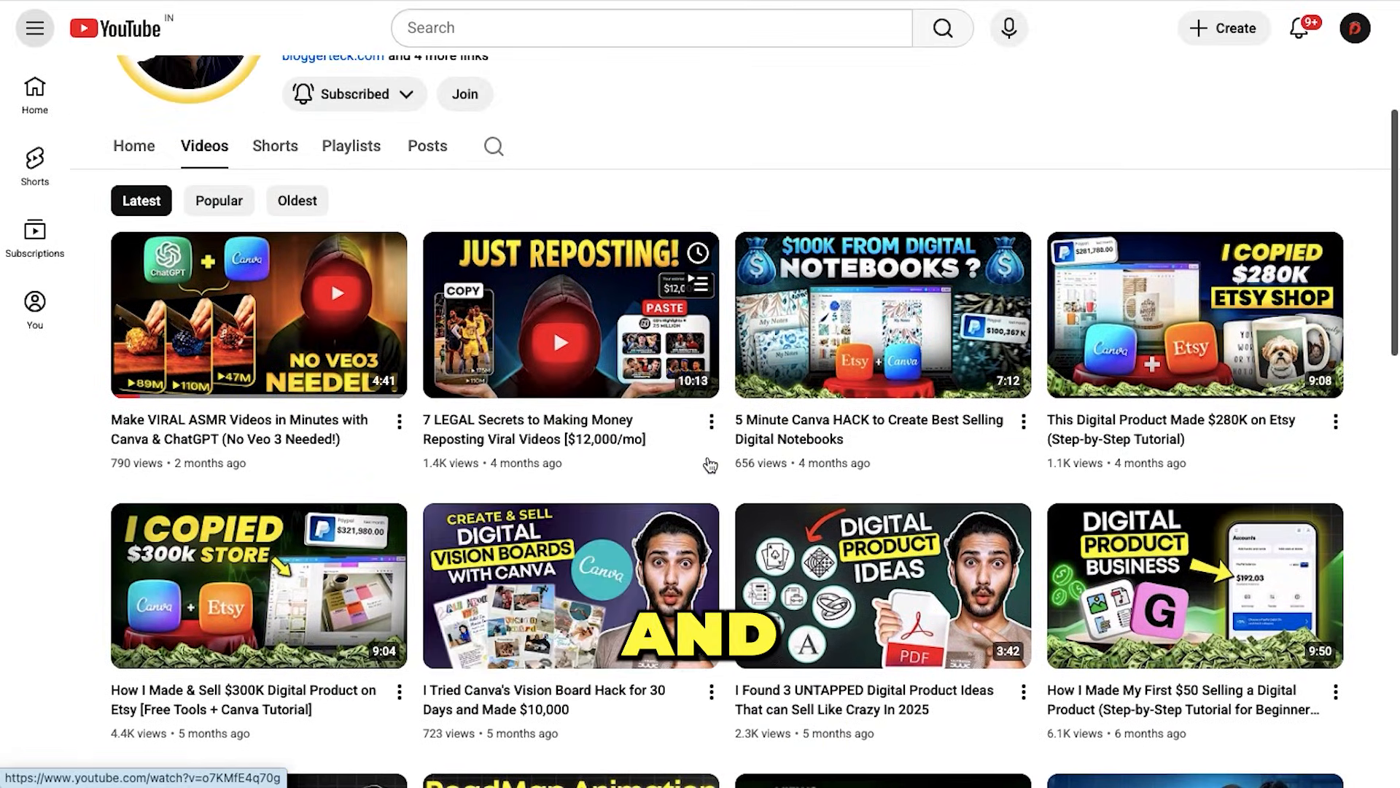
{"action": "scroll", "coordinate": [709, 464], "scroll_direction": "down", "scroll_amount": 4}
{"action": "scroll", "coordinate": [709, 464], "scroll_direction": "down", "scroll_amount": 9}
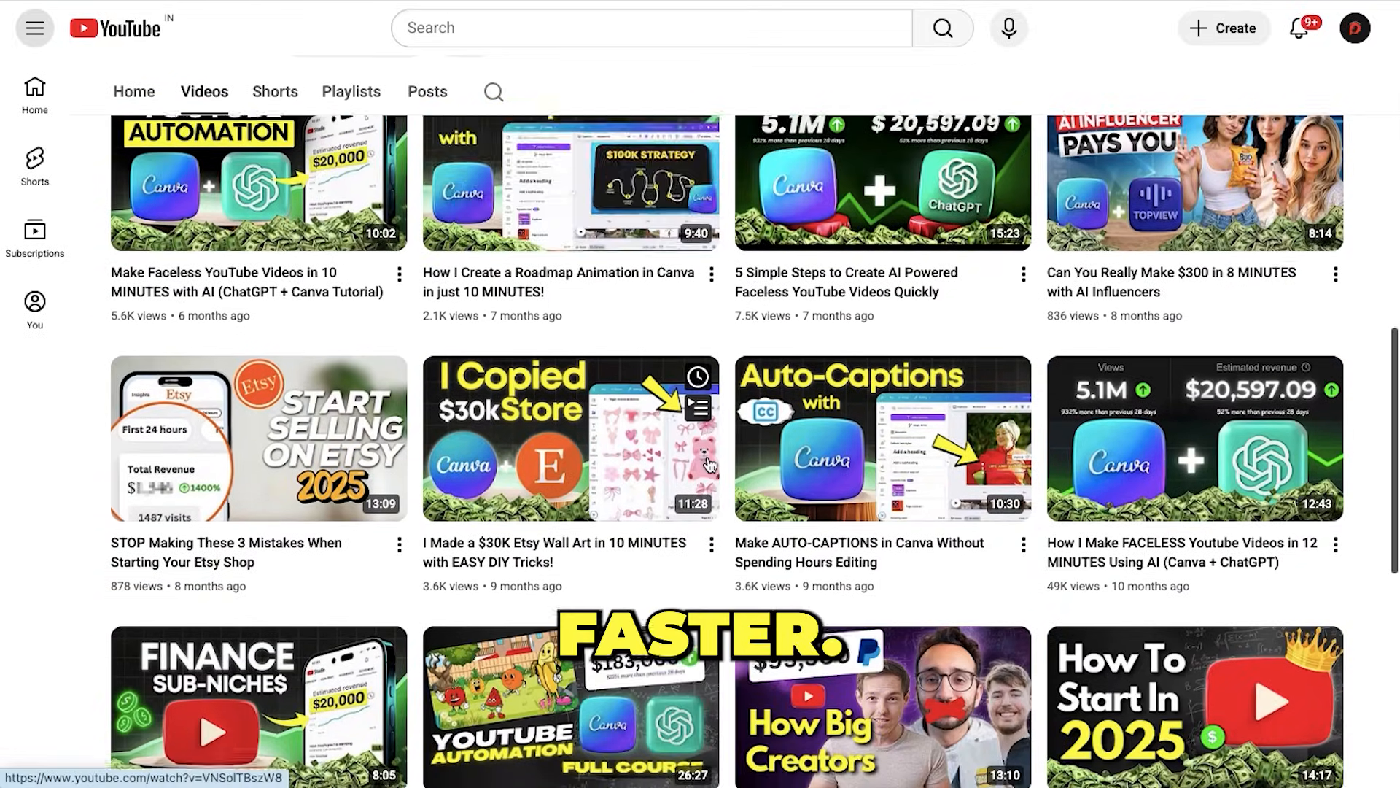
{"action": "scroll", "coordinate": [709, 464], "scroll_direction": "down", "scroll_amount": 1}
{"action": "scroll", "coordinate": [709, 464], "scroll_direction": "up", "scroll_amount": 15}
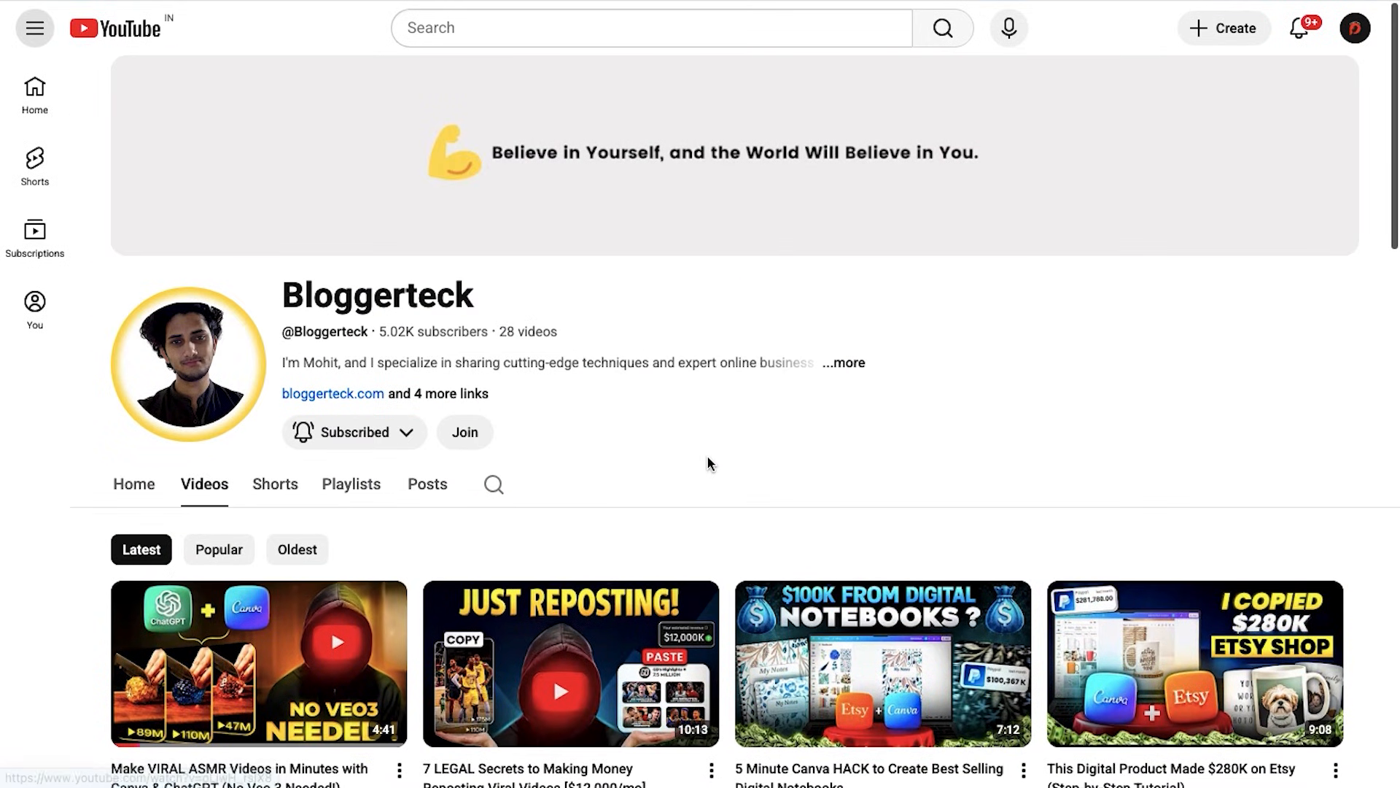